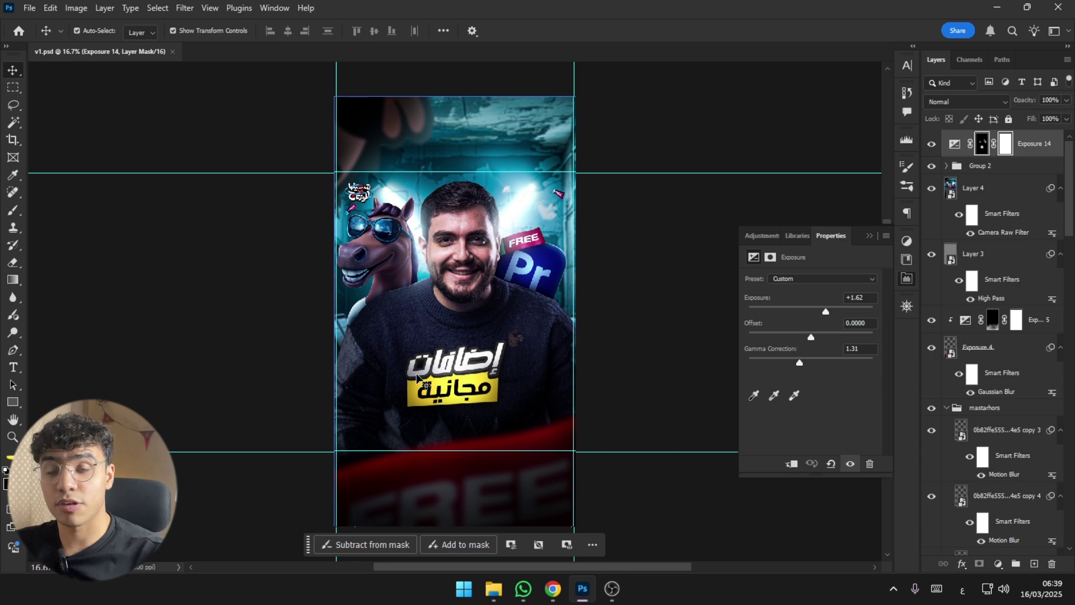
Switch to File Explorer and open the Downloads folder.
click(469, 430)
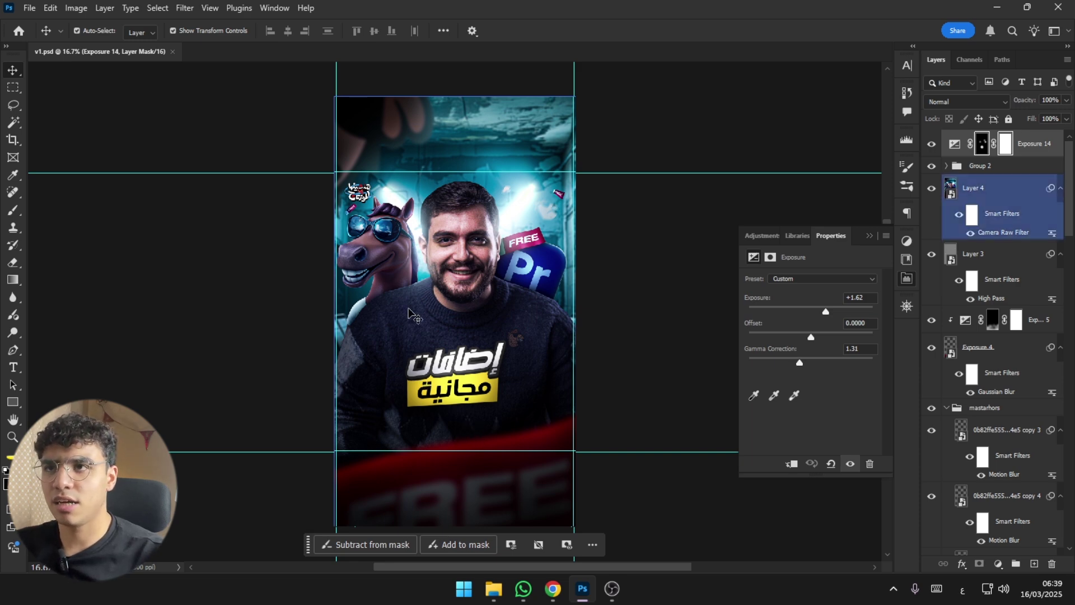
click(494, 499)
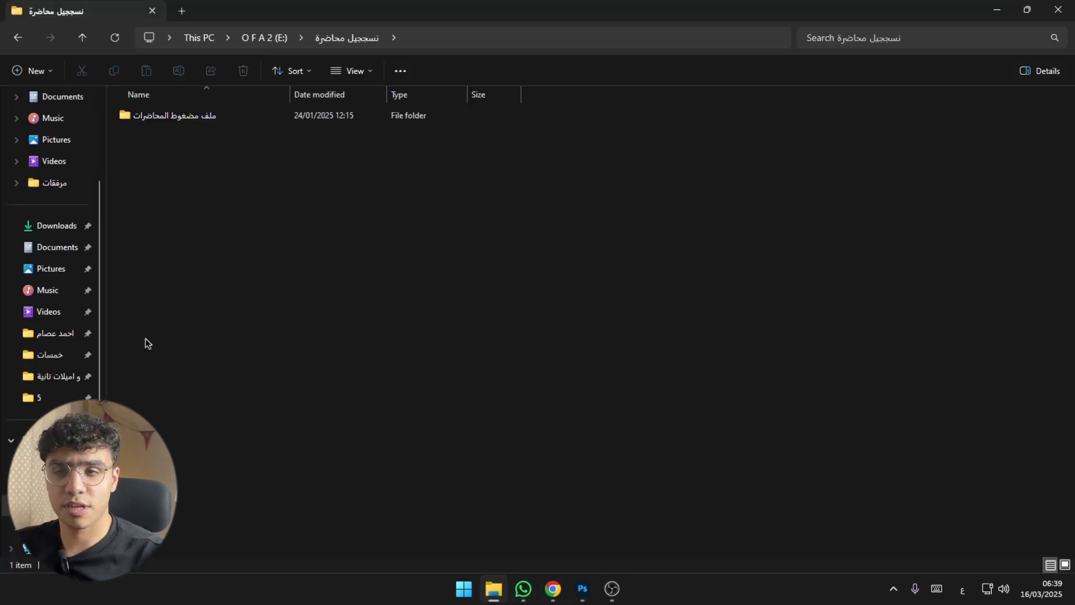
click(56, 225)
Switch to Chrome and search Google for "master horse" in a new tab.
click(553, 589)
key(ctrl+t)
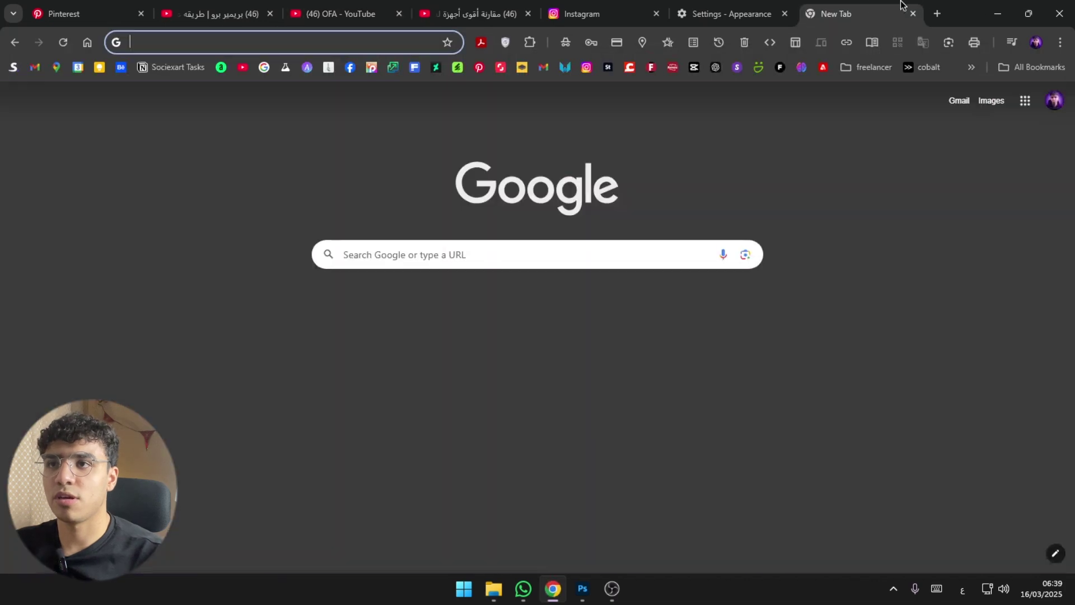
click(474, 252)
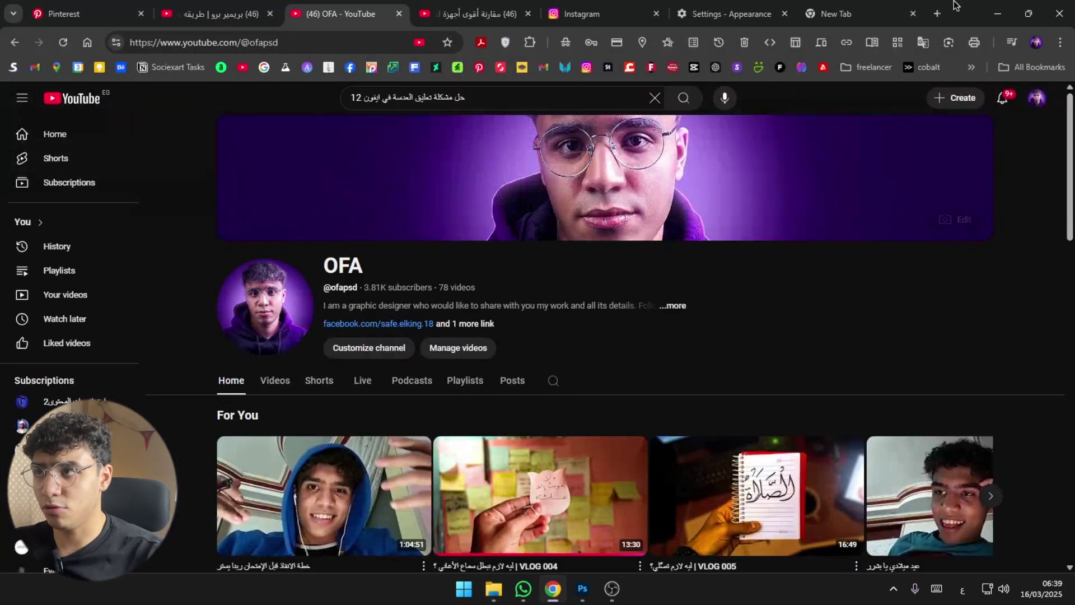
key(ctrl+t)
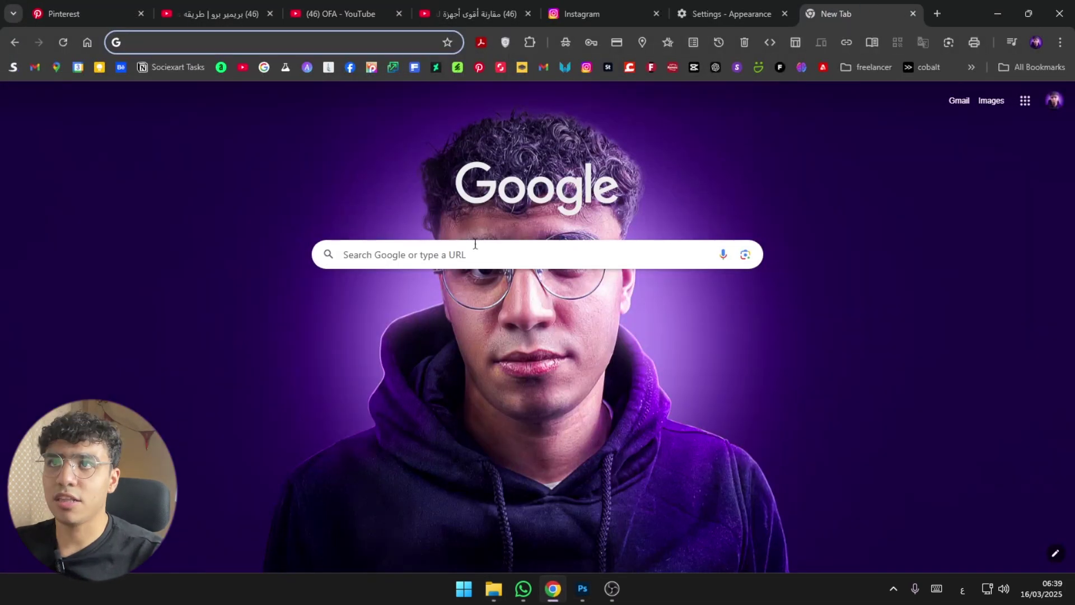
click(473, 254)
text(ة)
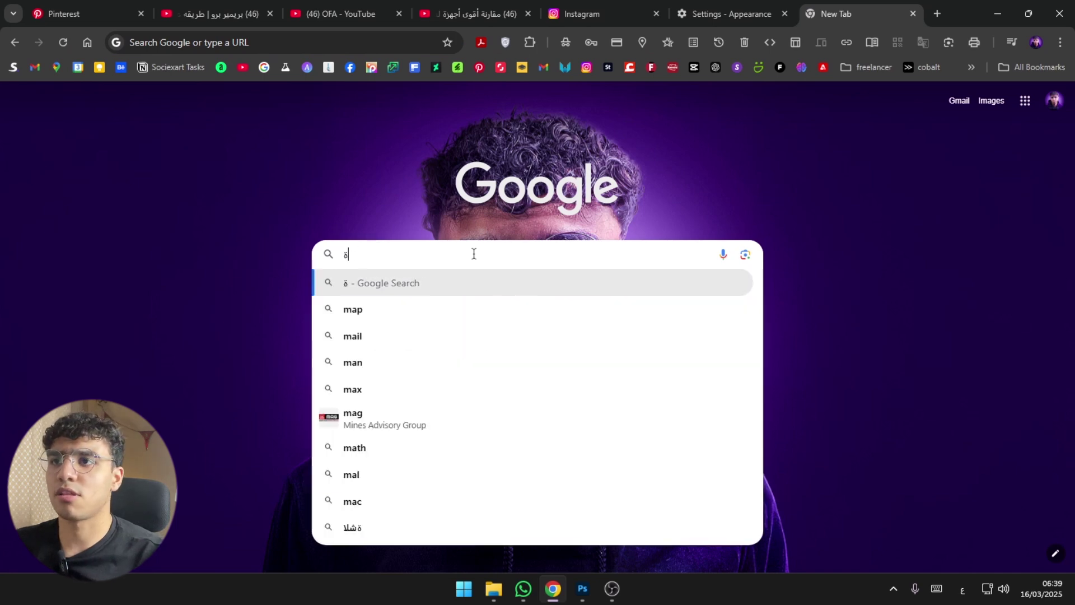
key(BackSpace)
key(alt+shift)
text(MASTR H)
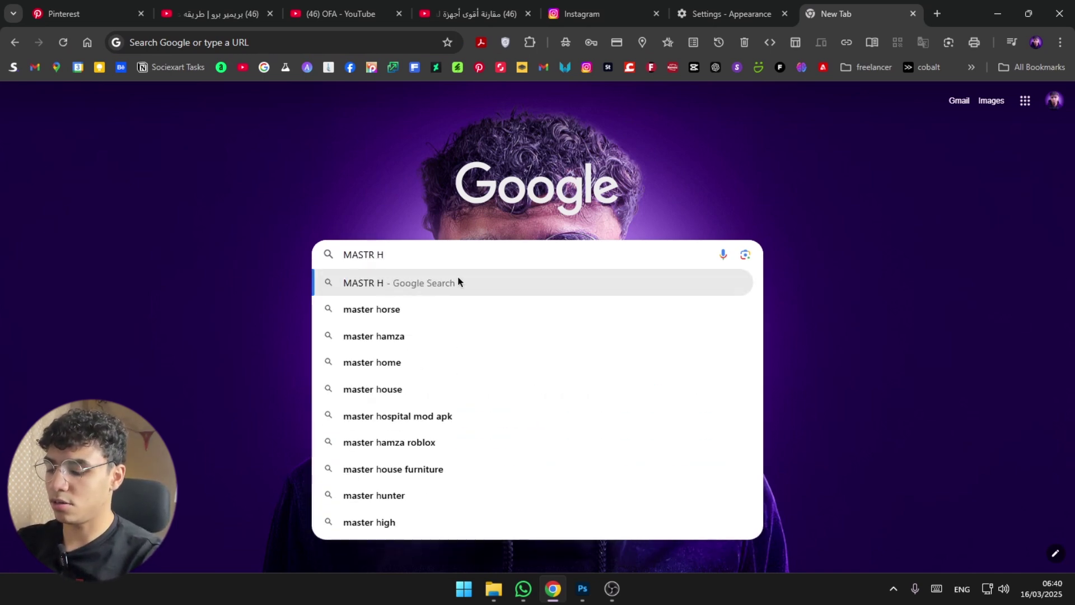
click(448, 309)
Open the Mister Horse website and capture a screenshot of the horse logo in its header.
click(782, 218)
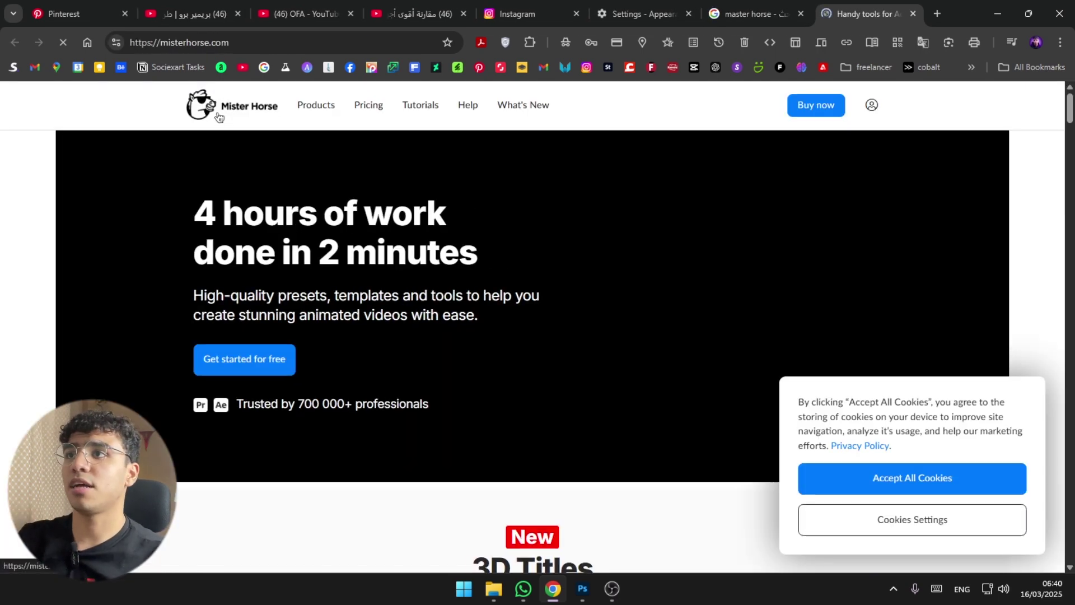
key(super+shift+s)
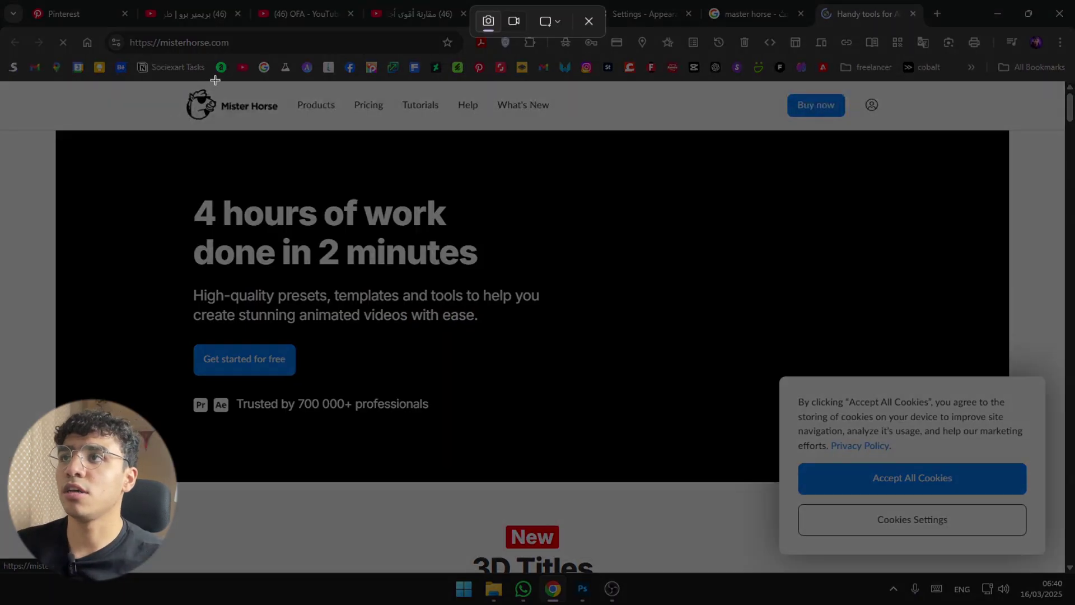
drag(225, 80, 184, 129)
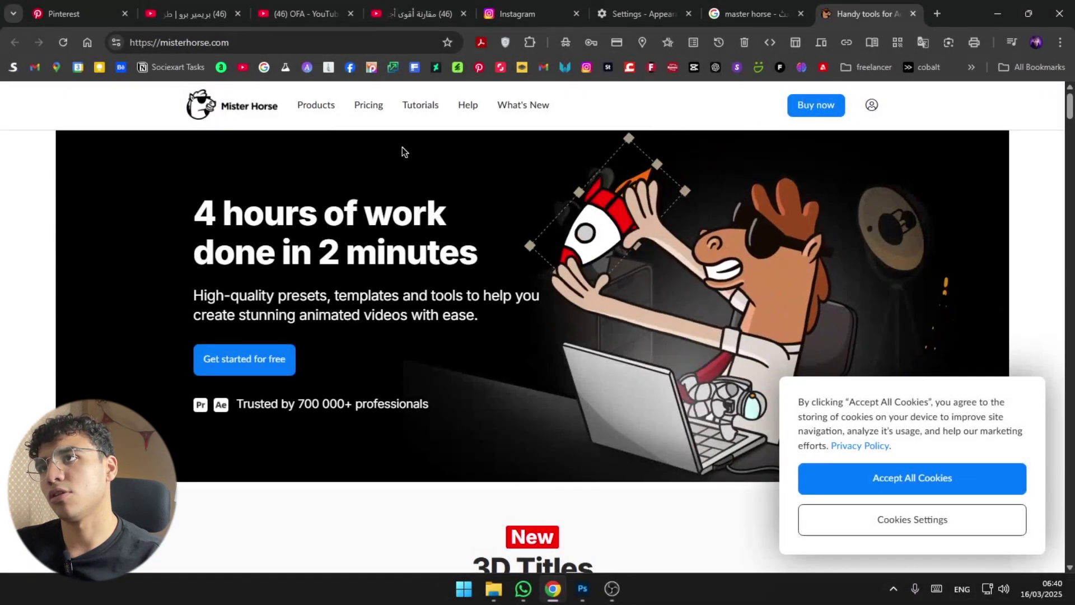
Switch back to the Downloads folder, find the Logo-Mister-Horse-Premiere-Composer image and open it.
key(alt+Tab)
scroll(668, 475, down, 10)
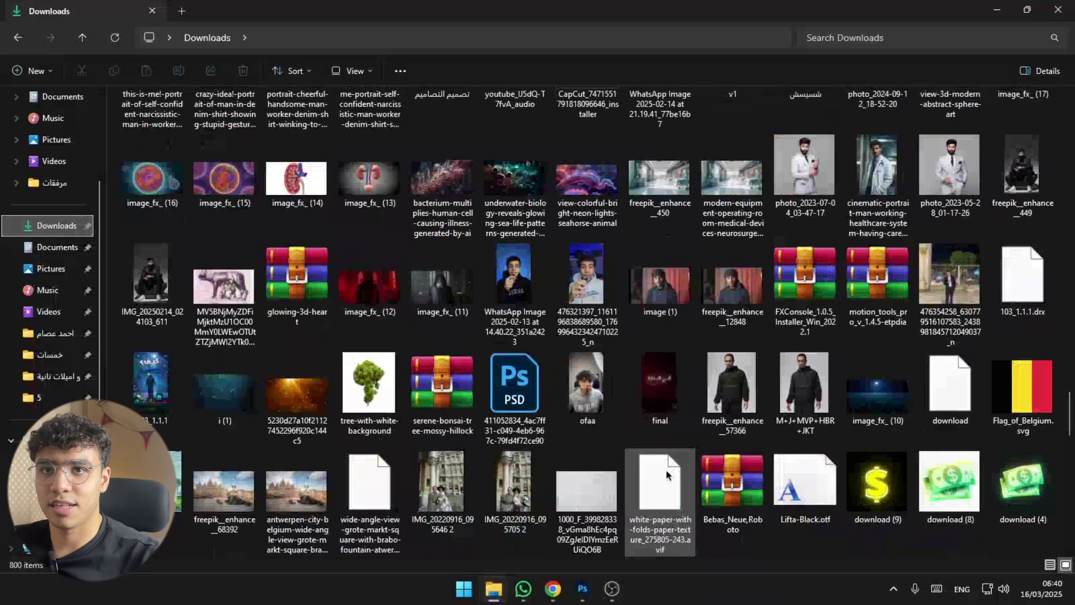
scroll(668, 475, up, 15)
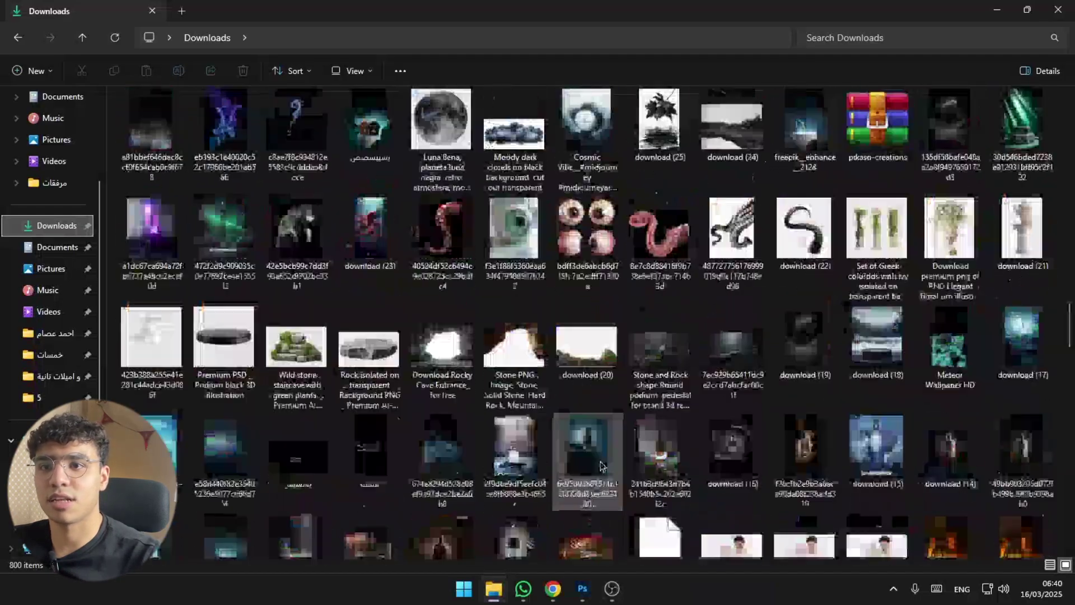
scroll(680, 479, up, 10)
click(811, 465)
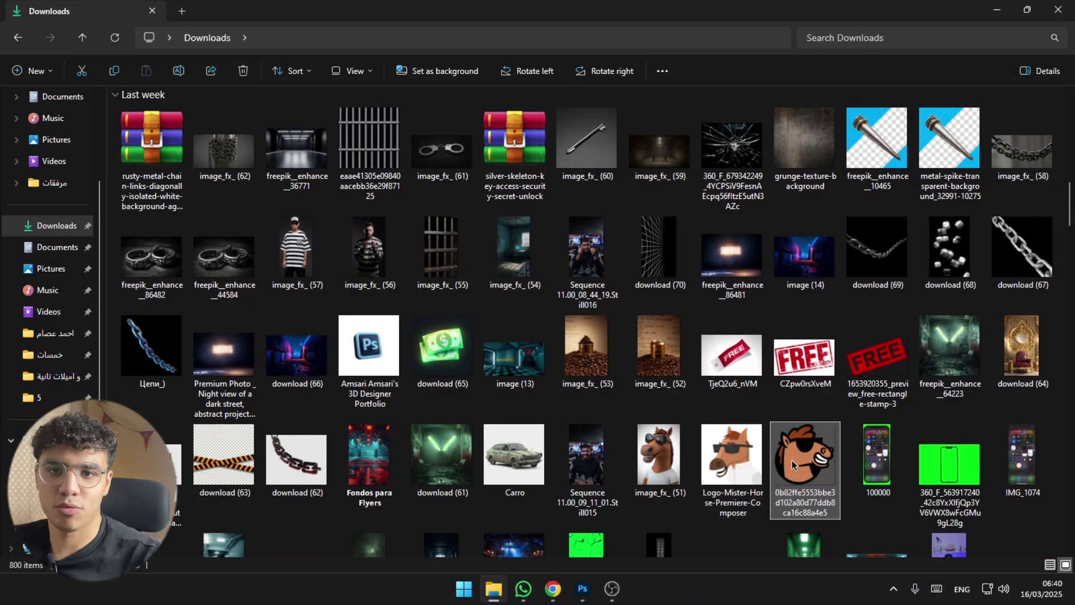
click(731, 457)
double_click(738, 465)
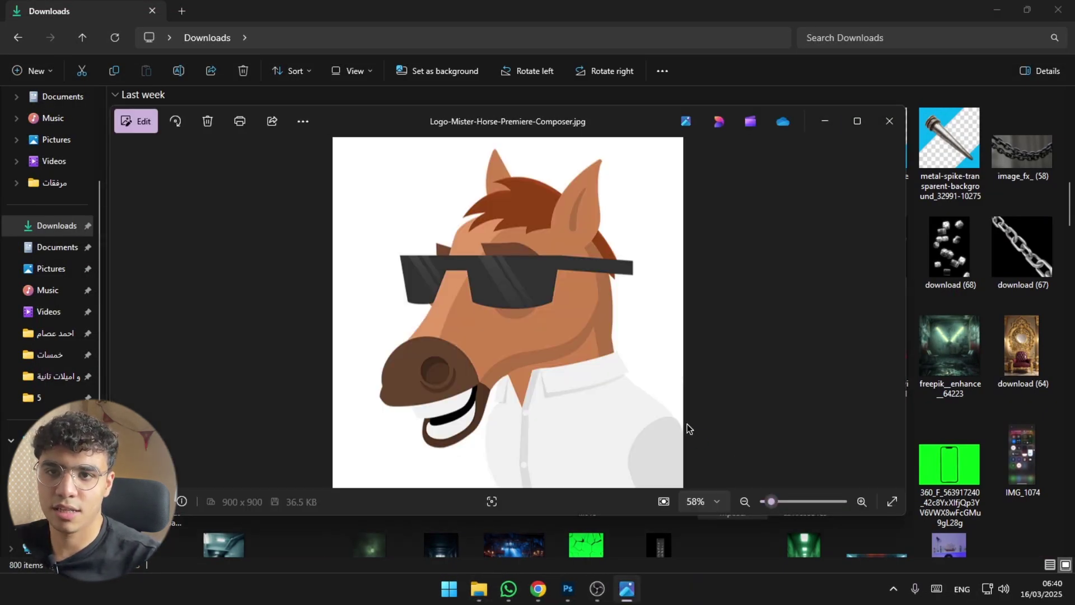
Examine the flat Mister Horse logo's head, sunglasses and mouth up close, and close the image.
scroll(480, 304, up, 5)
scroll(479, 304, down, 5)
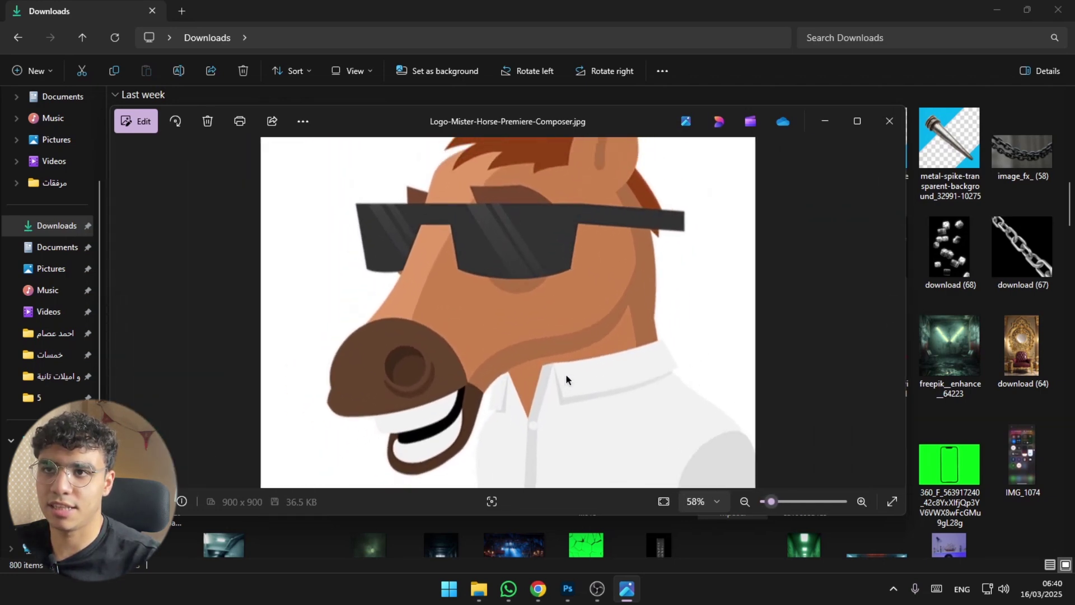
scroll(565, 374, down, 1)
scroll(578, 337, up, 1)
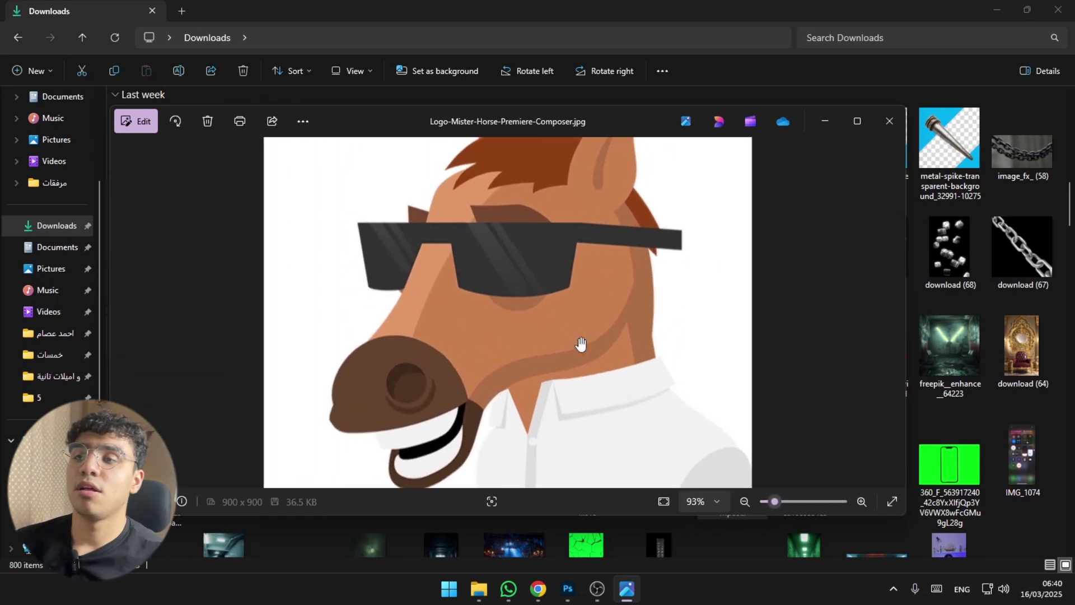
scroll(497, 392, down, 1)
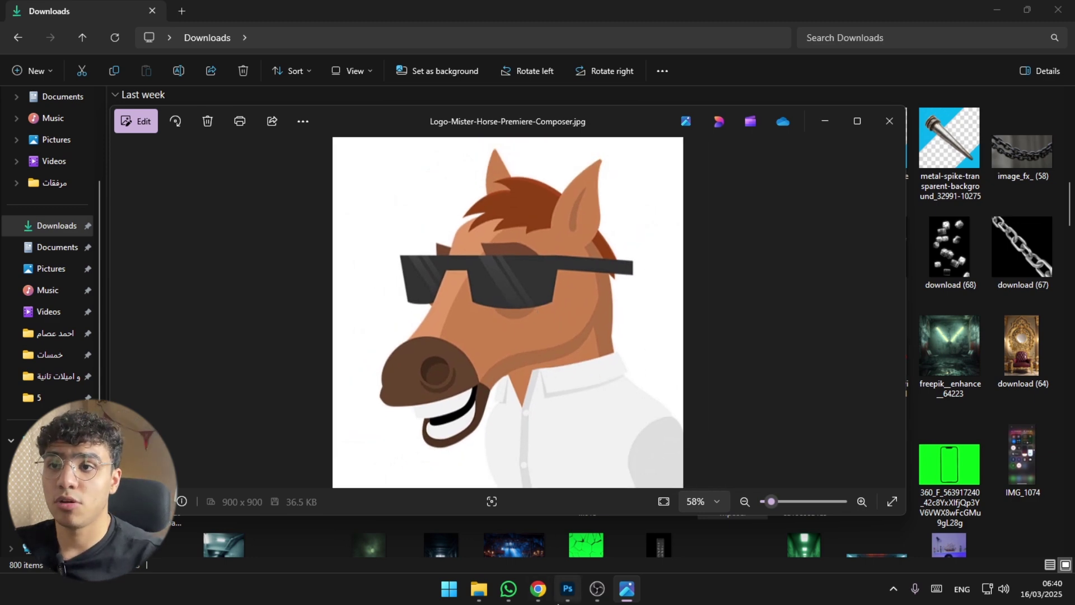
scroll(510, 296, up, 2)
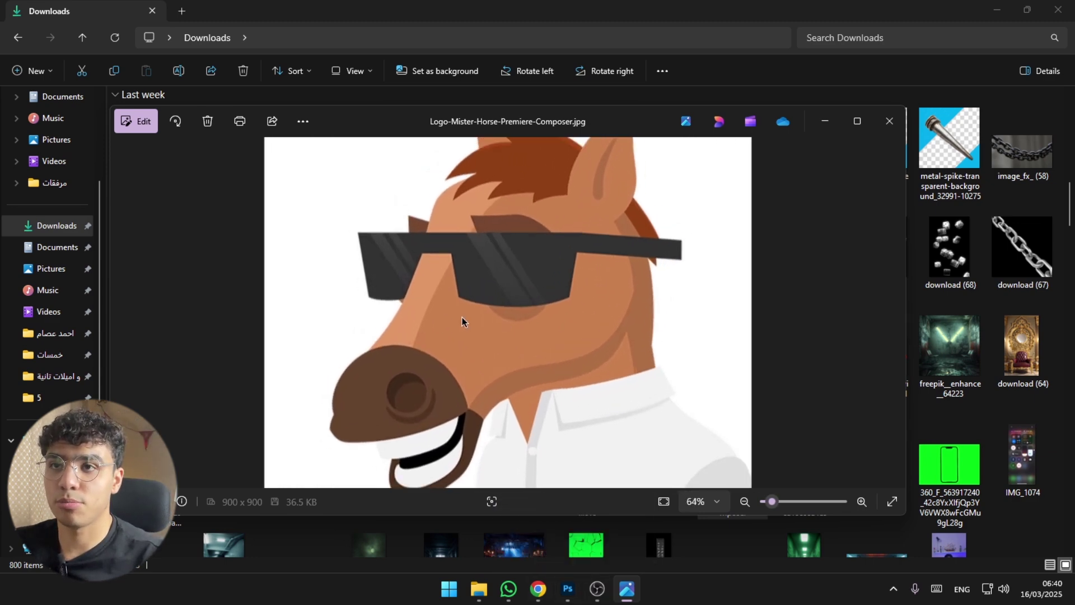
scroll(458, 317, down, 2)
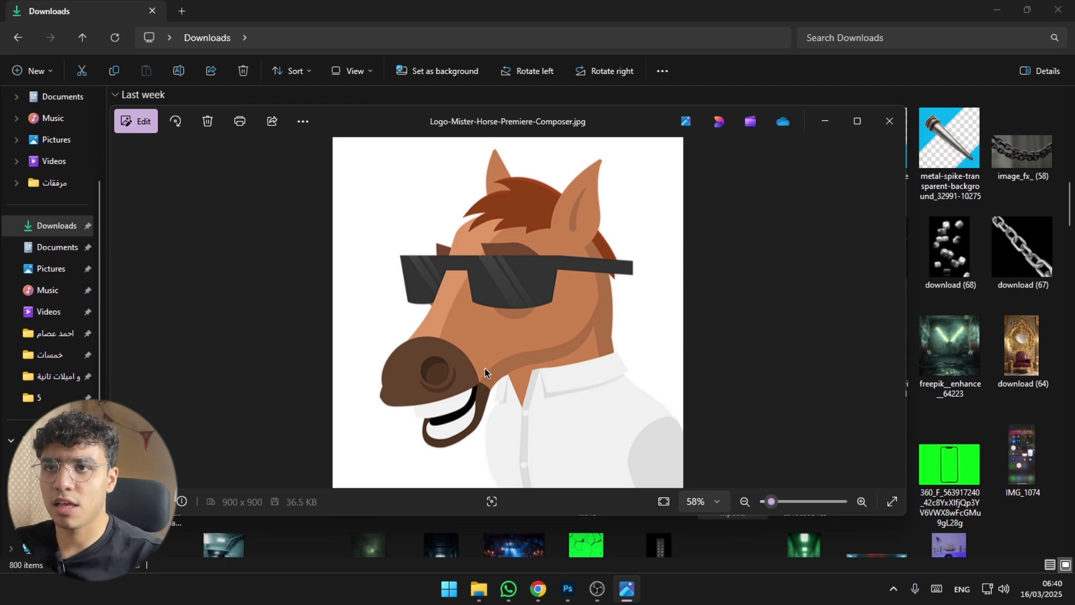
click(886, 130)
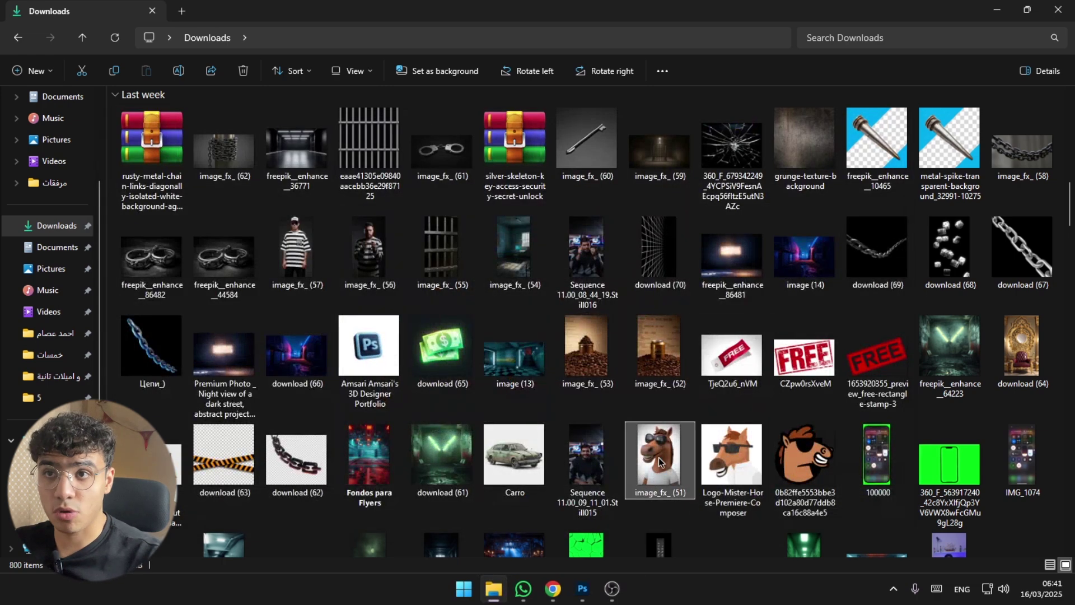
Open image_fx_ (51).jpg, inspect the 3D horse's face, teeth and sunglasses up close, and close it.
double_click(658, 458)
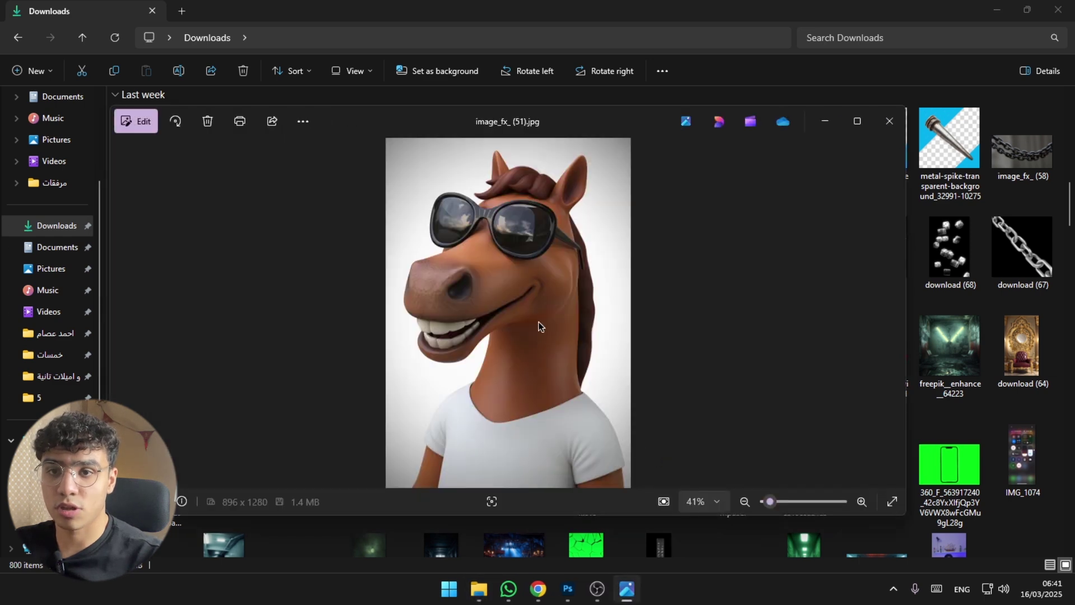
scroll(531, 311, up, 2)
scroll(532, 314, up, 2)
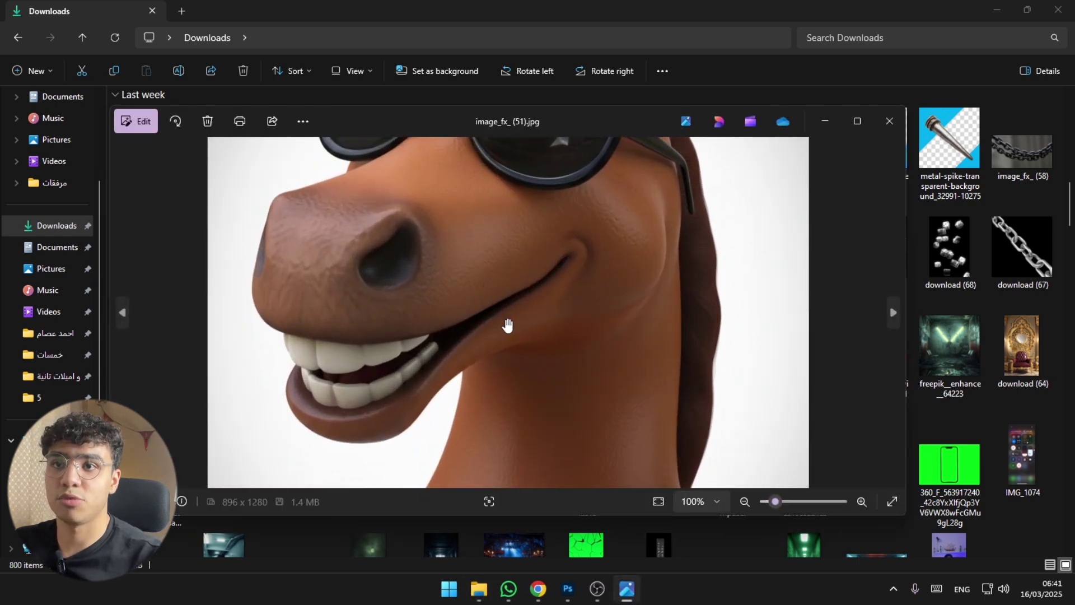
drag(508, 325, 646, 408)
scroll(548, 319, down, 3)
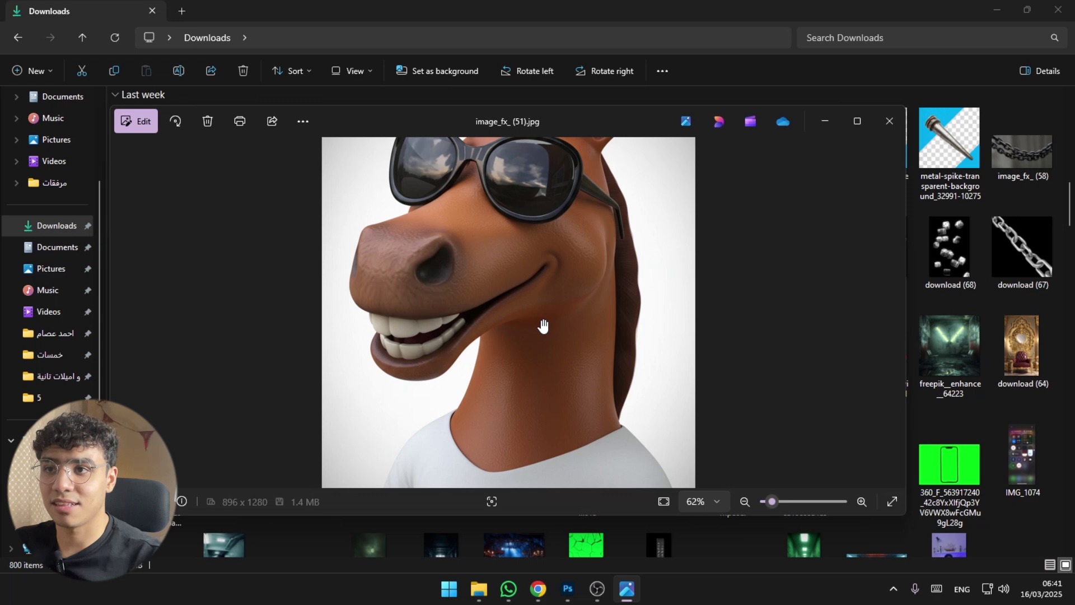
scroll(477, 345, down, 2)
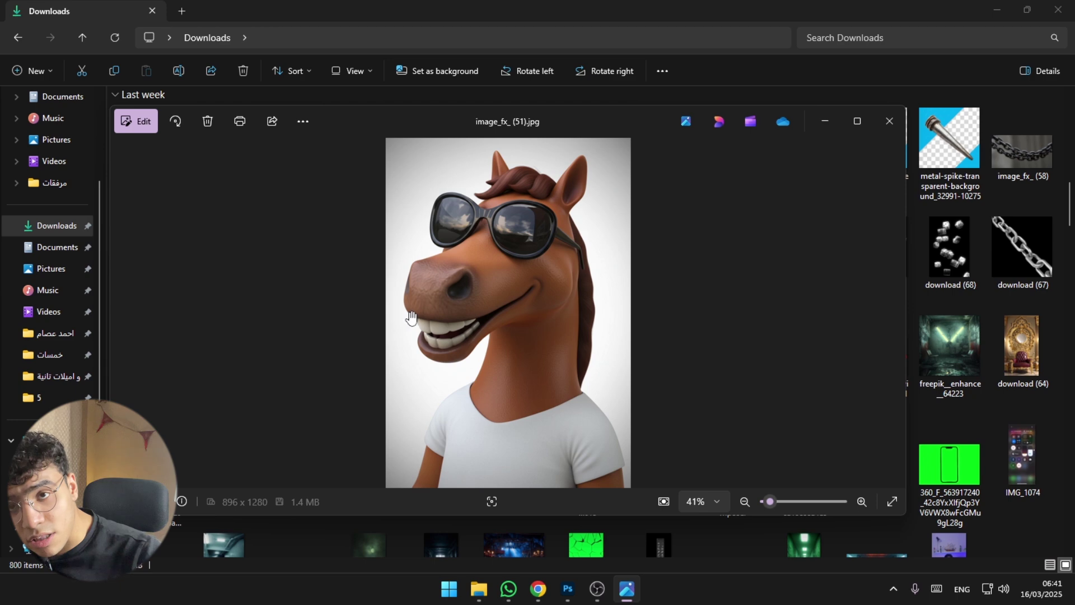
scroll(411, 318, up, 3)
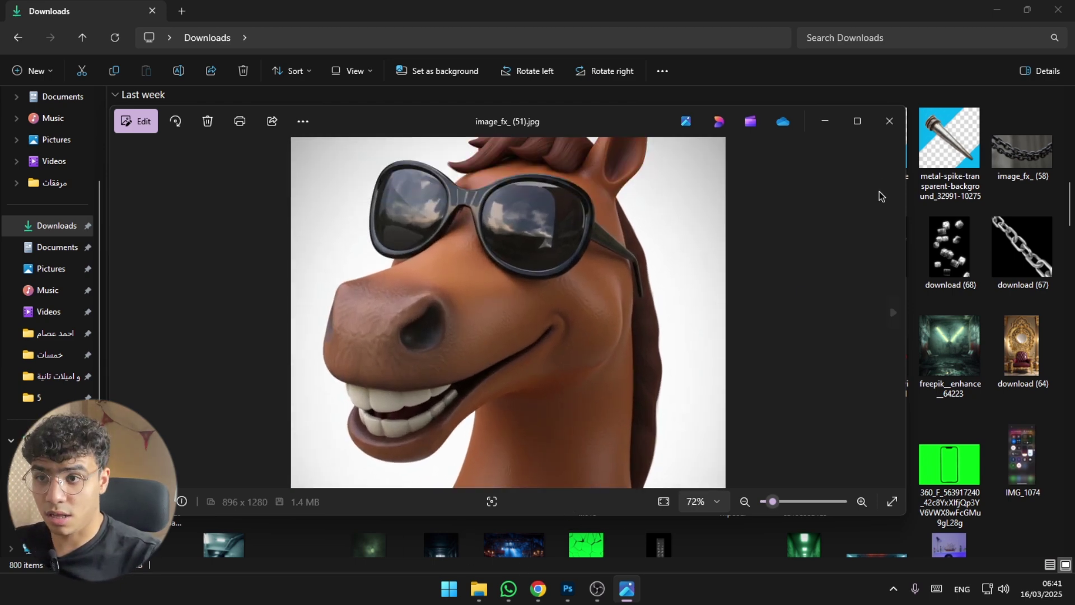
click(889, 121)
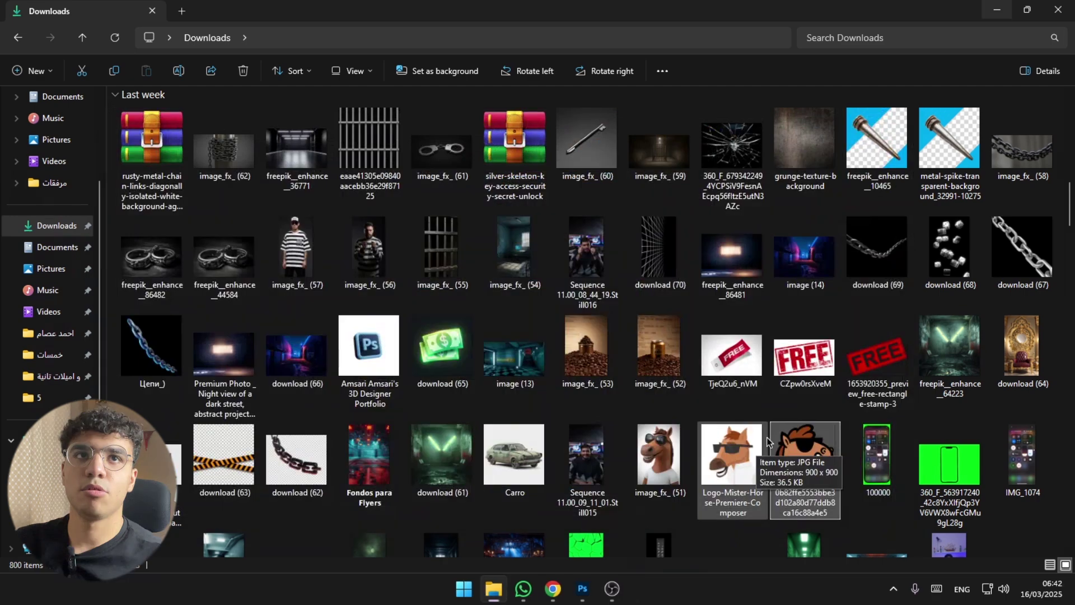
View the cartoon horse head PNG and the 3D horse image image_fx_ (51) for comparison, closing each one.
double_click(808, 451)
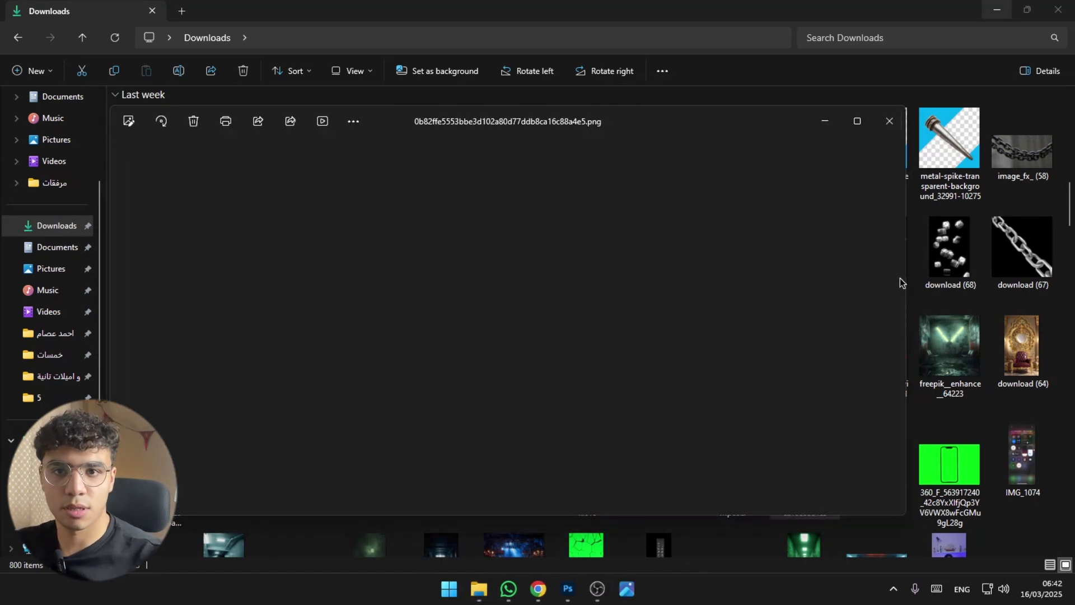
click(889, 121)
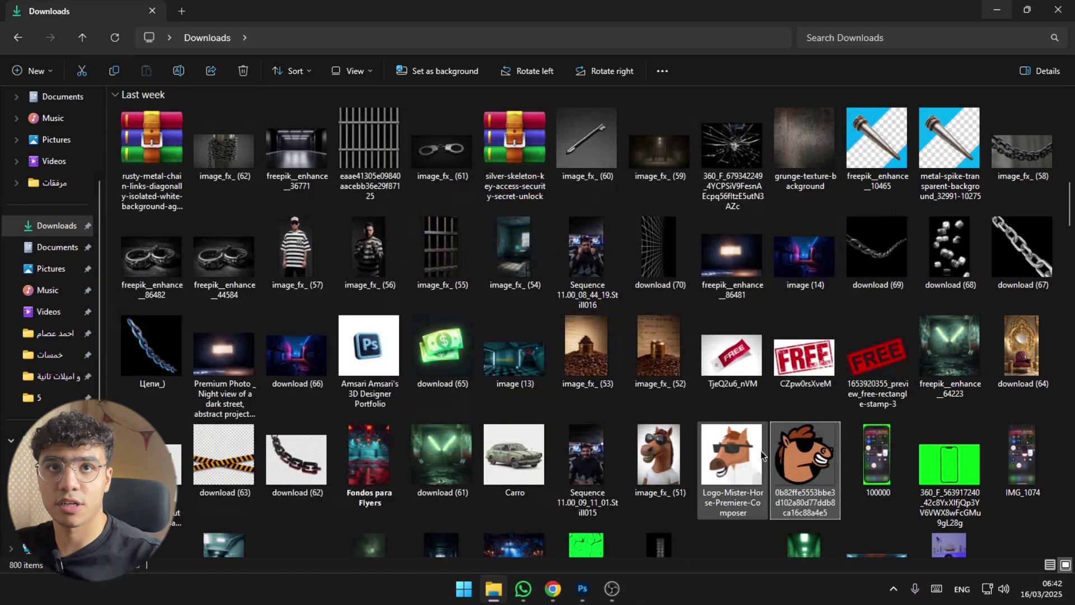
click(759, 457)
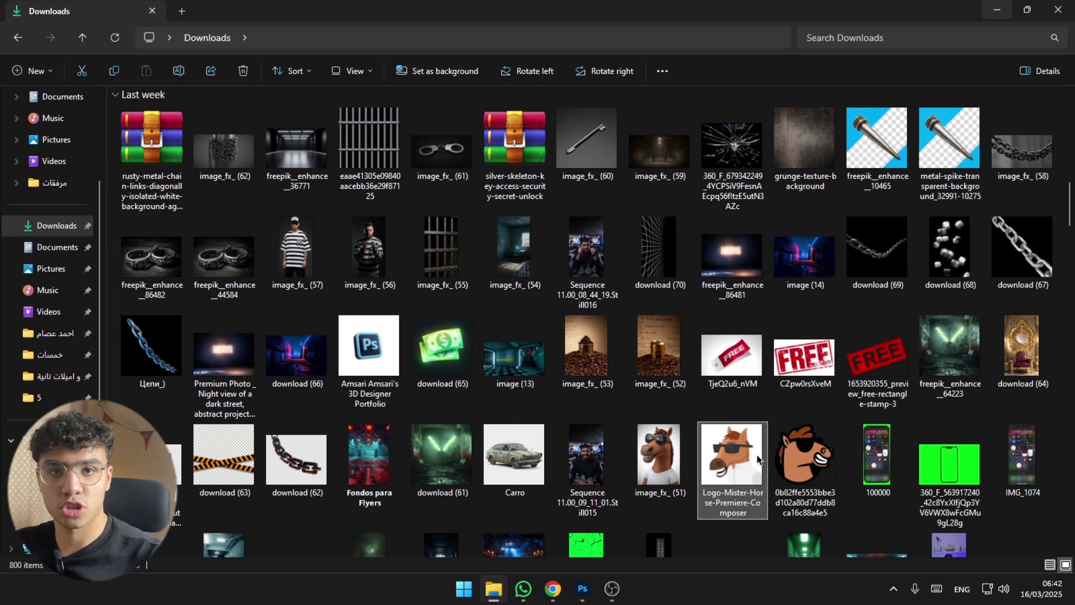
double_click(660, 458)
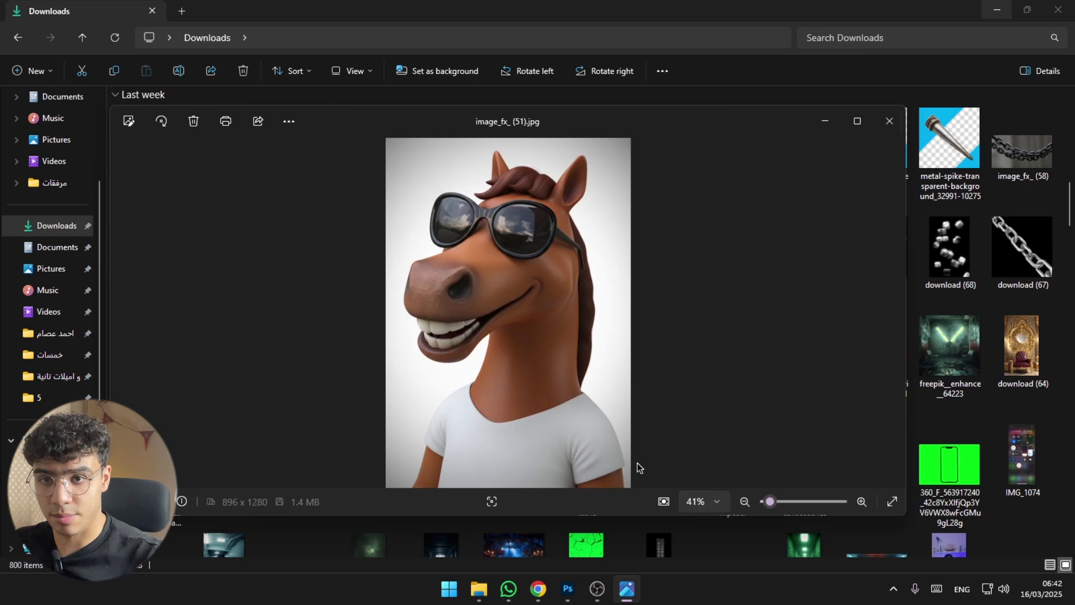
scroll(493, 312, up, 3)
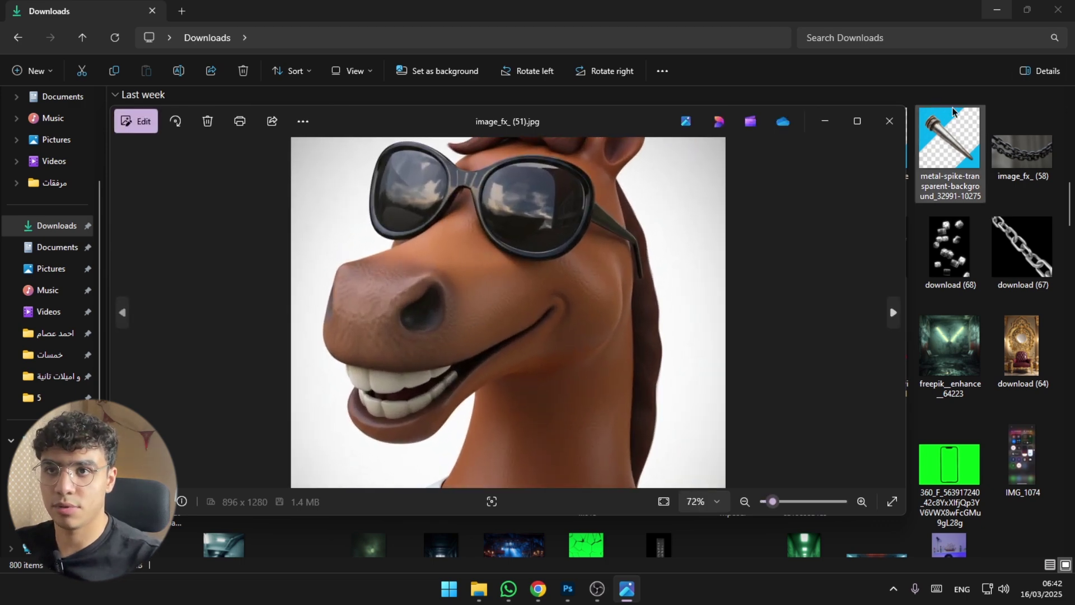
click(889, 121)
Open download (61).jpeg and examine the green room background with its V-shaped neon lights.
double_click(506, 498)
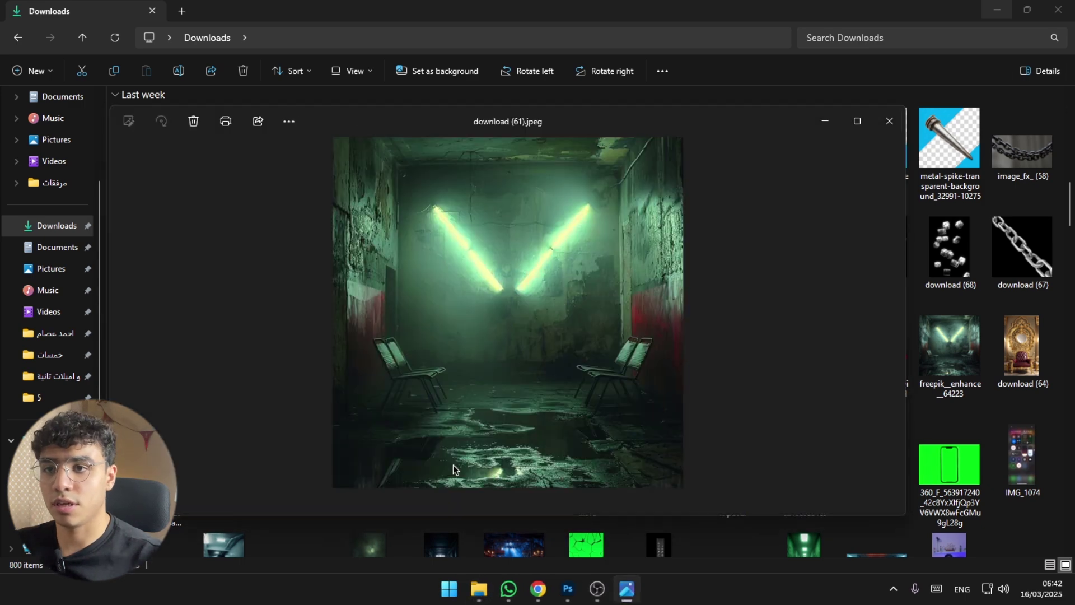
scroll(485, 312, up, 2)
scroll(512, 334, down, 1)
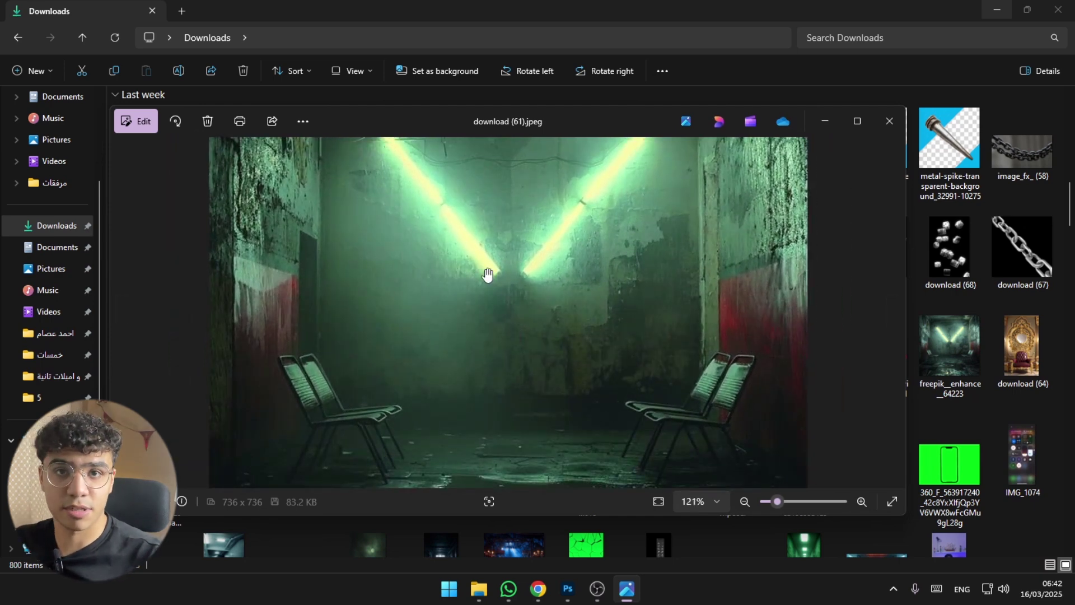
scroll(487, 273, down, 3)
Switch to Chrome and load the Pinterest home feed in a new tab.
click(567, 589)
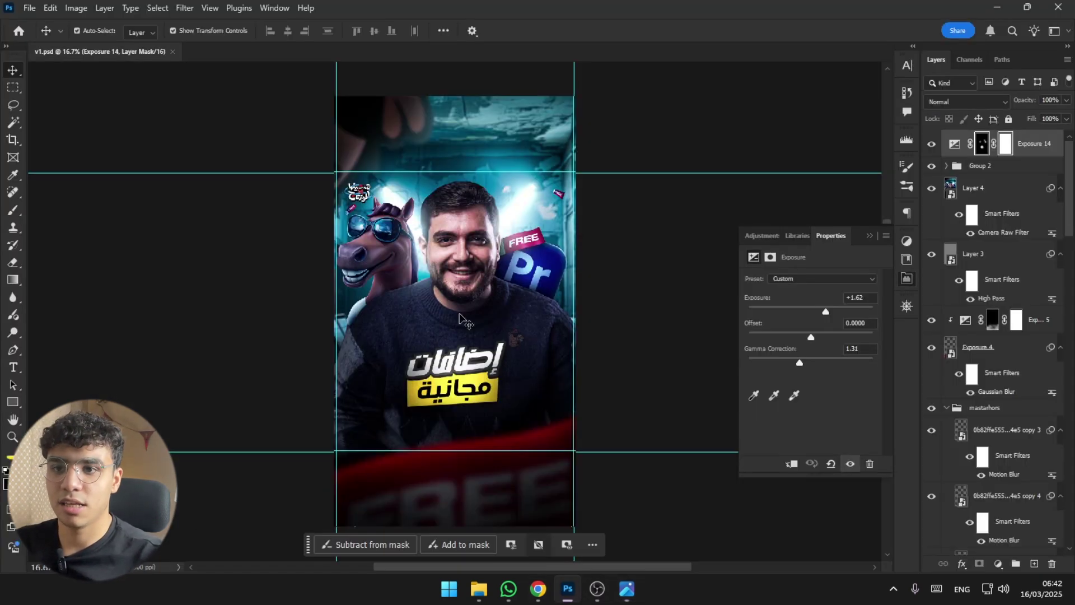
click(538, 588)
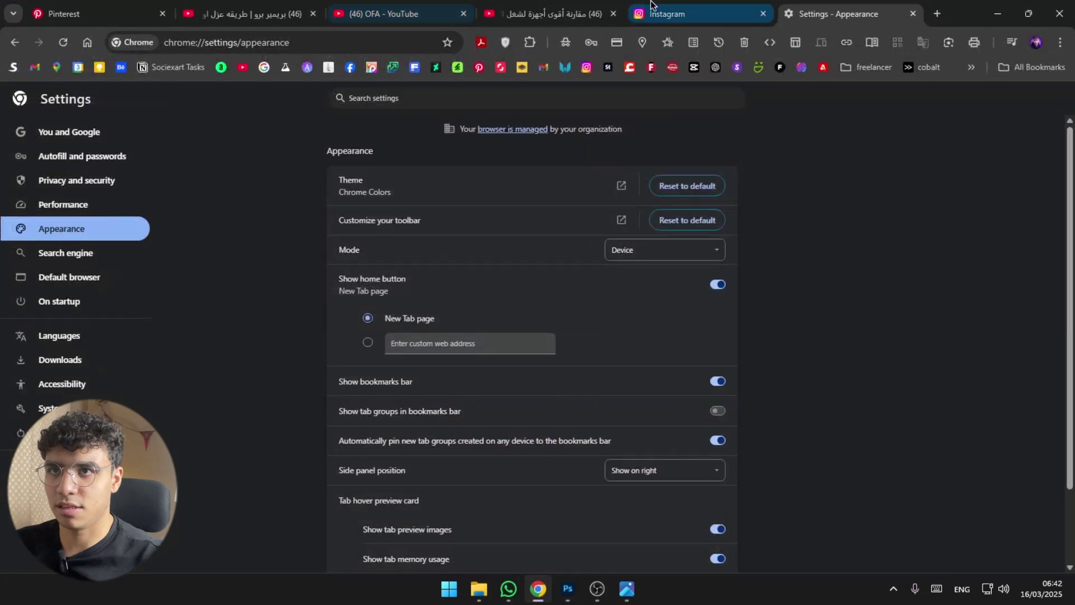
click(667, 14)
click(937, 13)
click(937, 14)
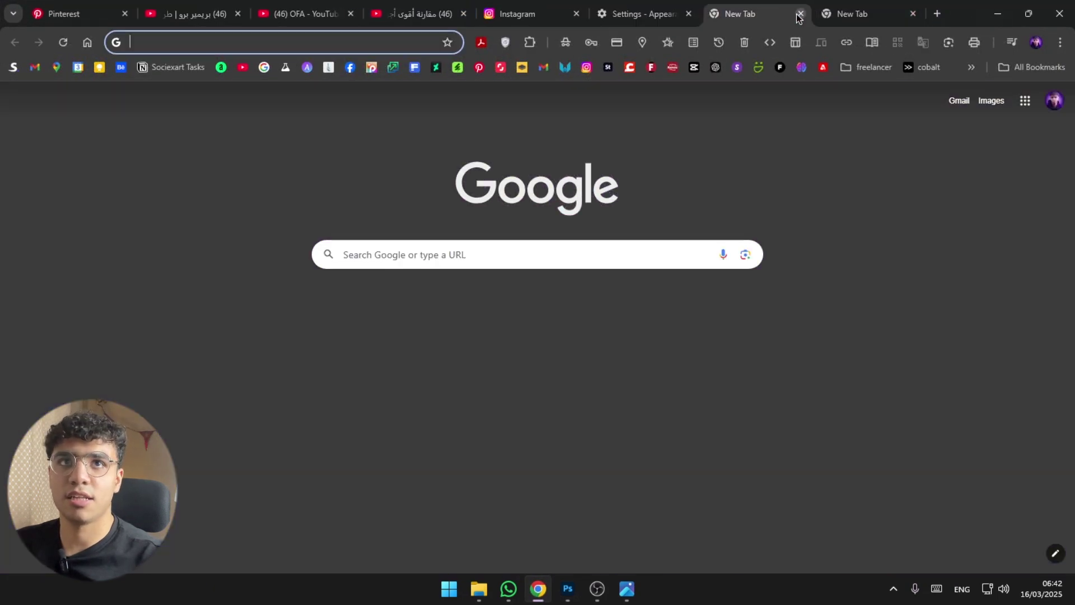
click(801, 14)
click(479, 67)
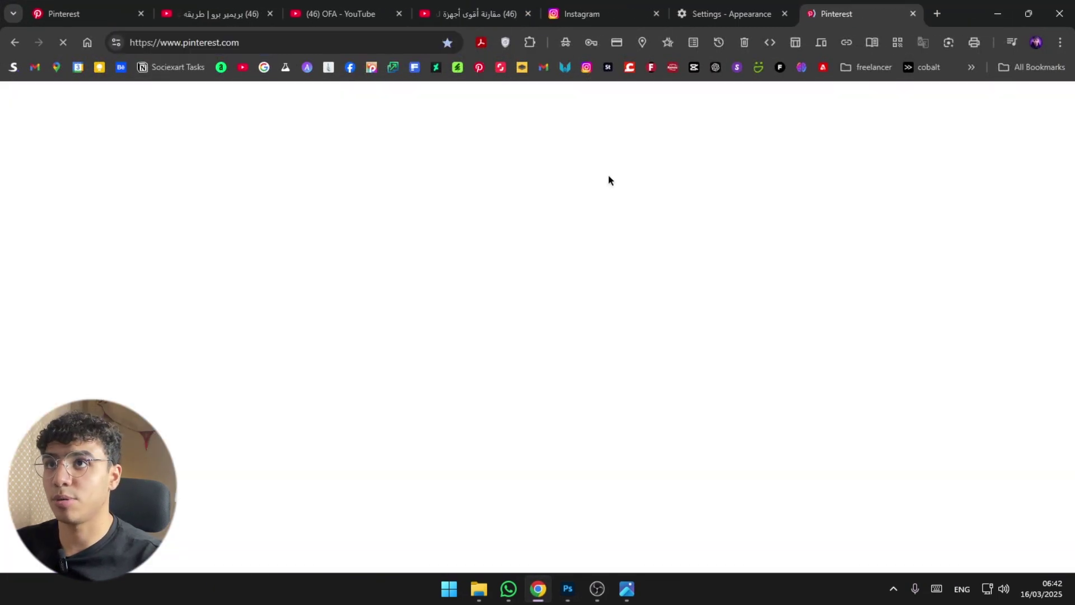
Browse the Pinterest feed for background images and open the dark green The art Of Stray - 200+ Concept Art pin.
scroll(329, 311, down, 5)
scroll(329, 311, up, 5)
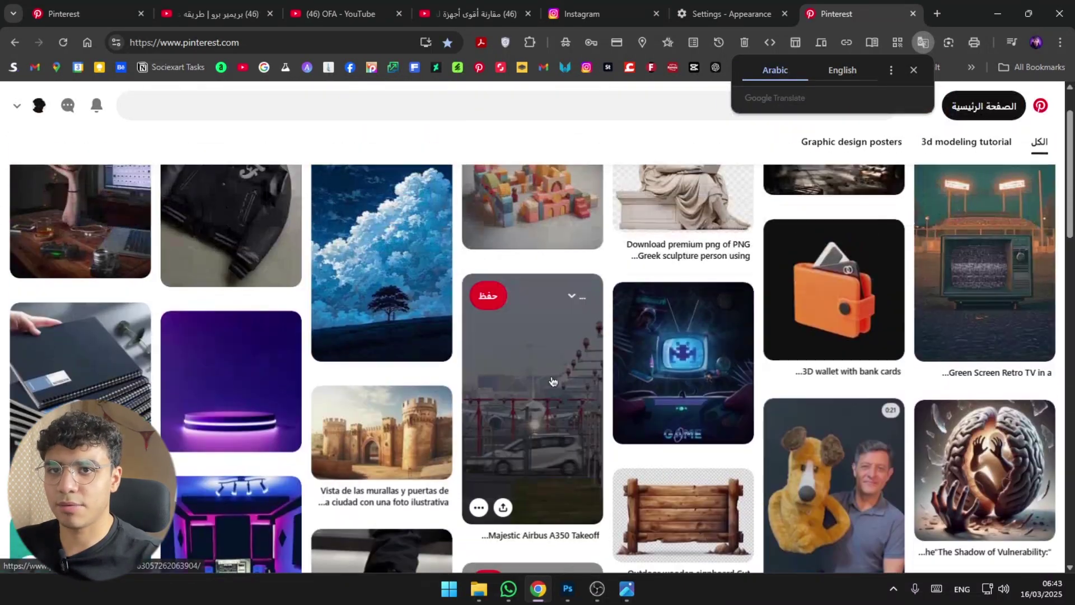
scroll(568, 383, down, 15)
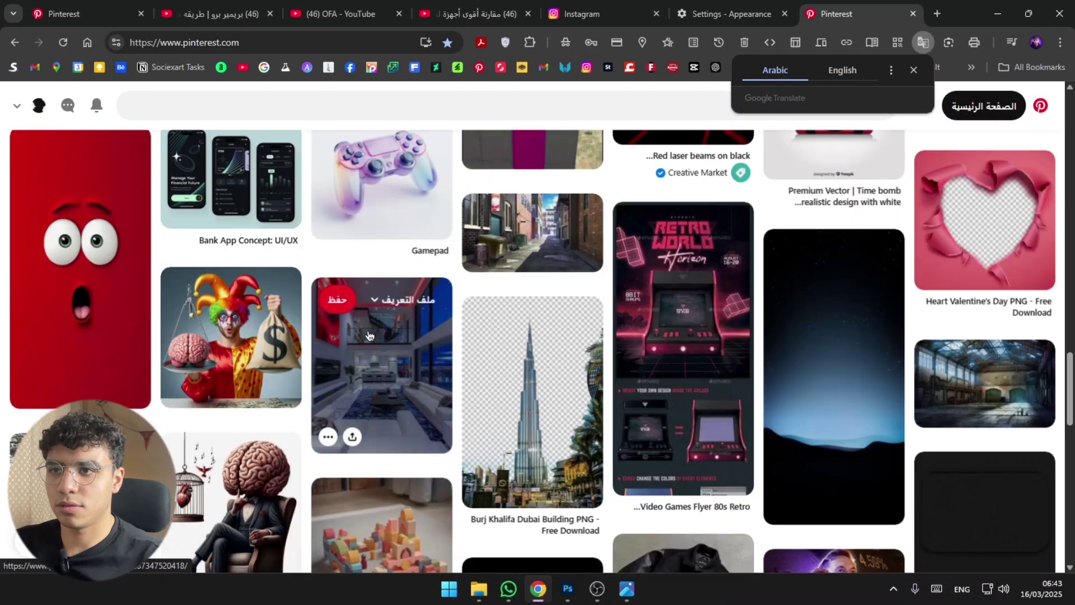
scroll(369, 335, down, 10)
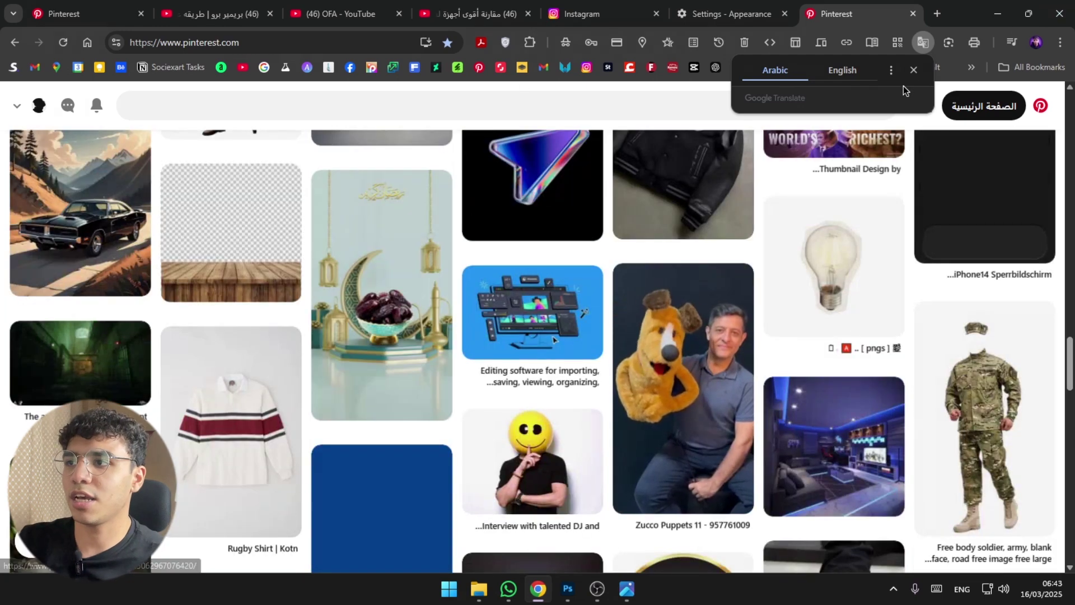
click(914, 70)
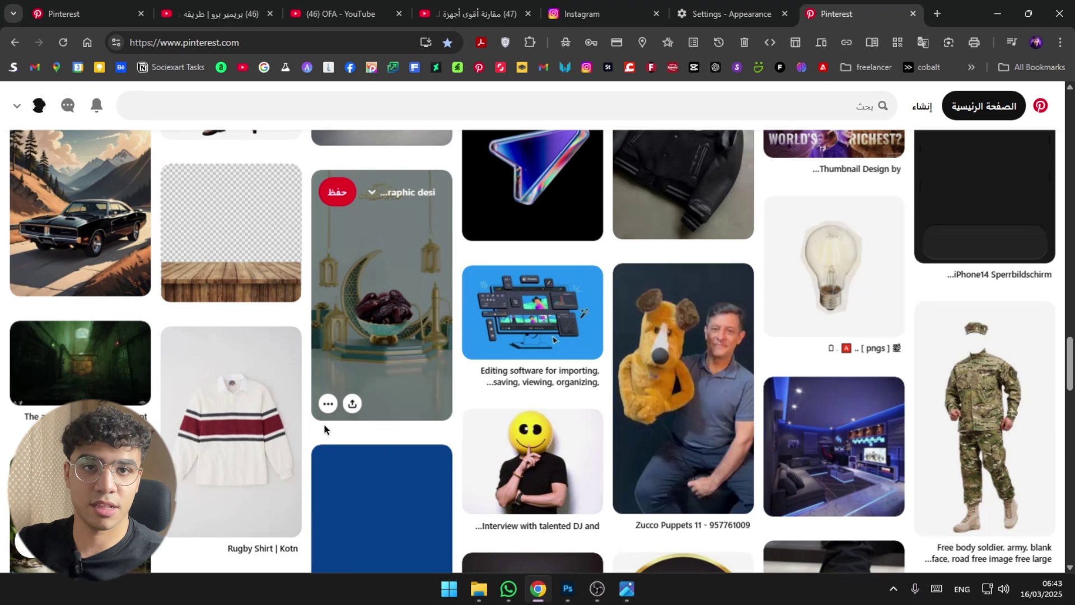
click(113, 390)
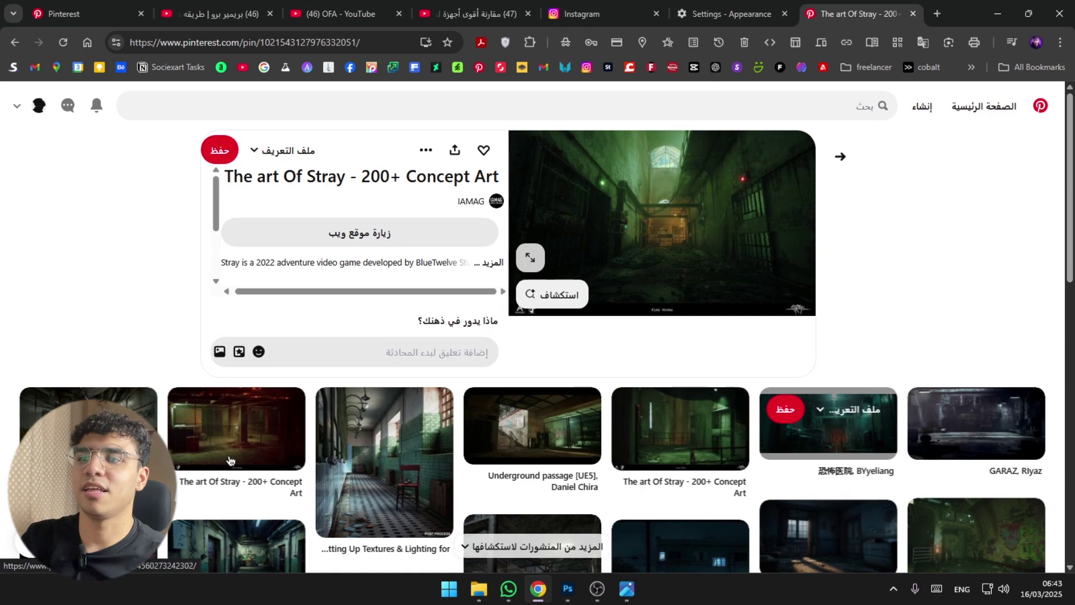
Open the teal-lit night staircase pin from the related images in its own tab.
scroll(279, 415, down, 3)
right_click(102, 443)
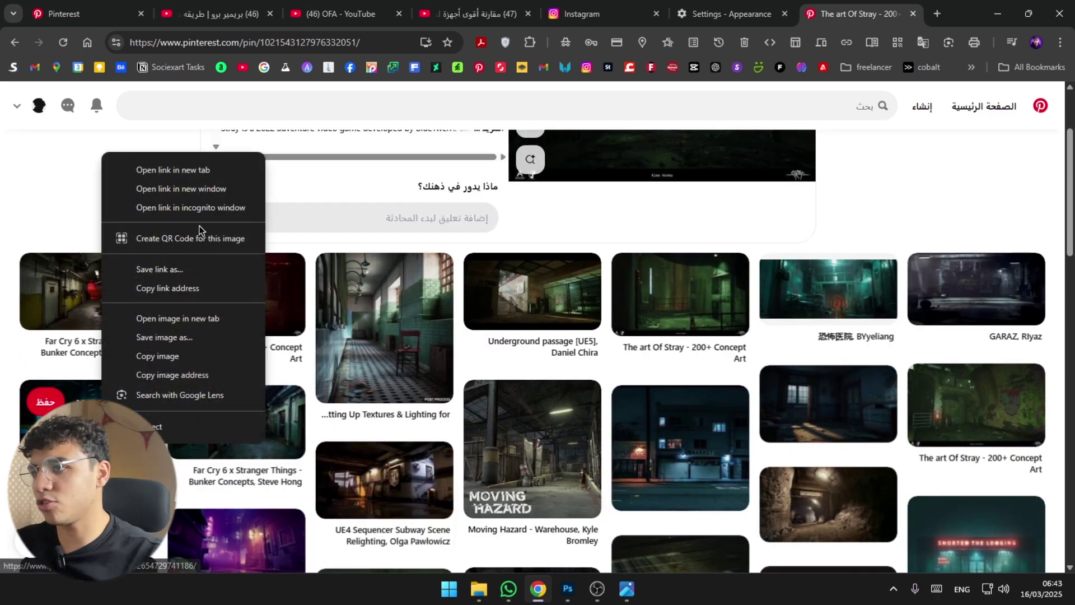
click(183, 173)
click(857, 13)
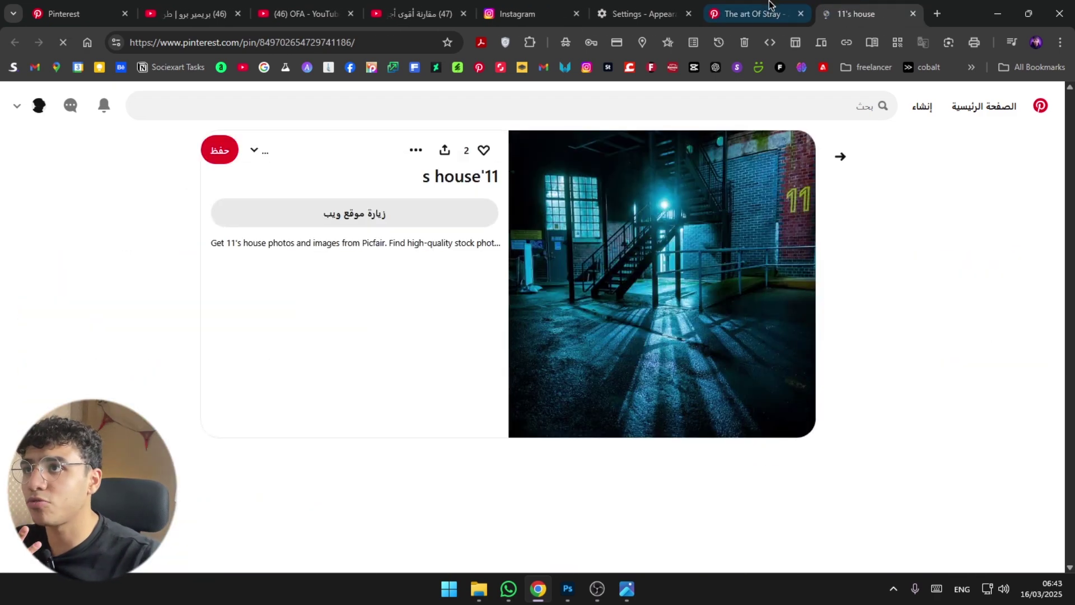
Browse the related dark scenes, open the abandoned factory pin with green-lit windows and download its image.
scroll(644, 336, down, 4)
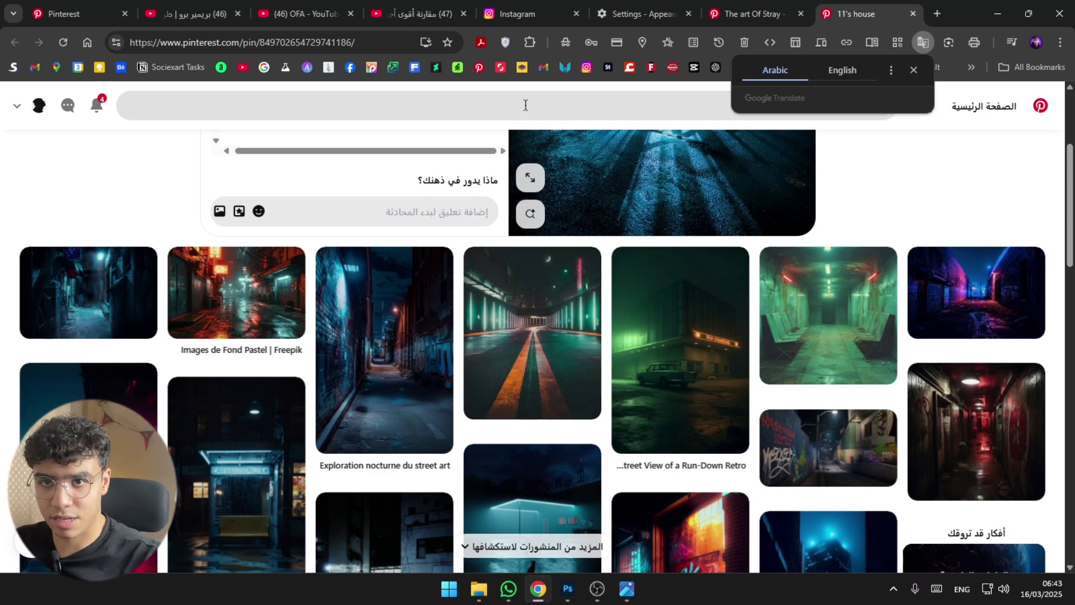
scroll(349, 365, down, 8)
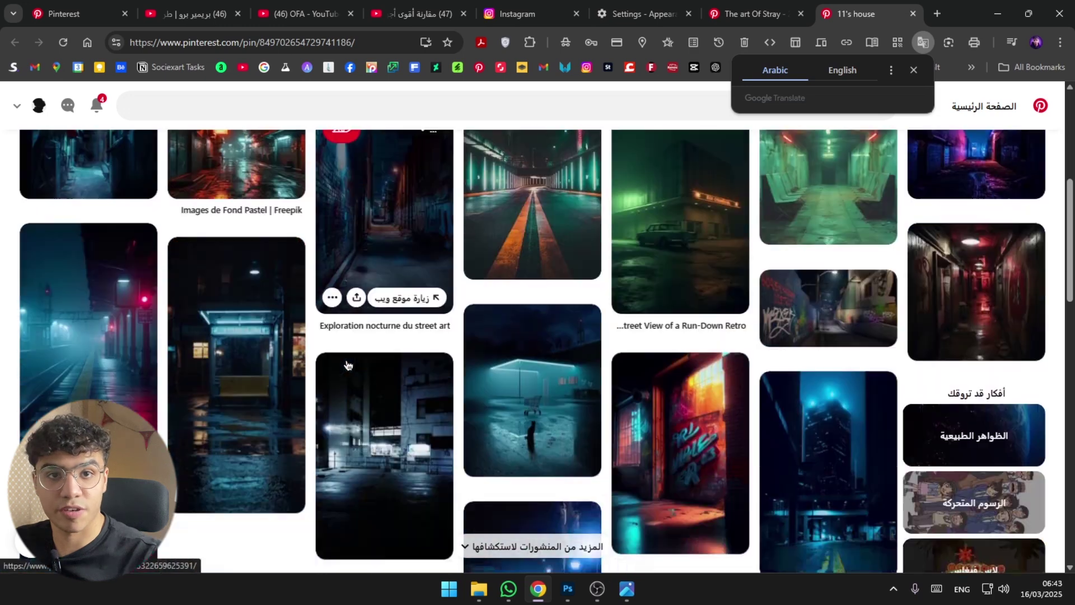
scroll(511, 374, down, 5)
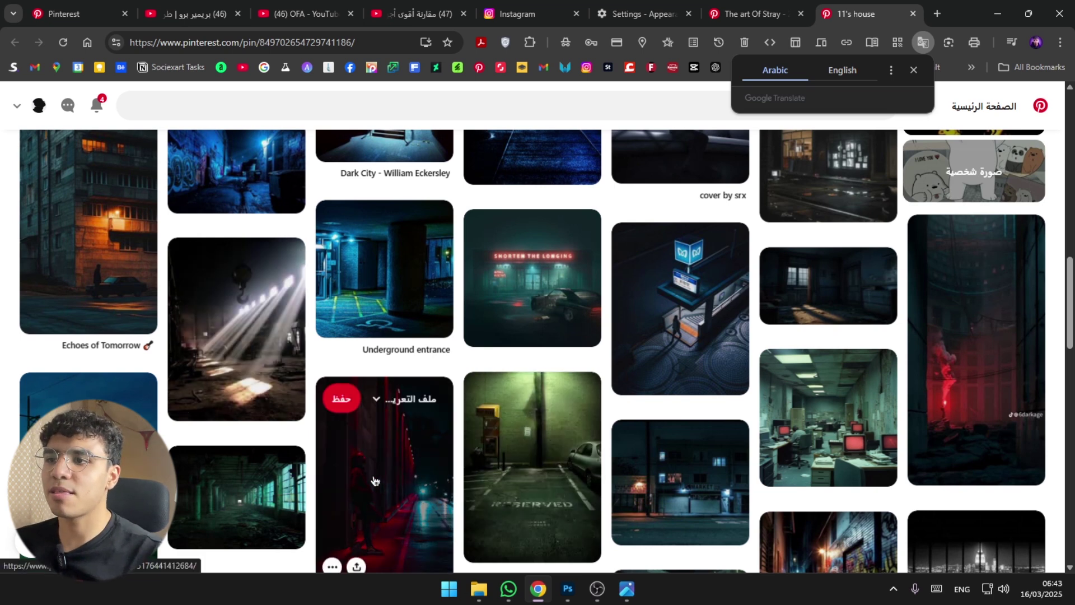
click(256, 490)
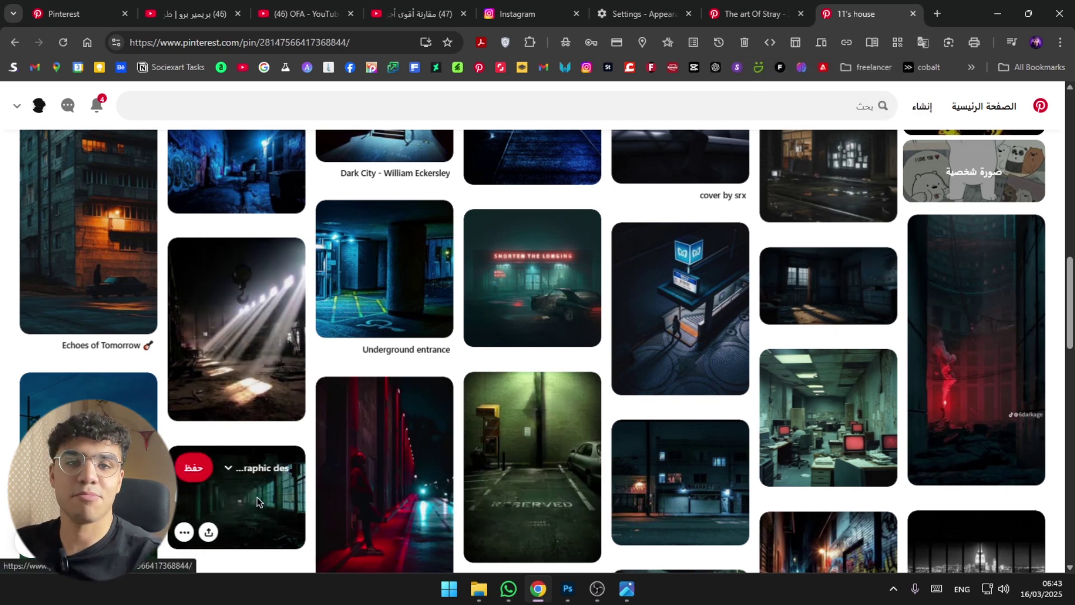
click(416, 150)
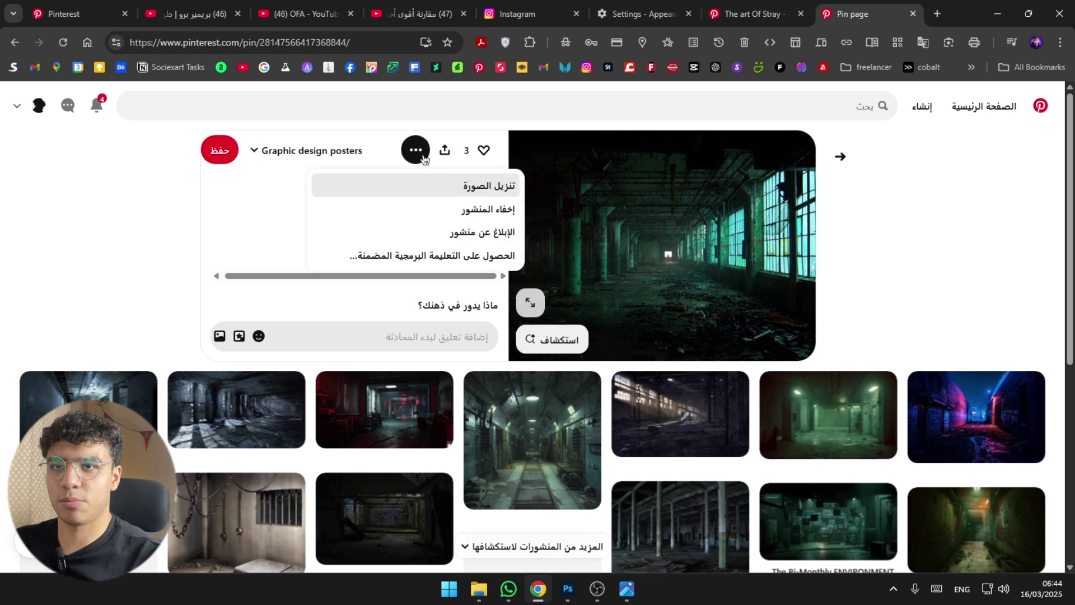
click(469, 185)
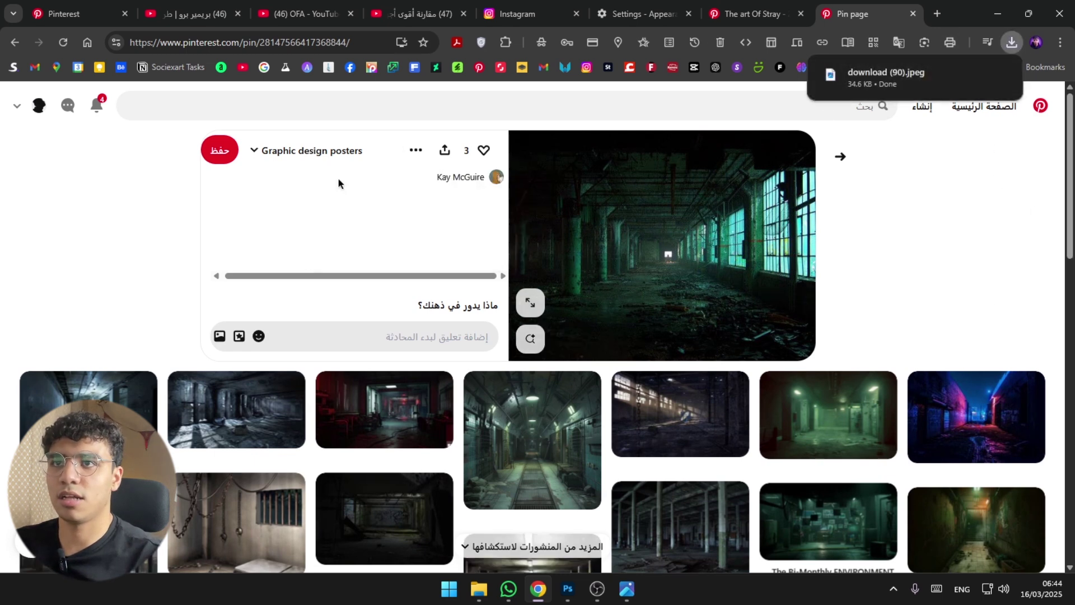
Open the Freepik home page and Artguru's unblur-image tool in new tabs, and bring the Artguru page to the front.
right_click(414, 68)
click(457, 88)
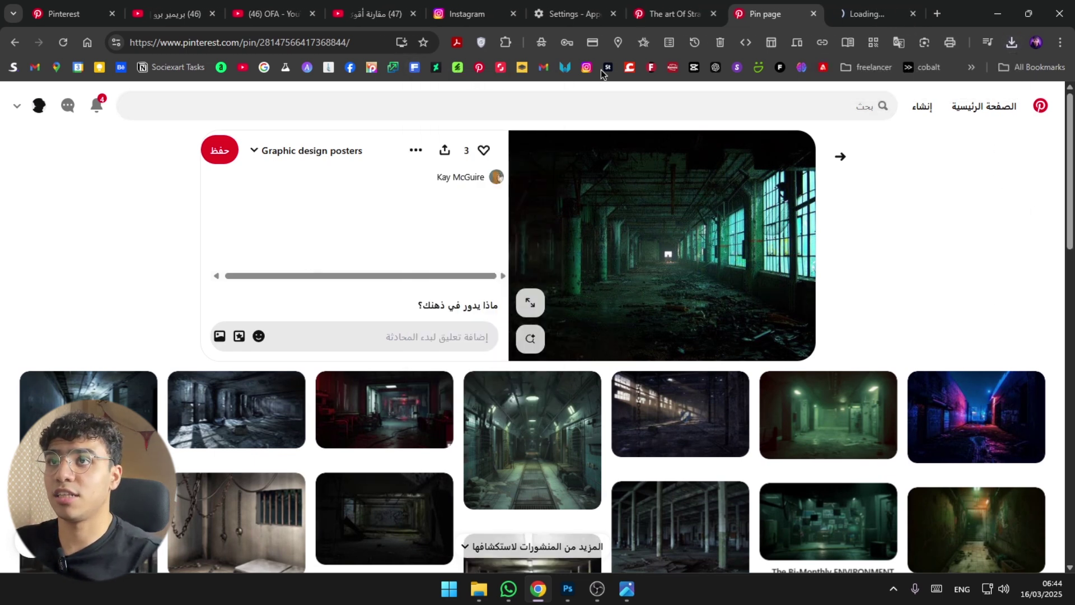
right_click(306, 69)
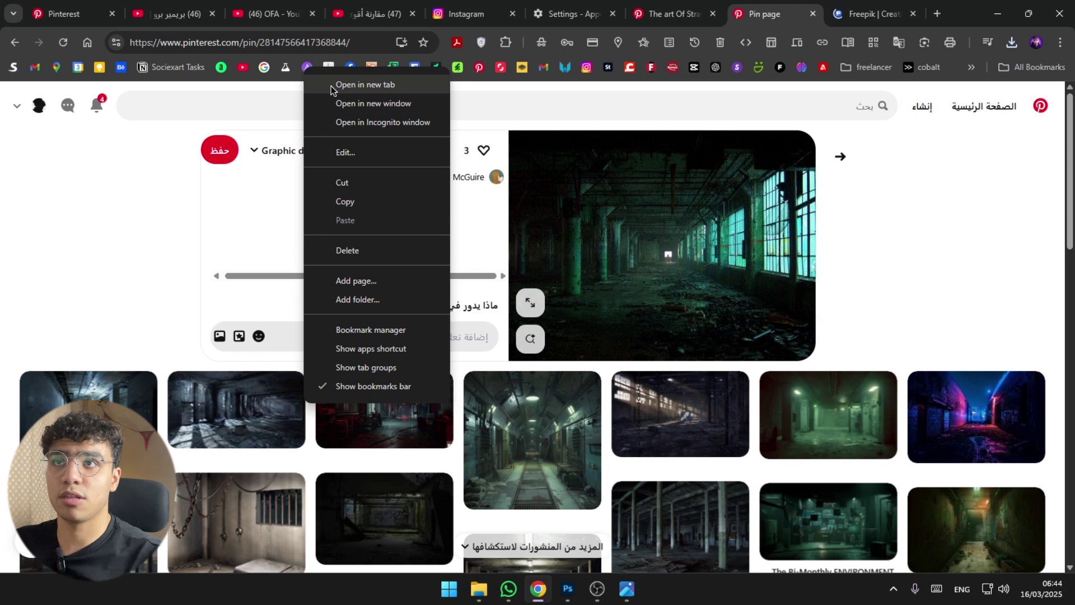
click(331, 86)
click(872, 4)
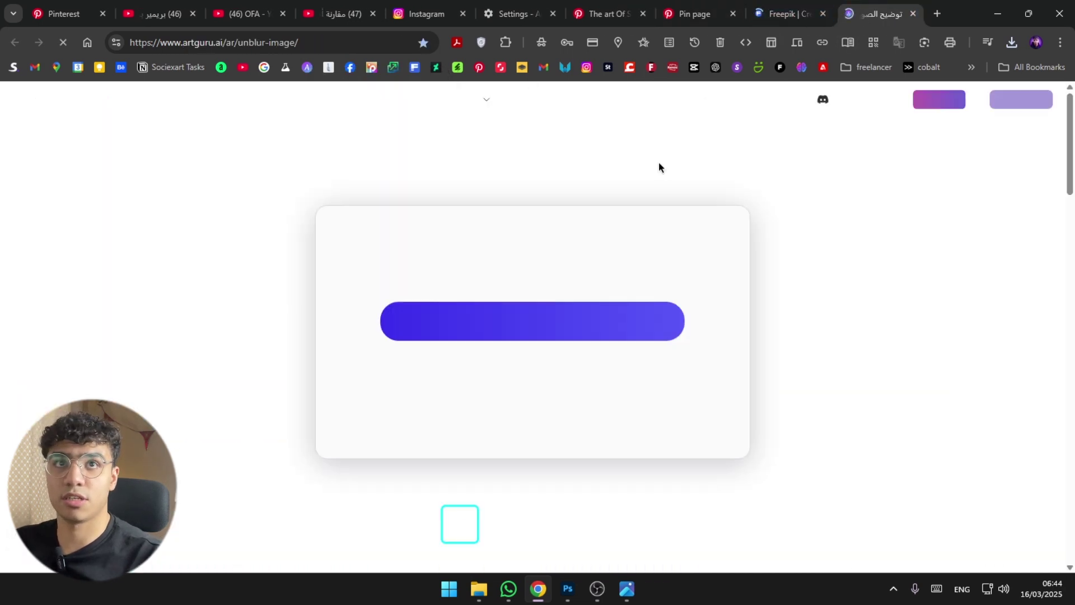
Upload download (90).jpeg to Artguru's unblur tool, and load the factory image into Freepik's Upscale tool.
click(1012, 42)
drag(894, 111, 237, 263)
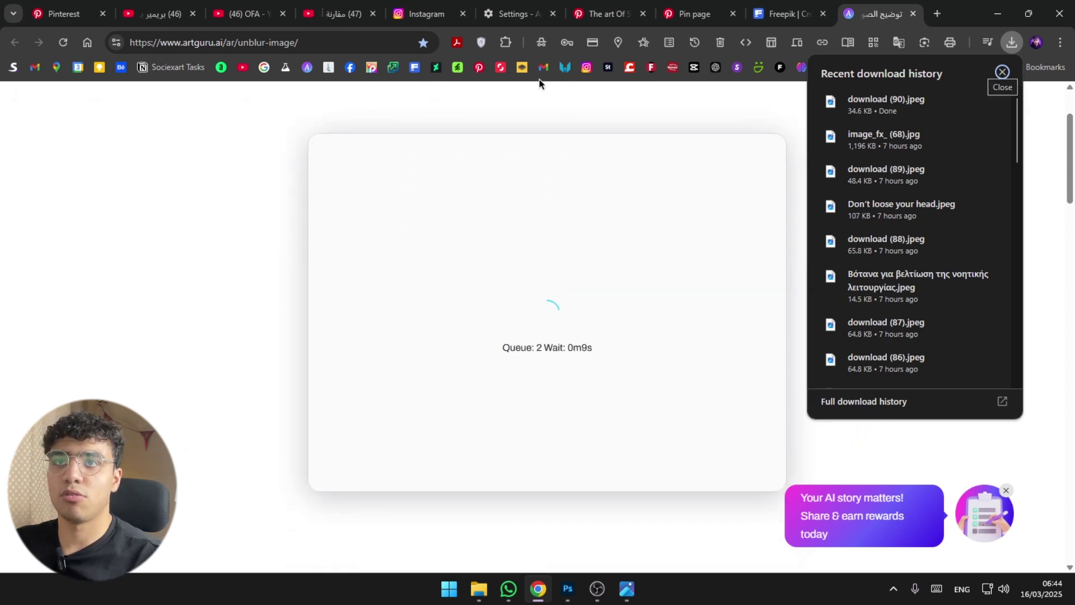
key(ctrl+Page_Up)
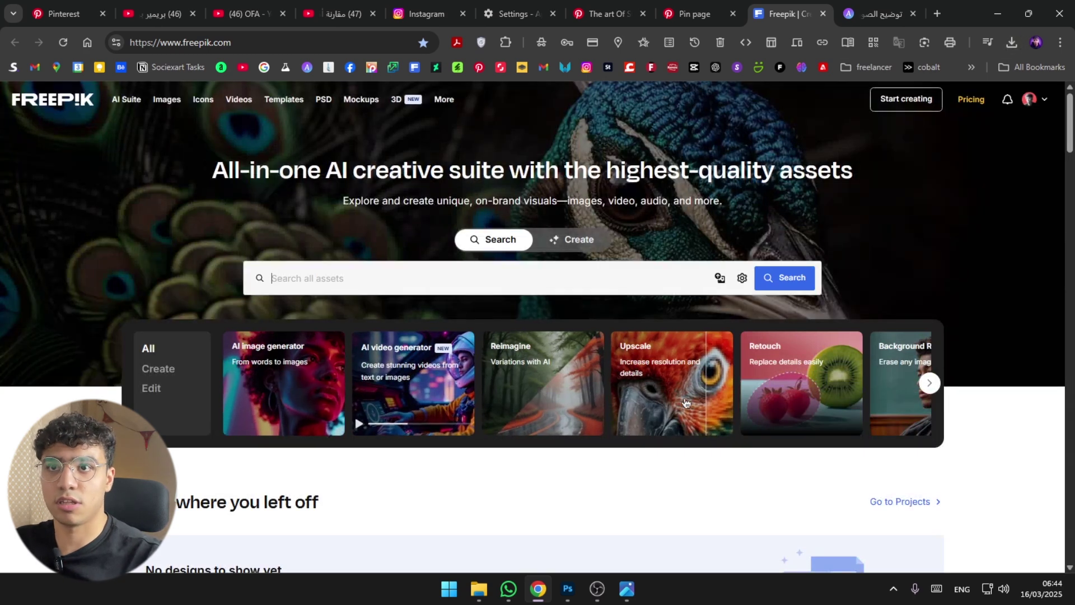
click(676, 396)
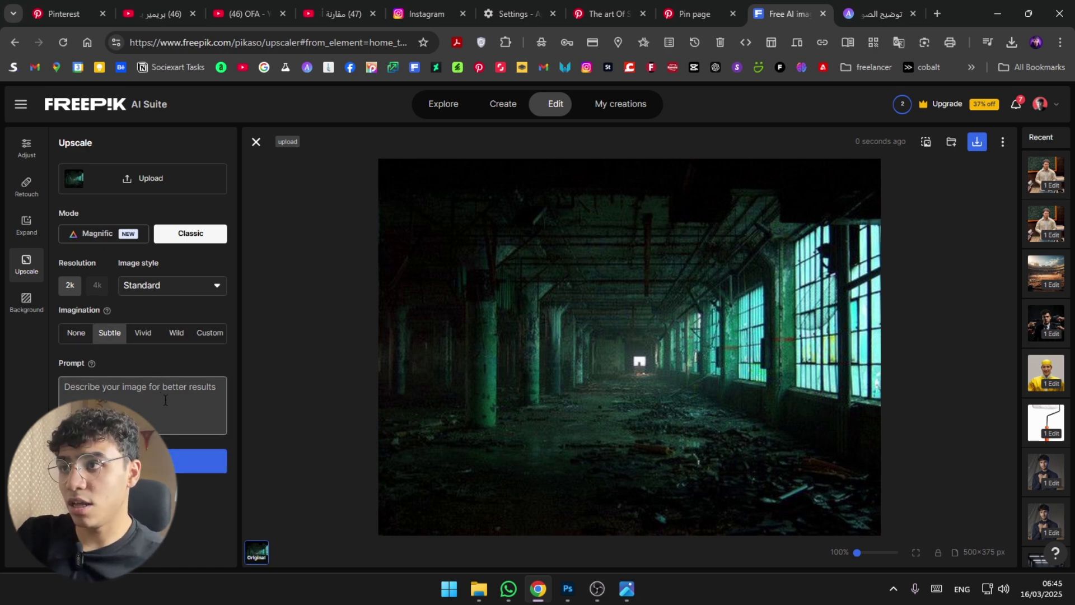
Upscale the factory image in Classic mode with Custom imagination, creativity 35 and resemblance 54, and open the result.
click(176, 334)
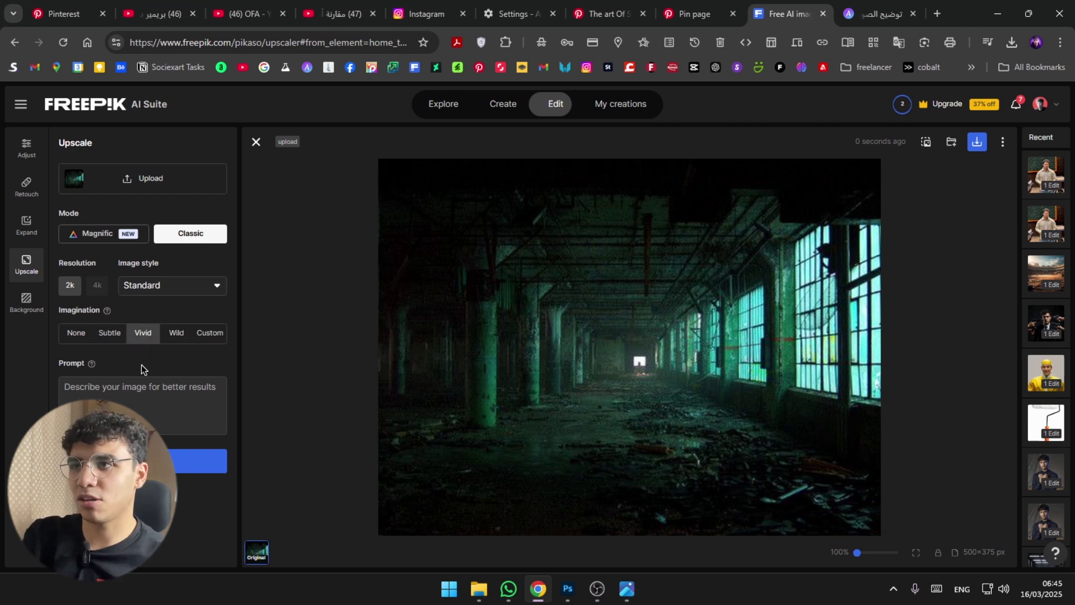
click(110, 333)
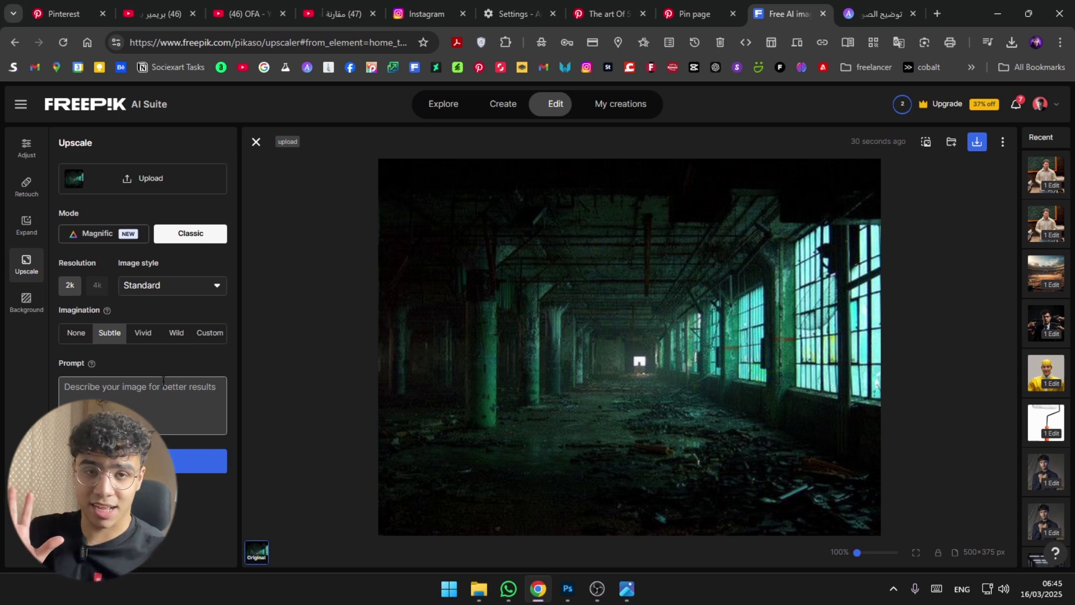
click(211, 336)
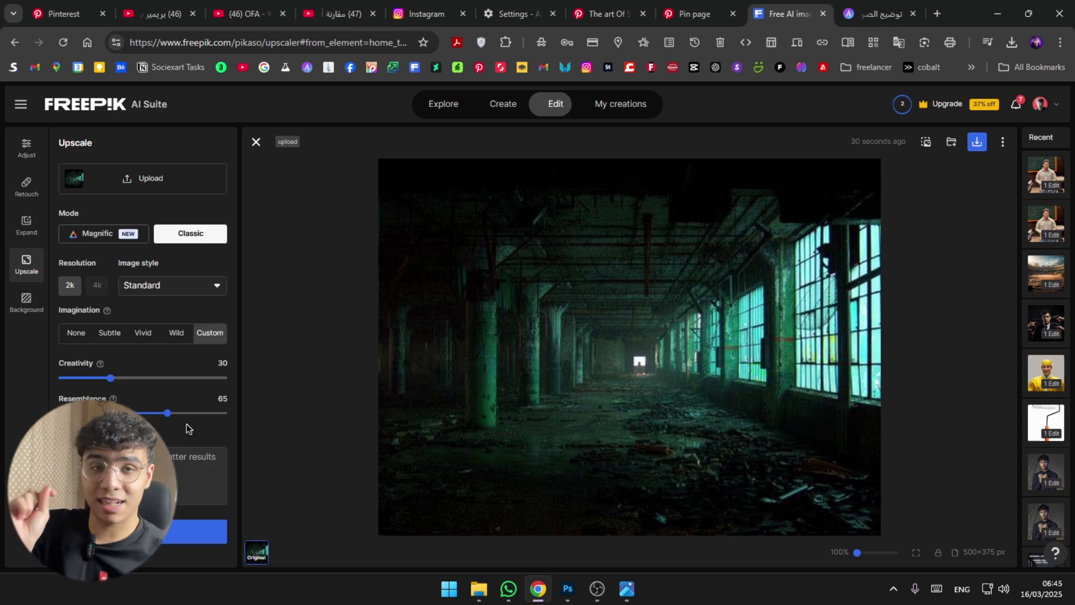
drag(110, 378, 117, 378)
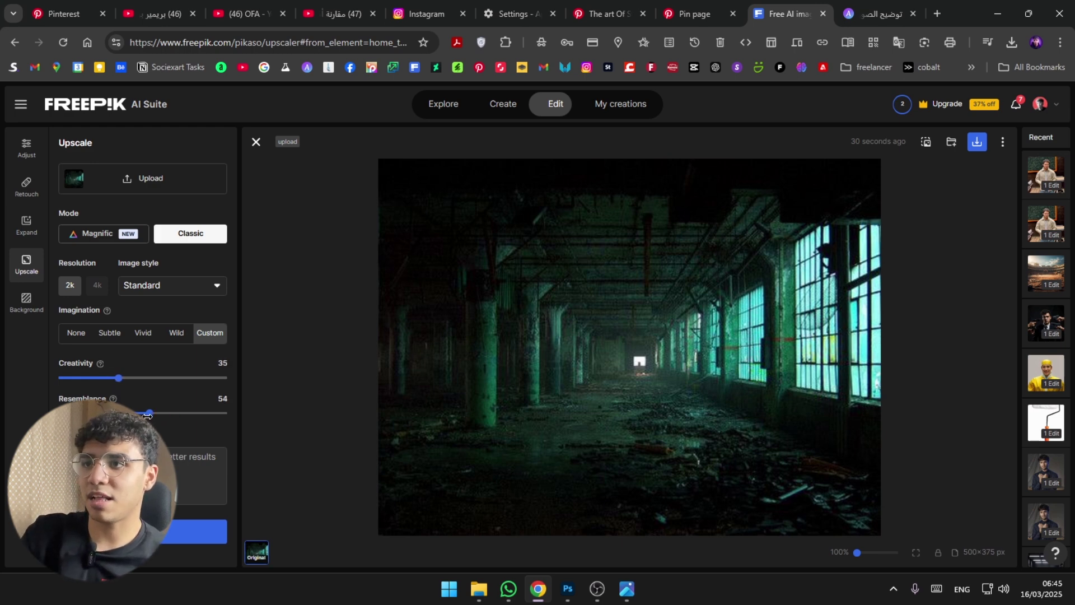
drag(147, 415, 154, 412)
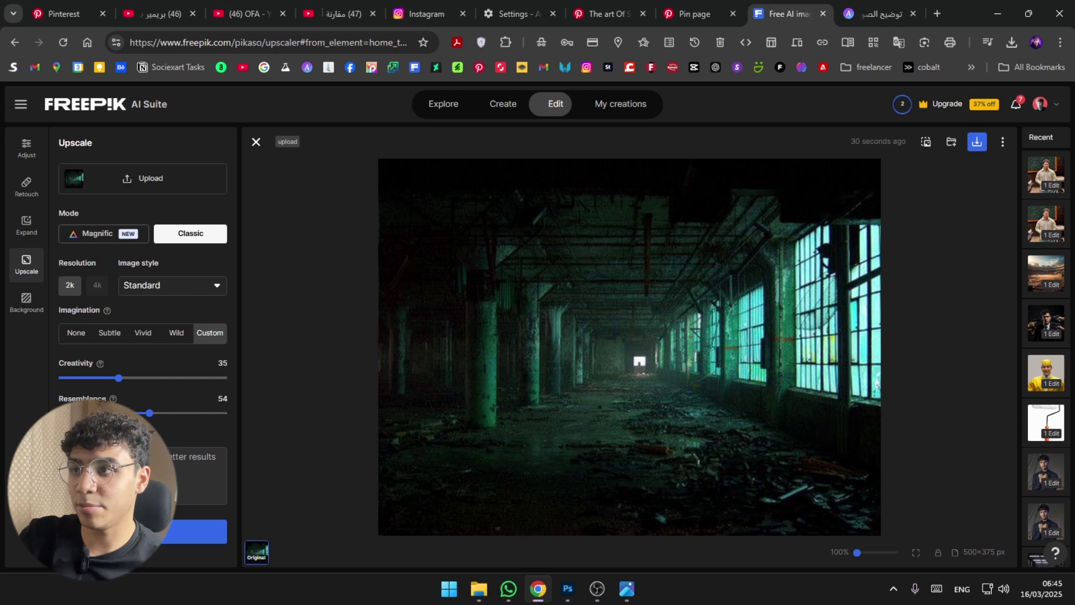
click(220, 531)
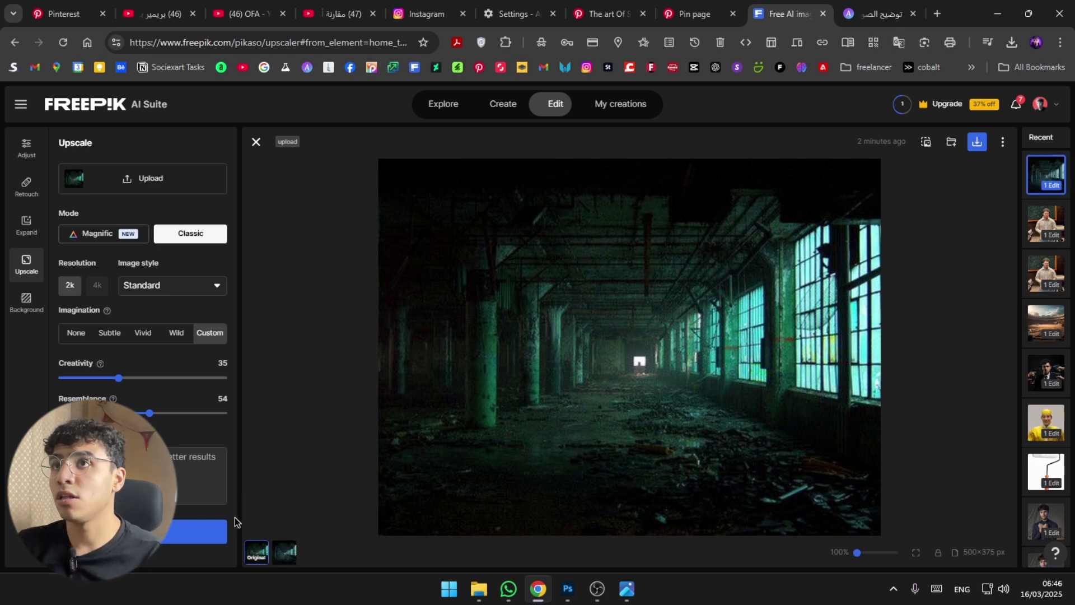
click(290, 556)
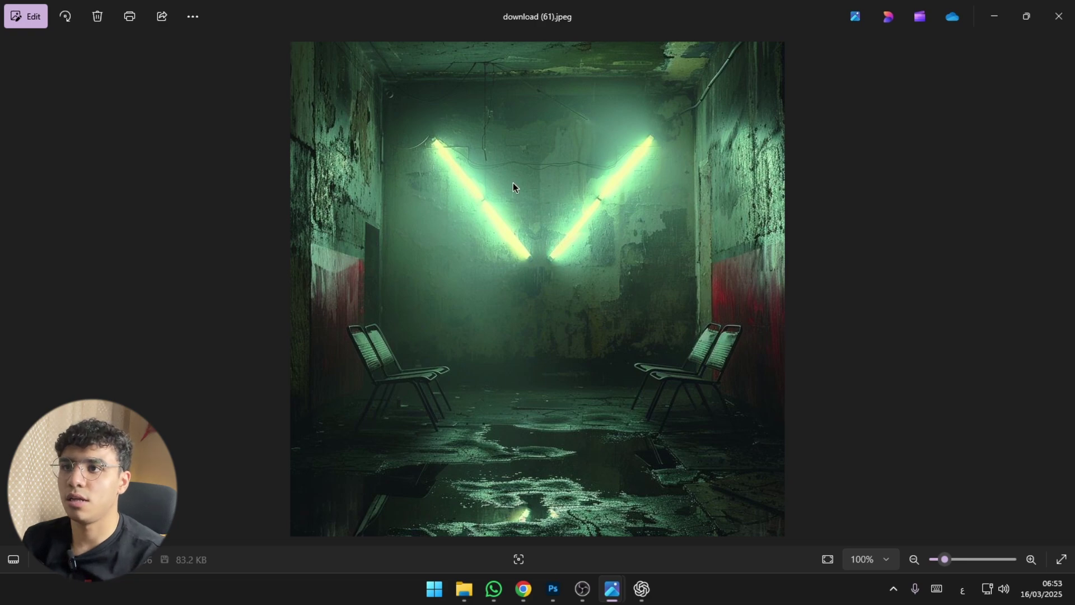
Close download (61).jpeg, return to Photoshop and toggle the Generative Fill copy 2 layer to compare the sharp and blurred backgrounds.
key(alt+F4)
key(alt+Tab)
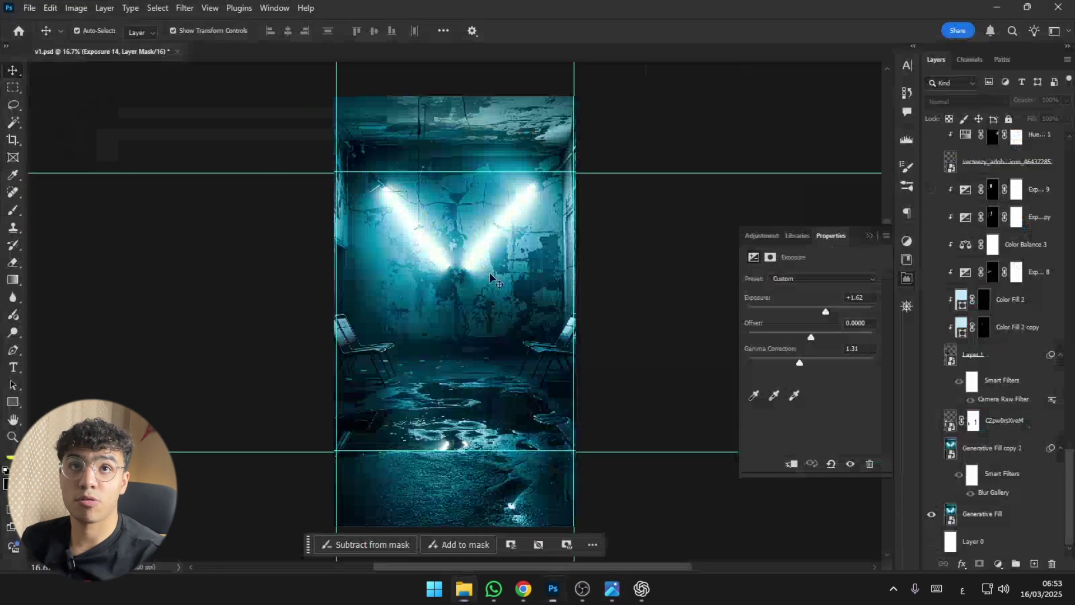
click(932, 450)
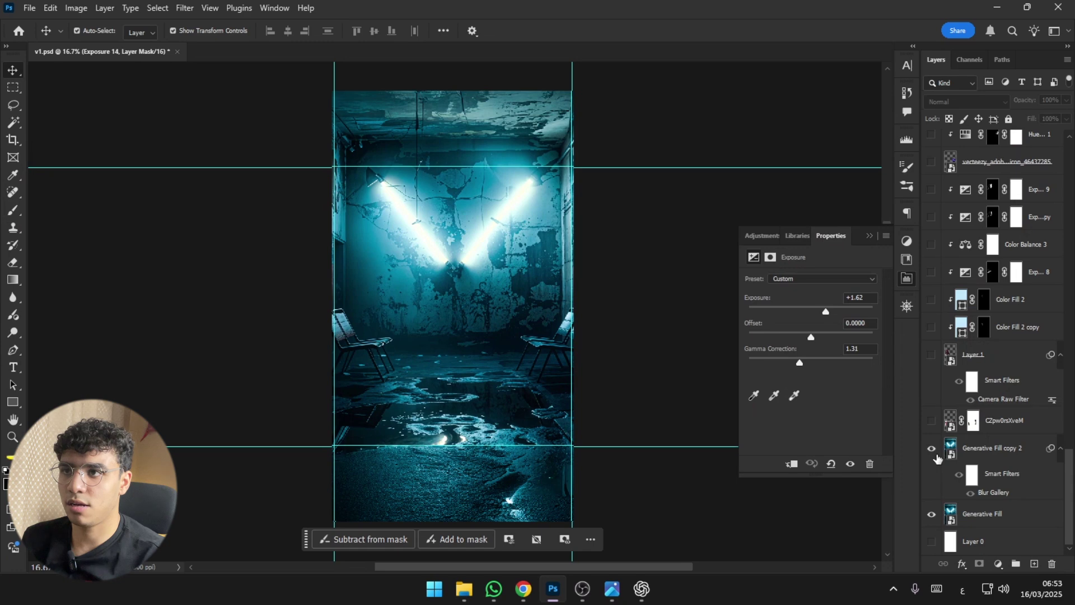
click(937, 457)
click(932, 450)
click(932, 451)
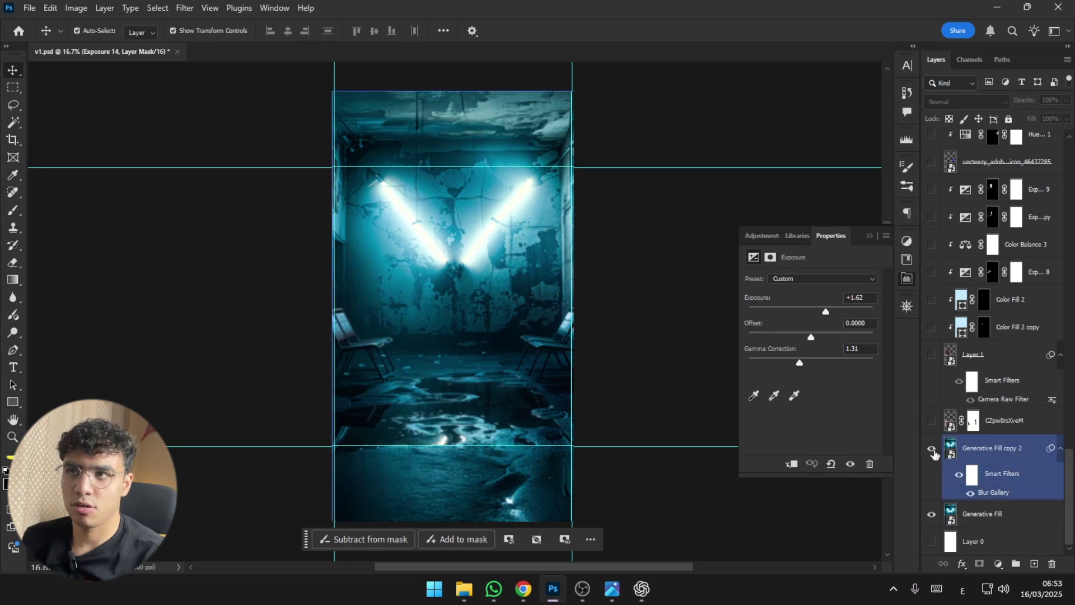
Apply a 15 px Field Blur to the Generative Fill layer, pinned where the two light tubes meet.
click(986, 514)
click(184, 8)
mouse_move(195, 169)
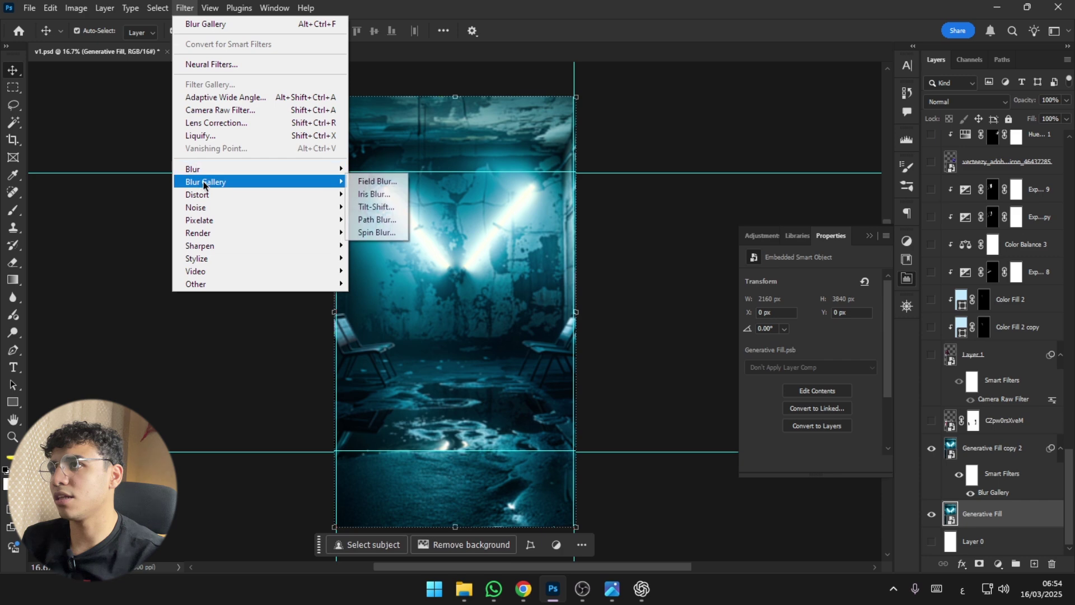
click(361, 182)
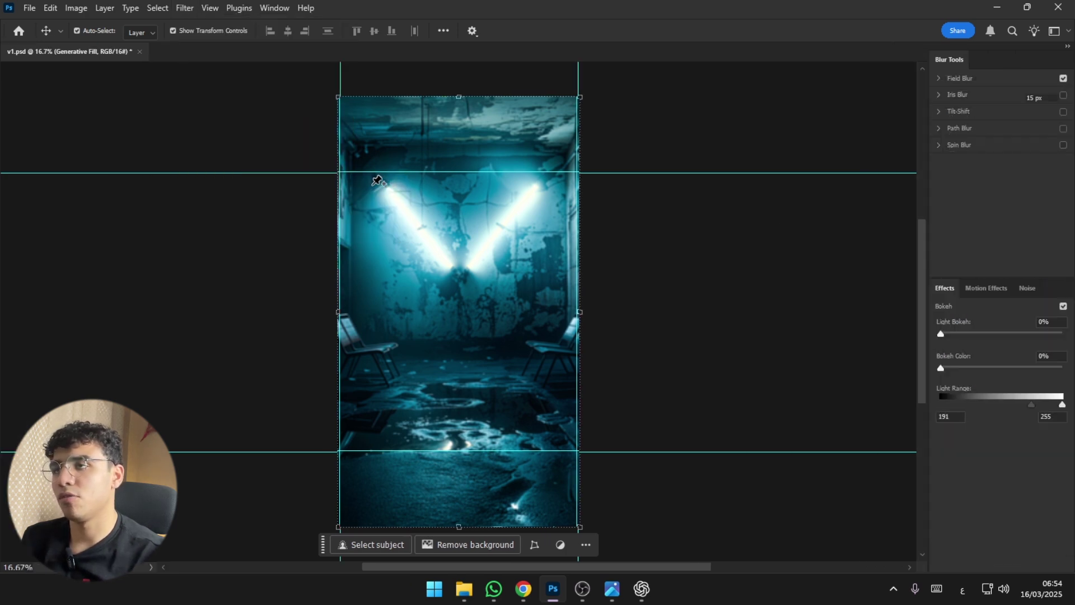
drag(458, 311, 454, 276)
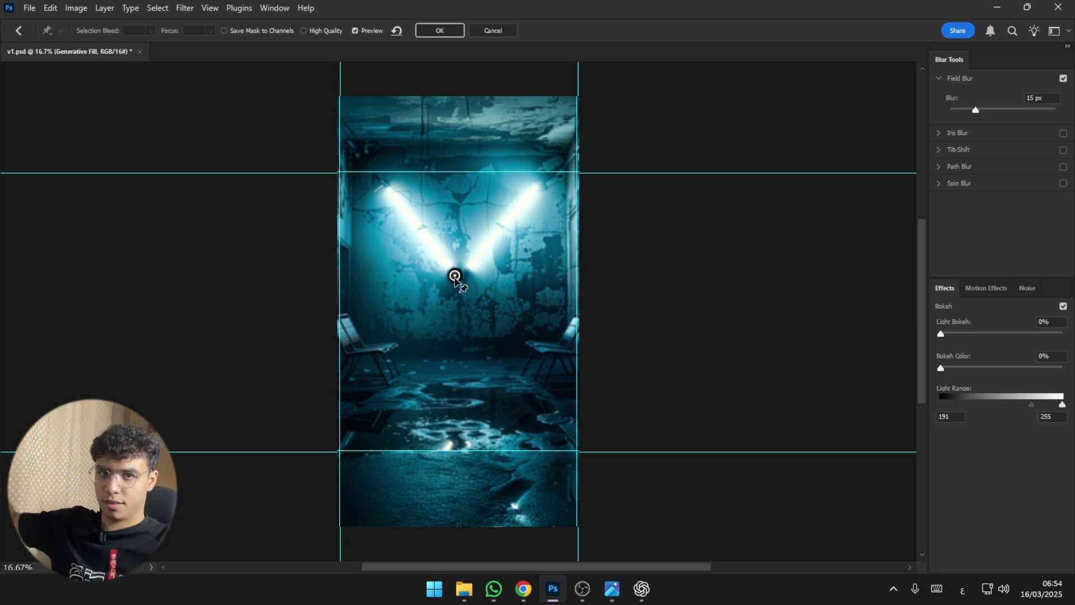
click(439, 32)
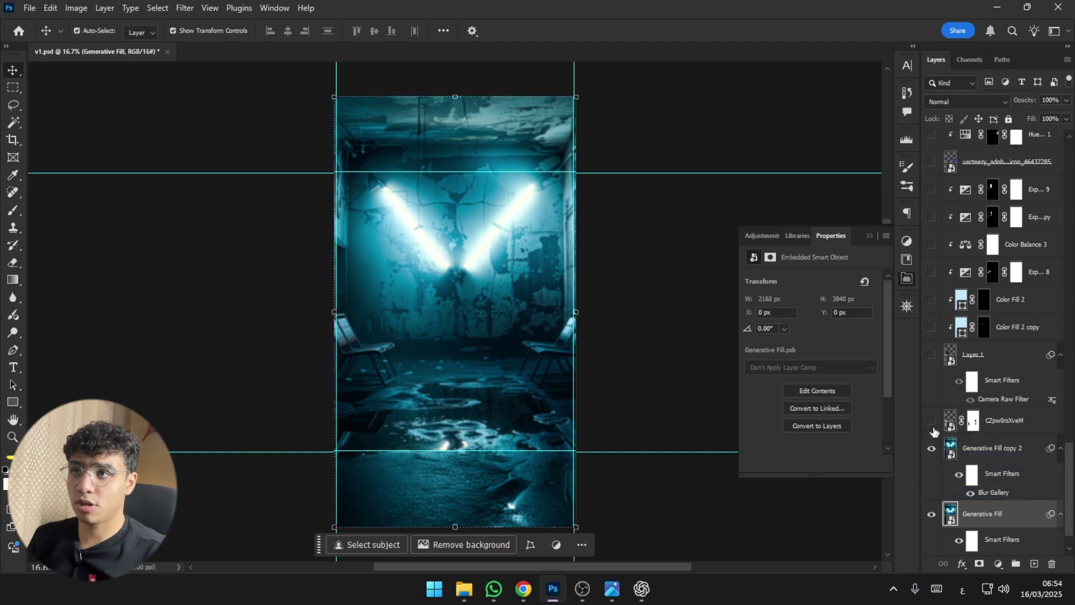
Briefly preview the FREE stamp layer, and show the horse character on Layer 1.
click(932, 424)
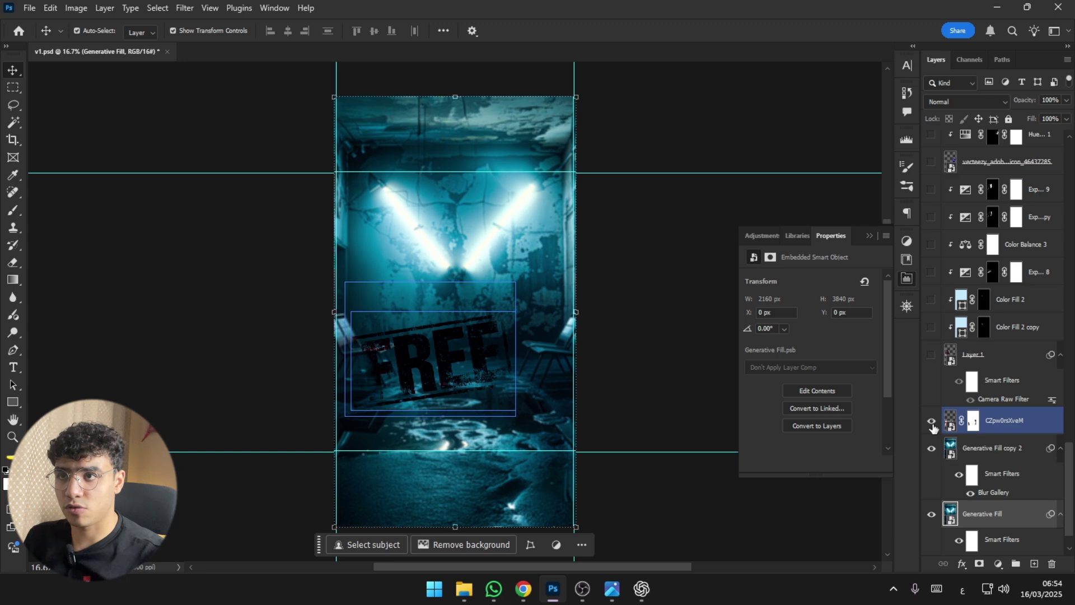
click(932, 424)
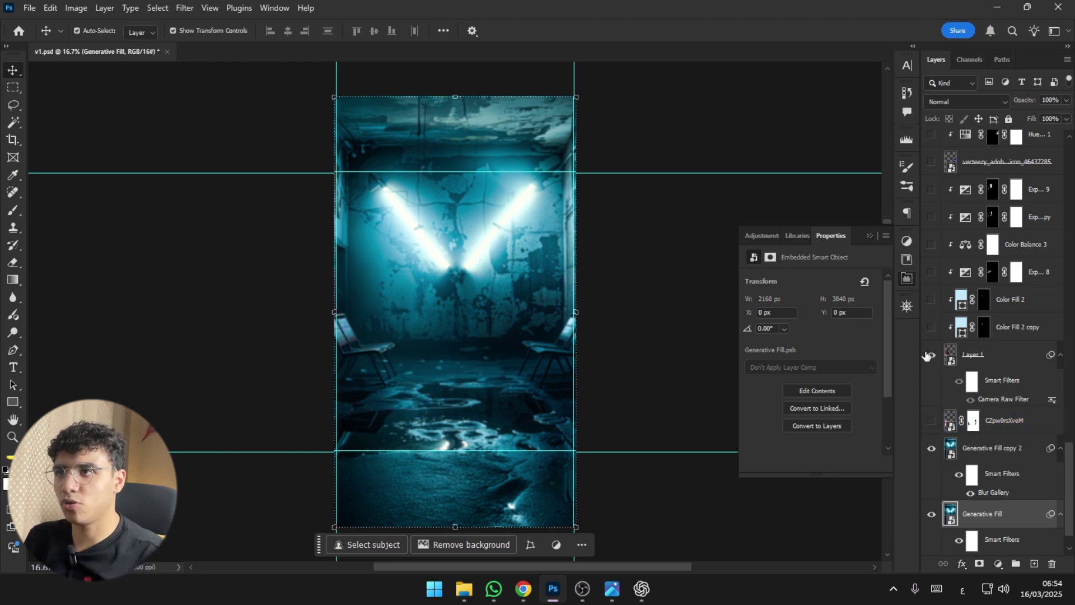
click(932, 355)
scroll(362, 271, up, 1)
scroll(363, 271, up, 3)
scroll(507, 372, right, 3)
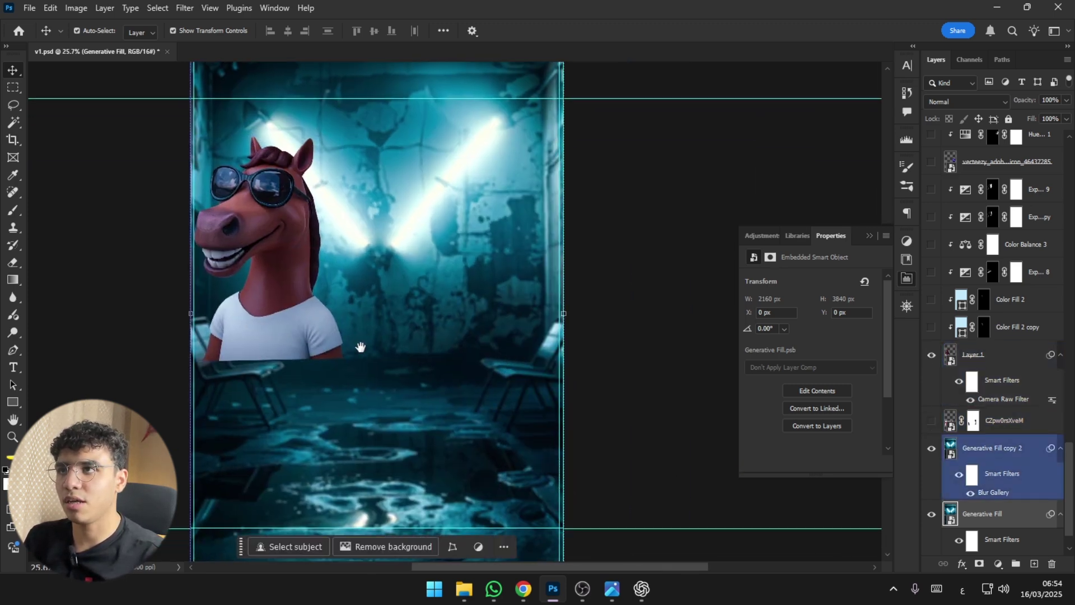
Toggle Layer 1's smart filters off and on to compare the horse, and reopen its Camera Raw Filter.
click(958, 383)
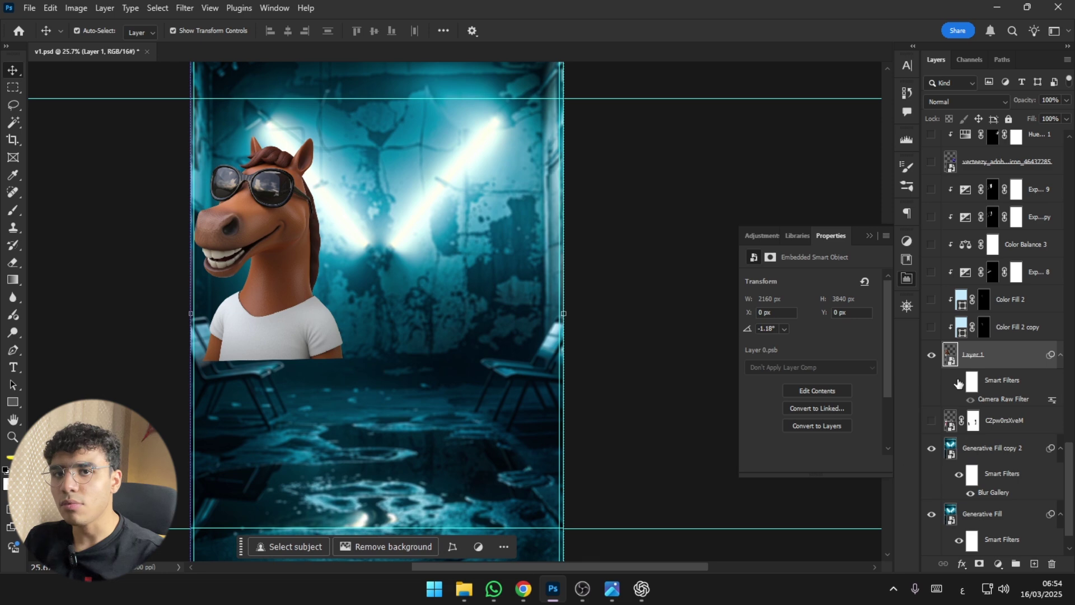
click(958, 381)
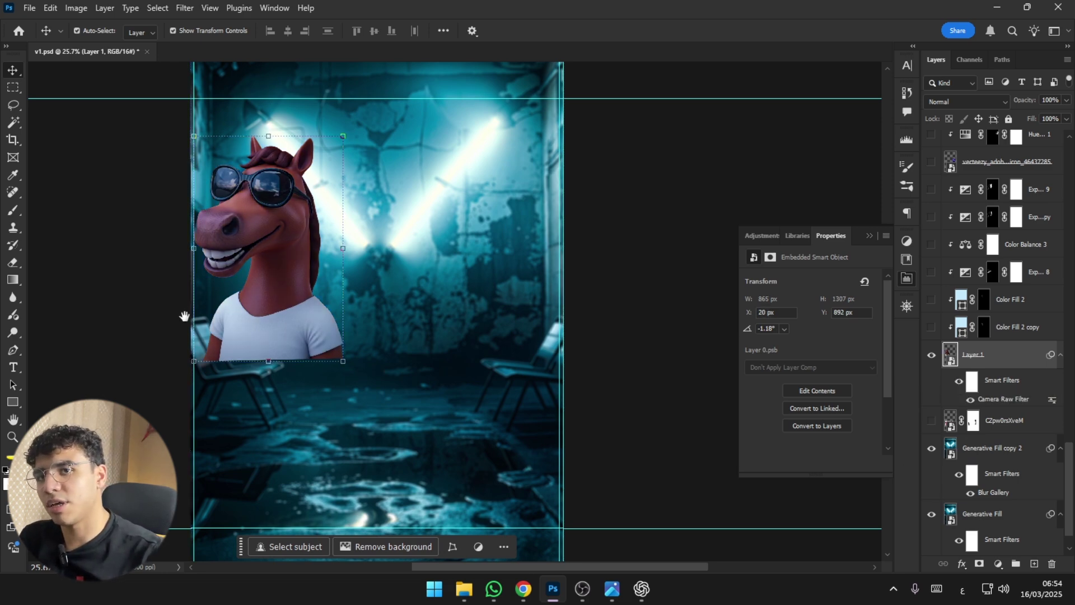
drag(185, 311, 240, 360)
drag(571, 362, 594, 374)
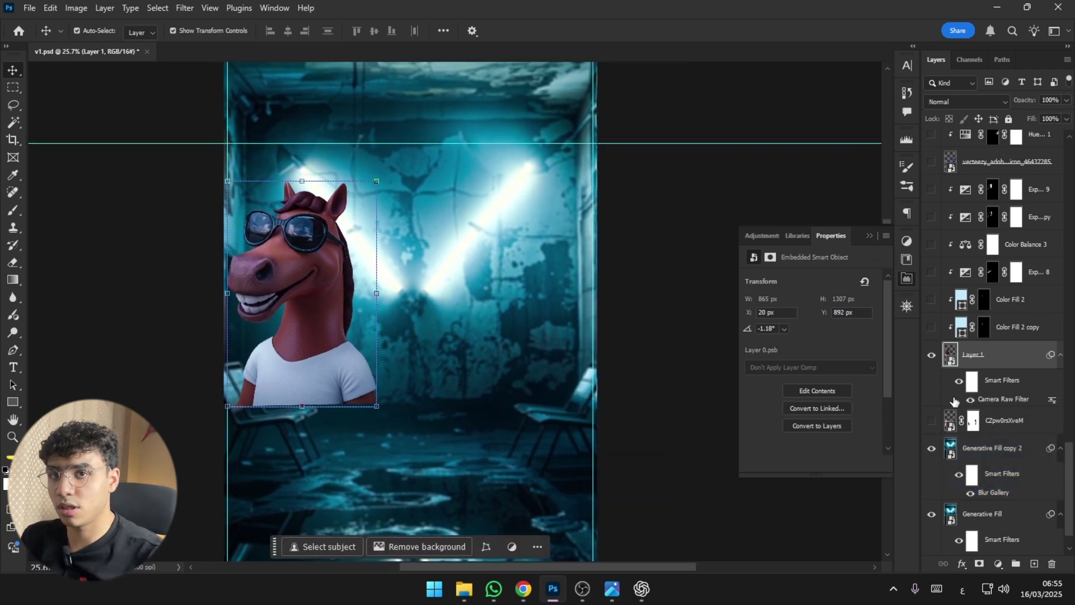
drag(473, 367, 511, 377)
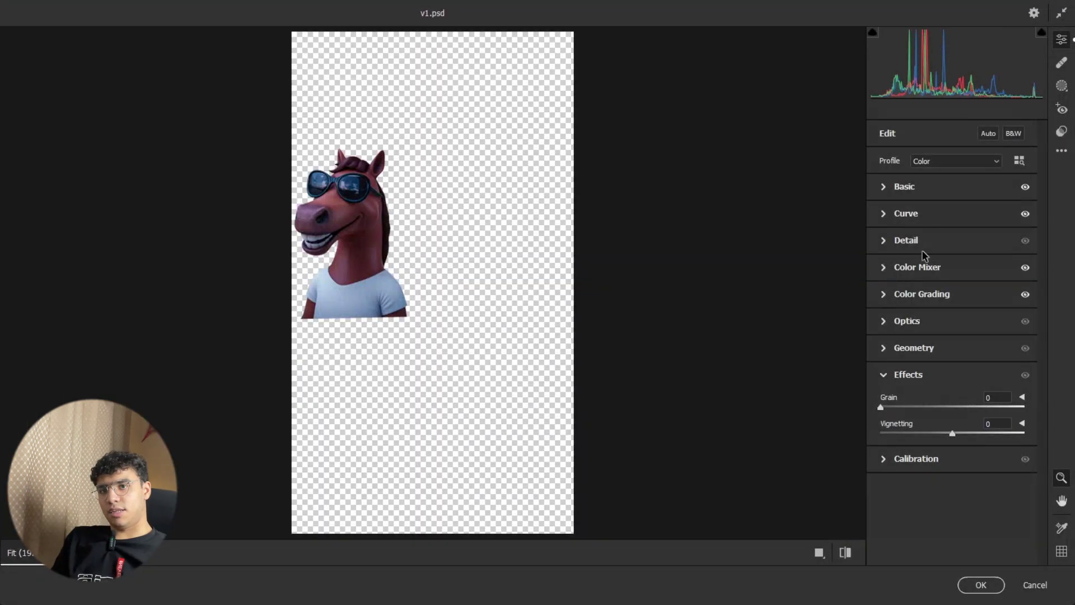
Set the horse's white balance to temperature -20 and tint +13 in the Basic adjustments.
click(901, 184)
drag(932, 238, 956, 263)
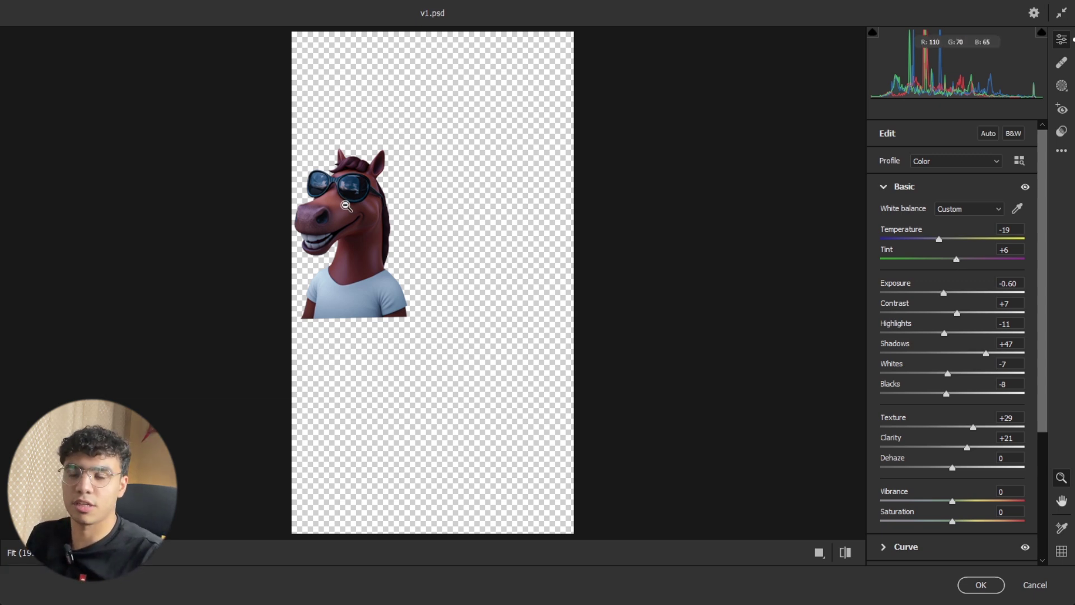
click(346, 206)
click(377, 280)
drag(956, 259, 938, 240)
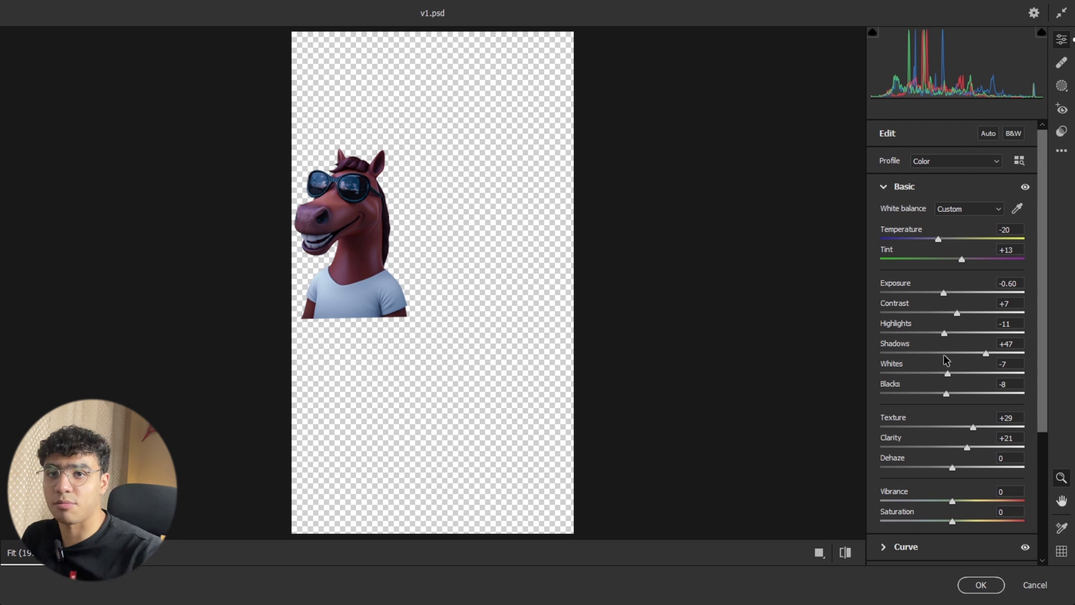
Try Texture and Clarity at +100 on the horse, and inspect its face up close.
scroll(948, 336, down, 2)
scroll(950, 336, down, 2)
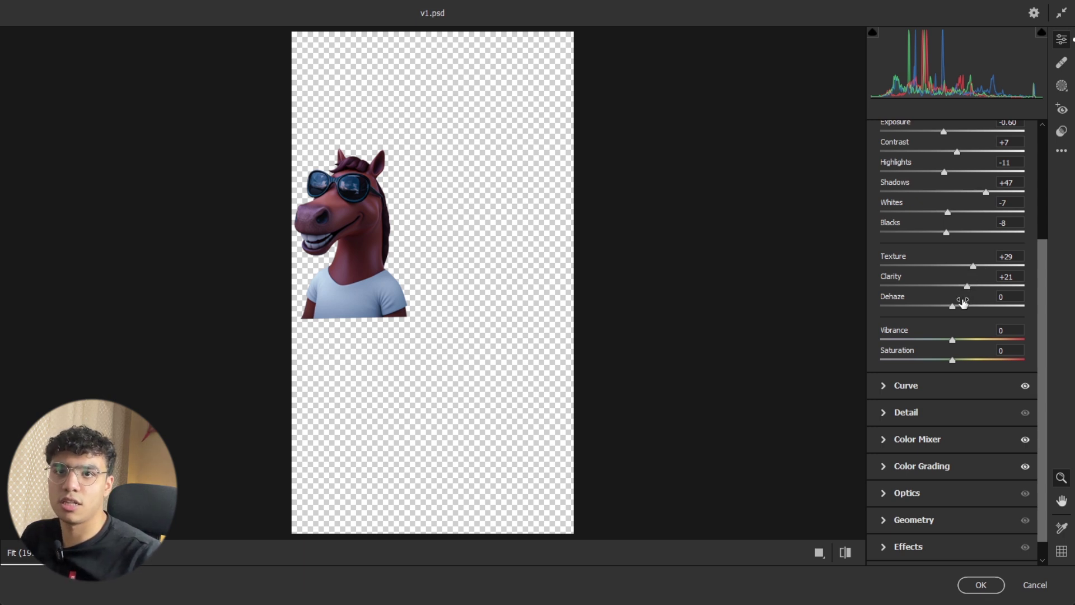
scroll(962, 301, down, 1)
drag(967, 264, 1072, 247)
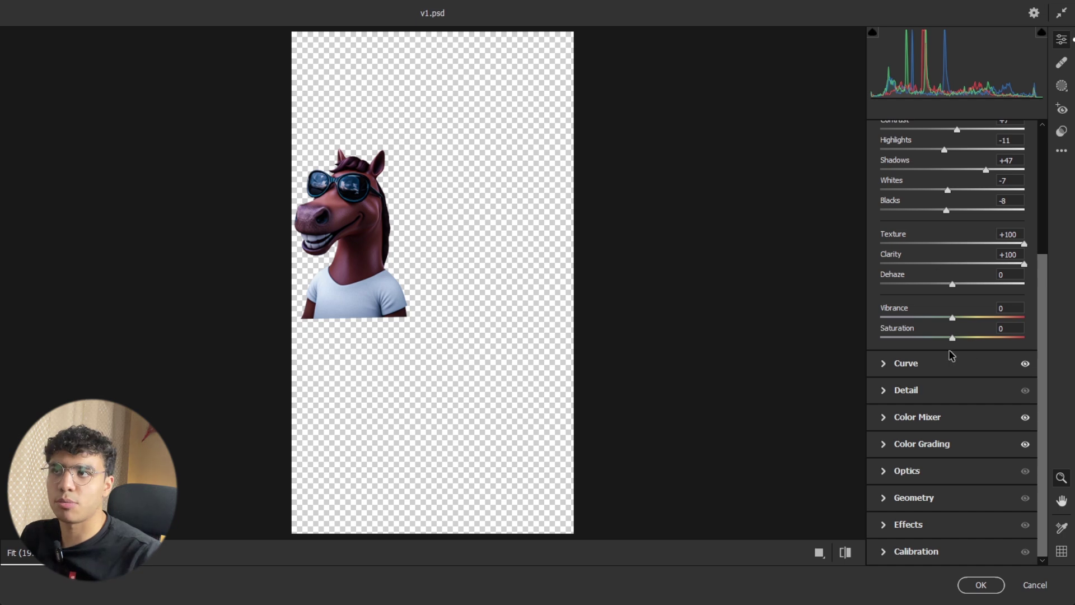
click(318, 215)
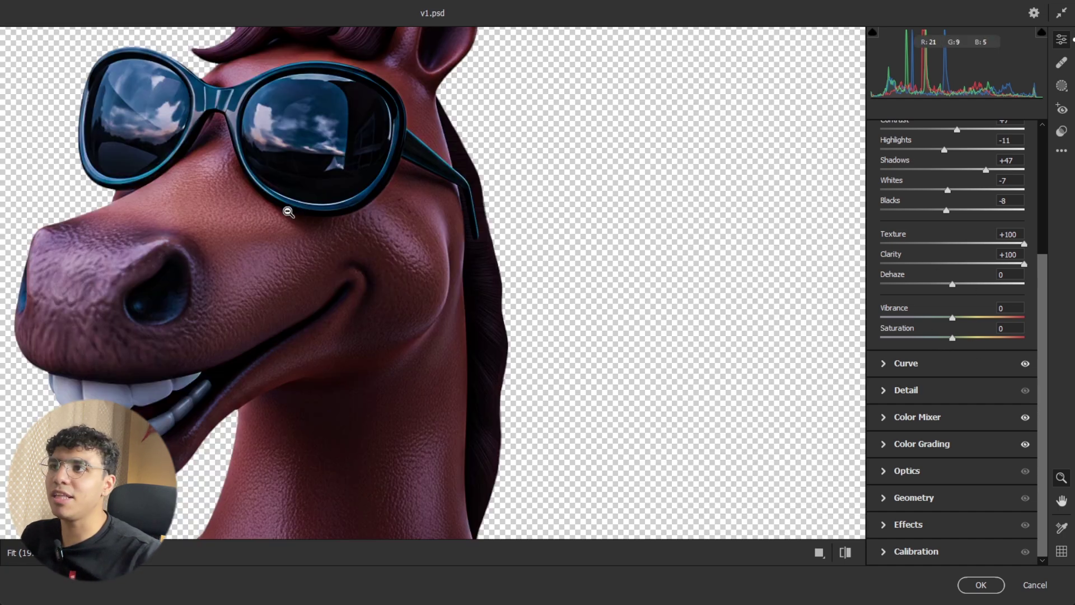
alt+click(288, 211)
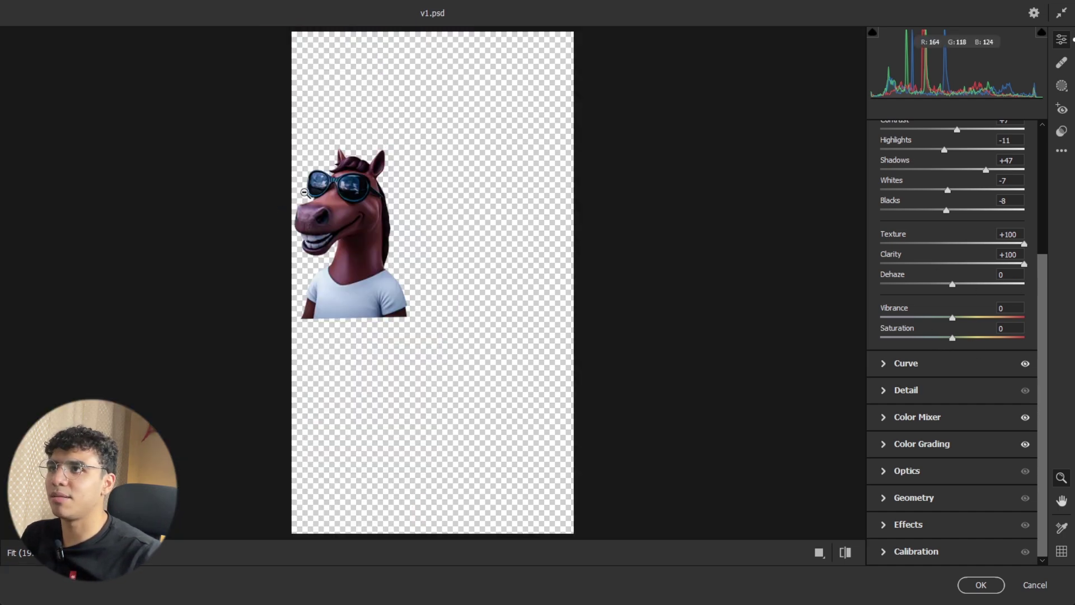
click(306, 193)
alt+click(297, 294)
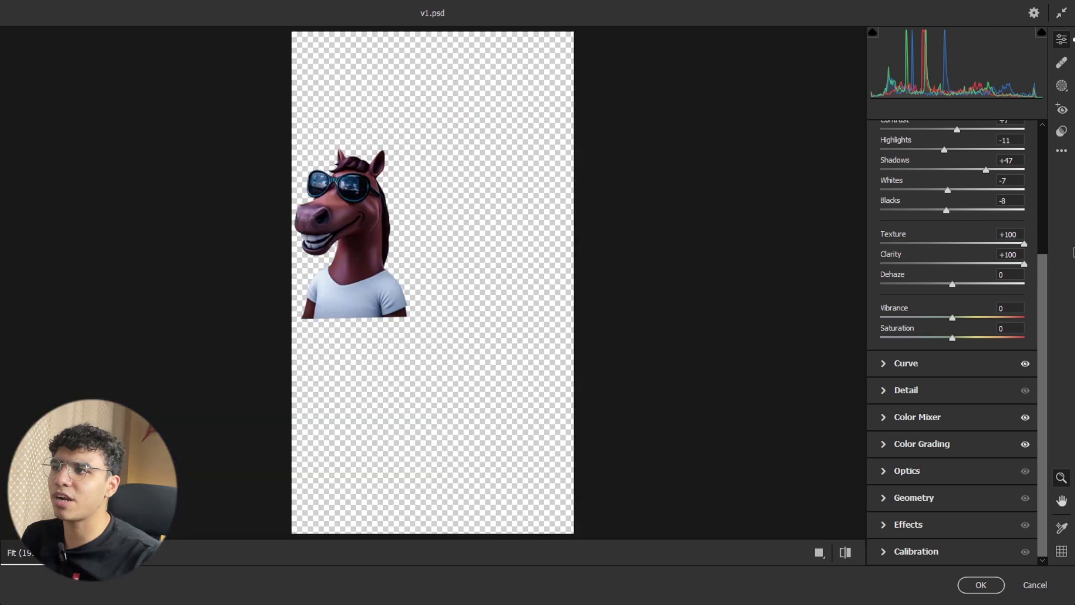
Set the horse's Texture to +35 and Clarity to +22, and check the sunglasses and skin up close.
drag(996, 268, 969, 265)
click(983, 244)
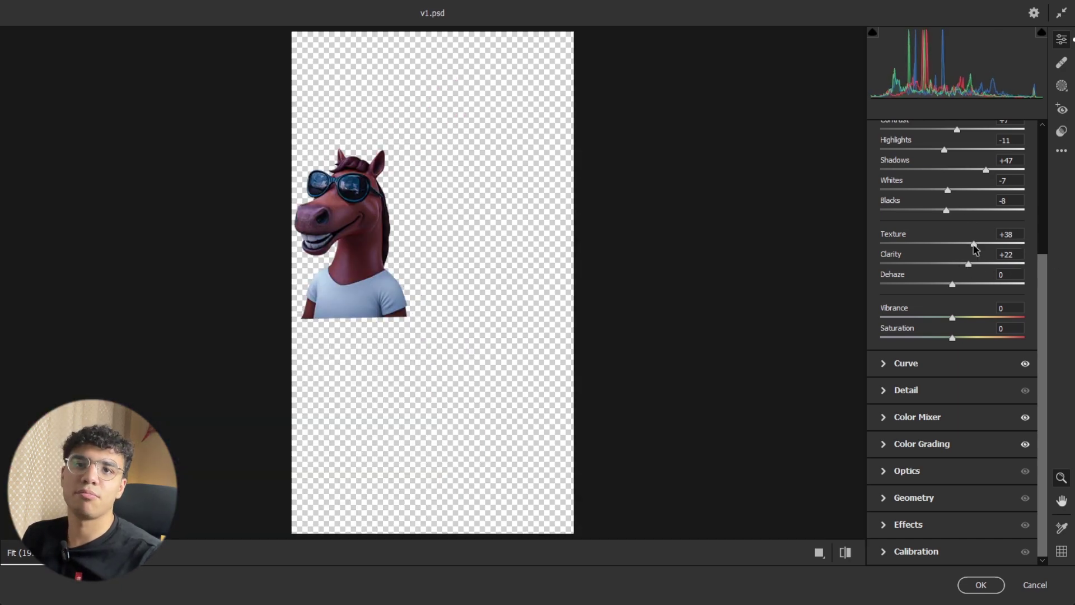
click(977, 245)
click(339, 186)
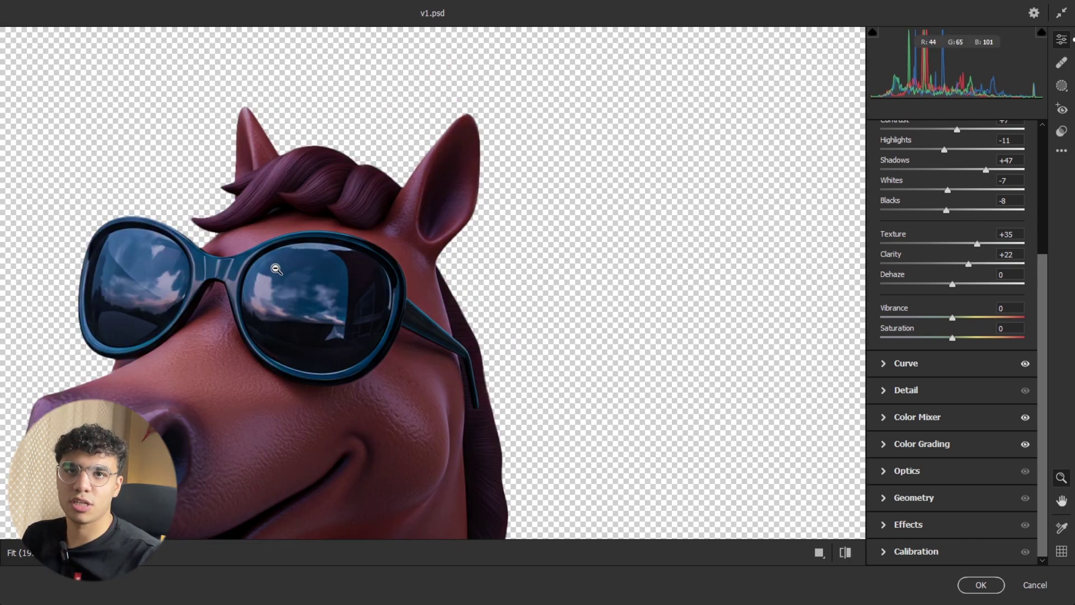
alt+click(281, 265)
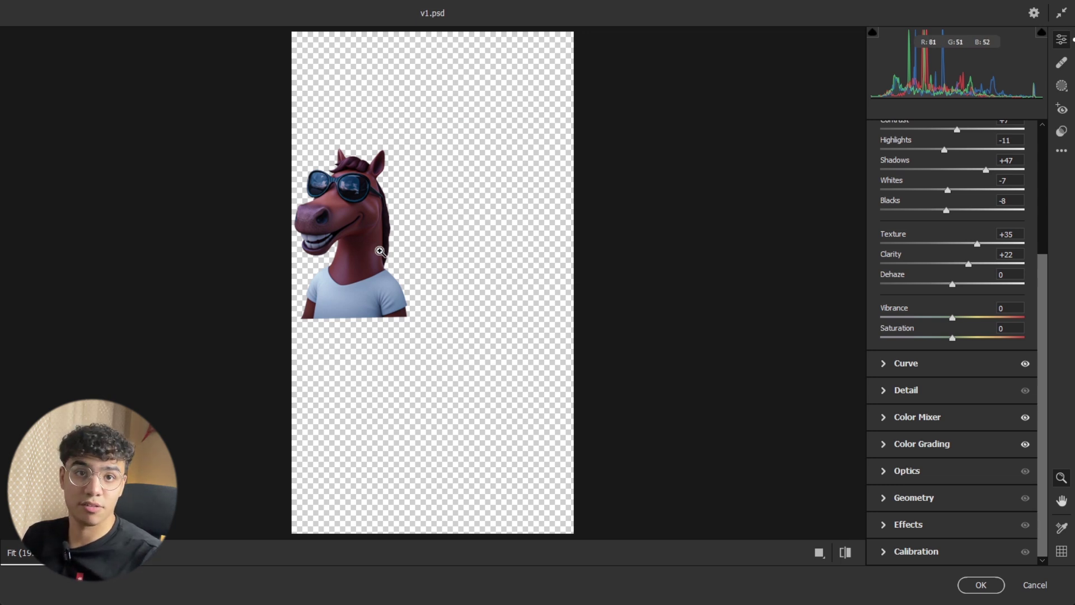
Fine-tune the midpoints of the red and blue channel curves for the horse.
click(896, 364)
click(944, 236)
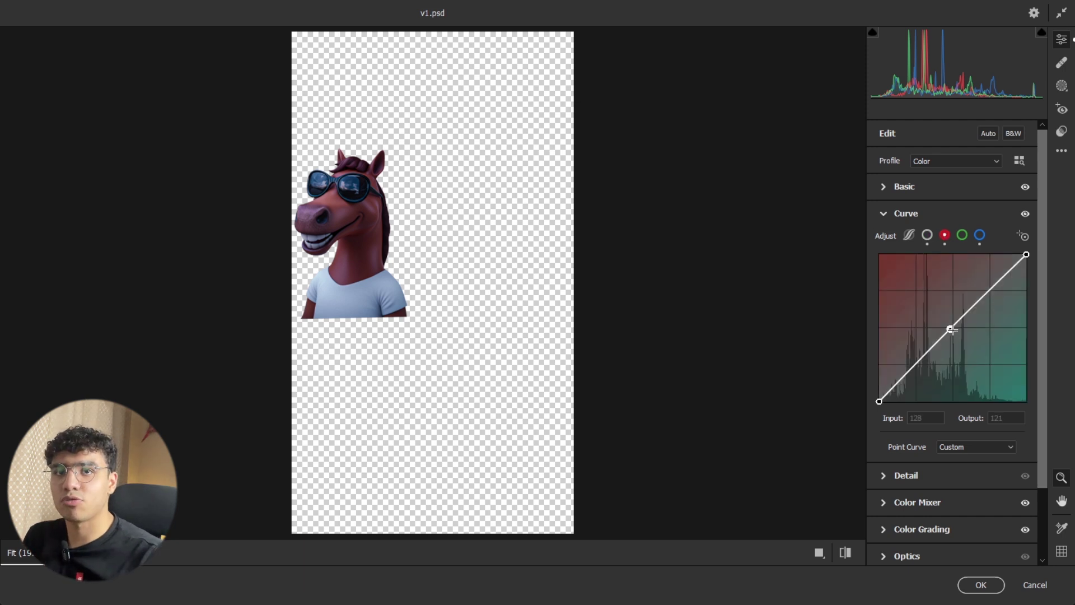
click(952, 329)
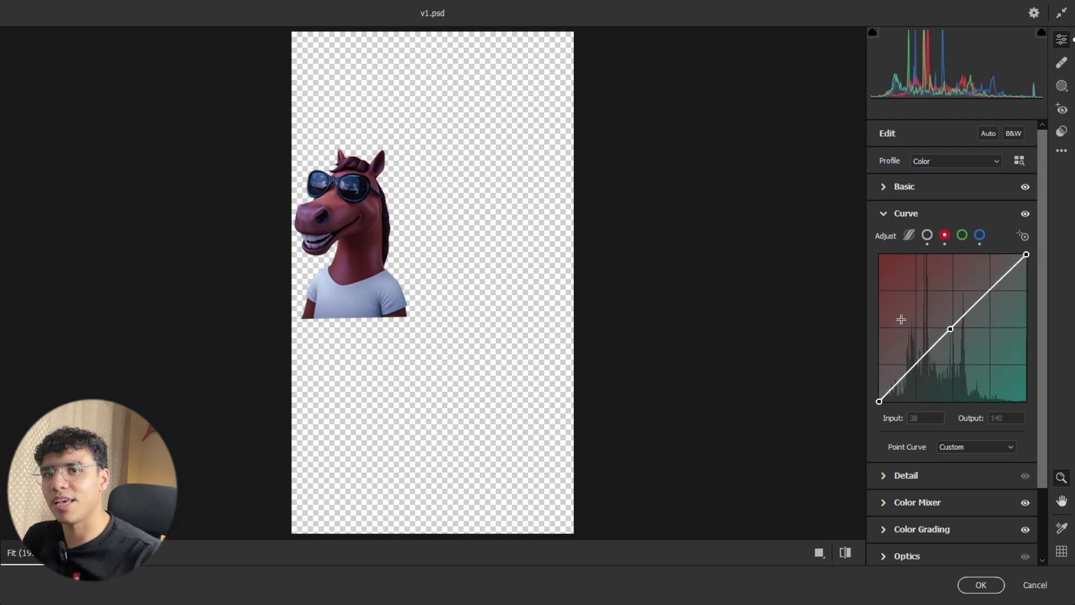
click(979, 236)
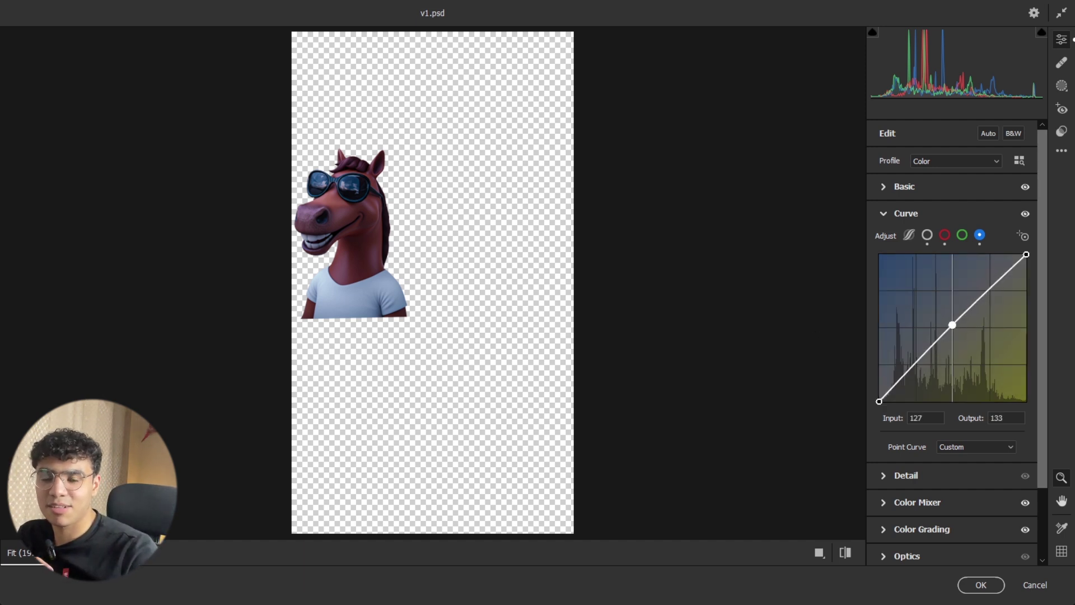
drag(953, 321, 951, 322)
Examine the Sharpening control in the Detail adjustments and the Color Mixer settings for the horse.
click(916, 479)
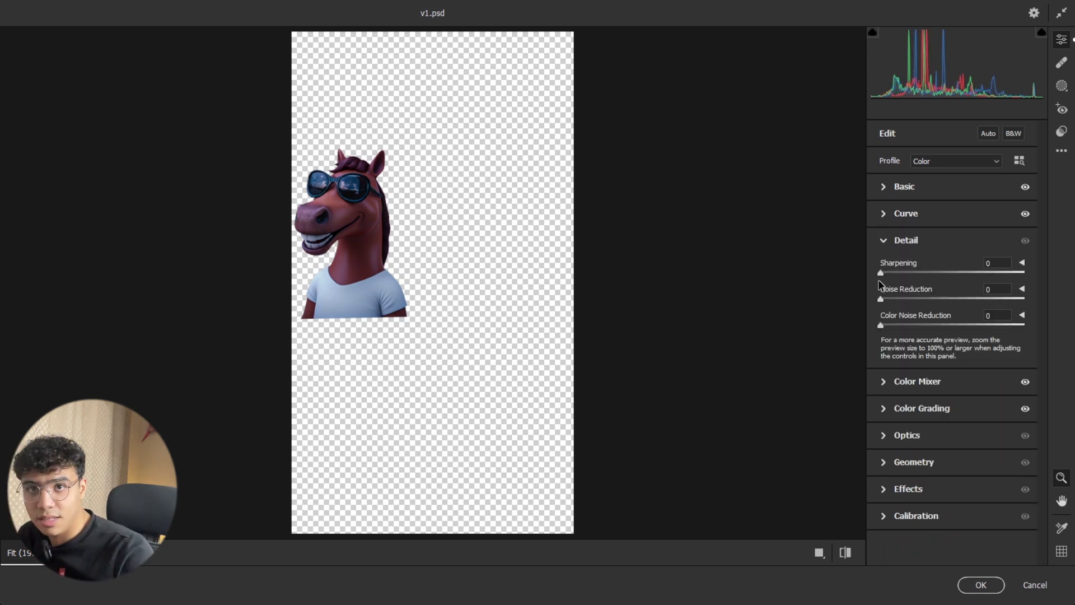
drag(880, 273, 886, 300)
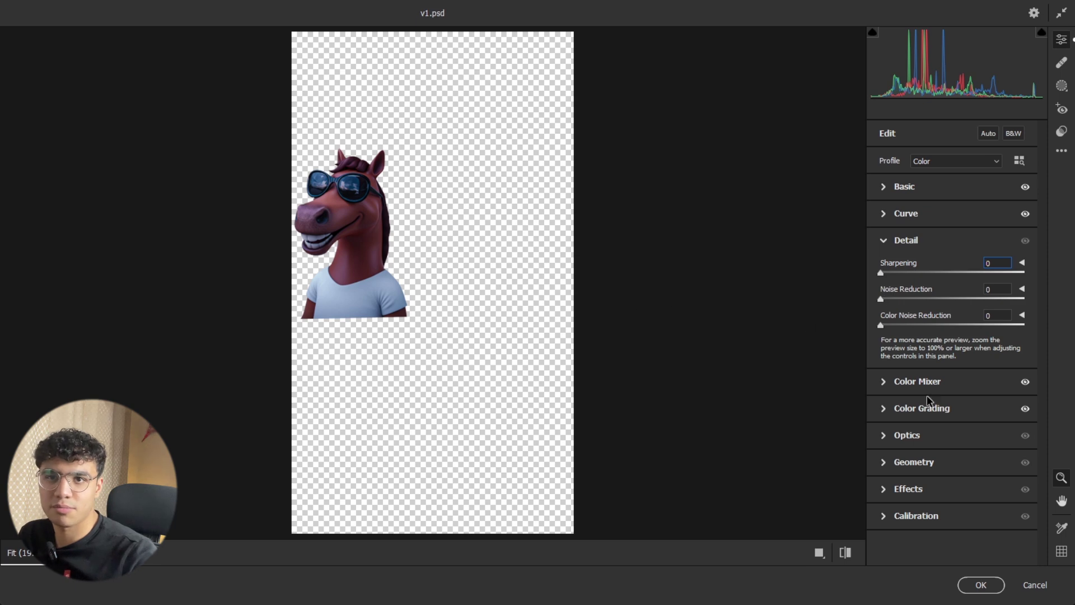
click(918, 382)
scroll(952, 448, down, 3)
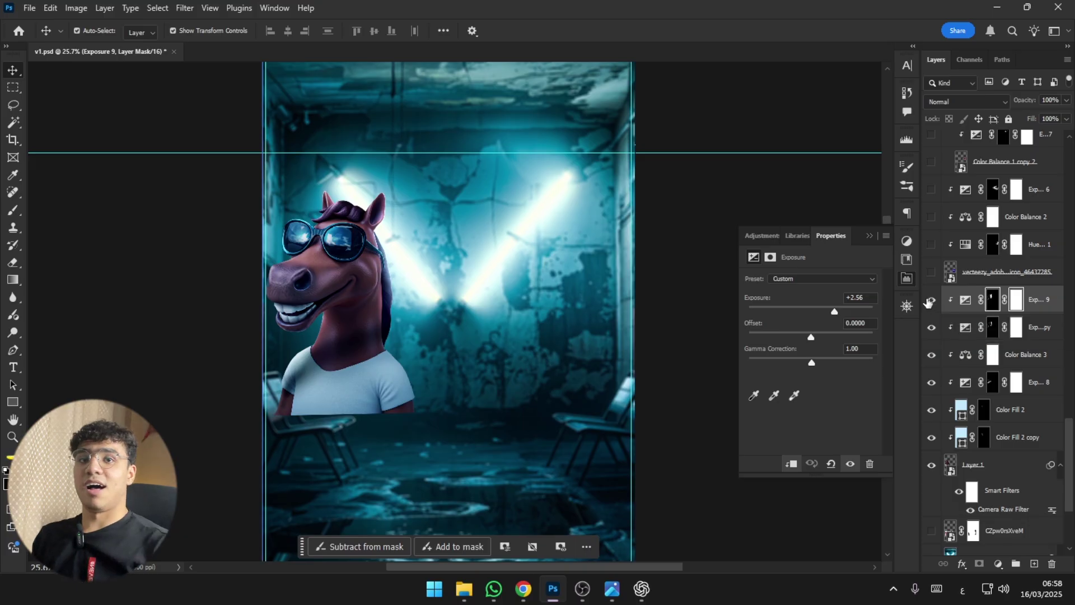
Hide the exposure and Color Balance 3 layers clipped to the horse, keeping Color Fill 2 and Color Fill 2 copy shown.
drag(931, 354, 932, 439)
click(933, 440)
click(931, 409)
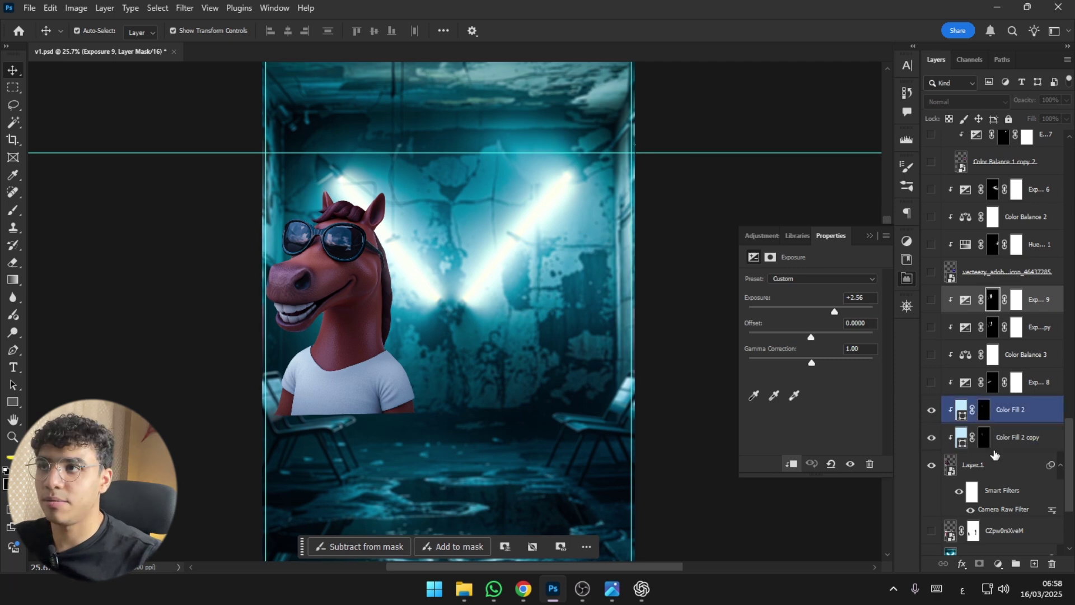
Add a Solid Color fill of #ebfefb, sampled from the light tubes, clipped to Layer 1 and blended in Screen mode.
click(986, 465)
click(998, 564)
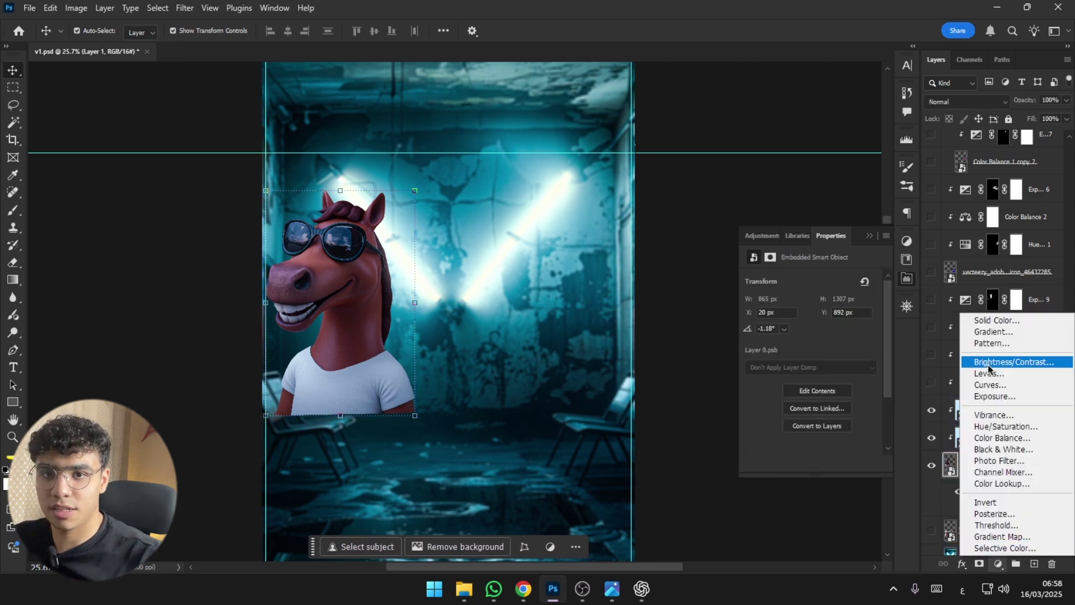
click(995, 320)
click(435, 281)
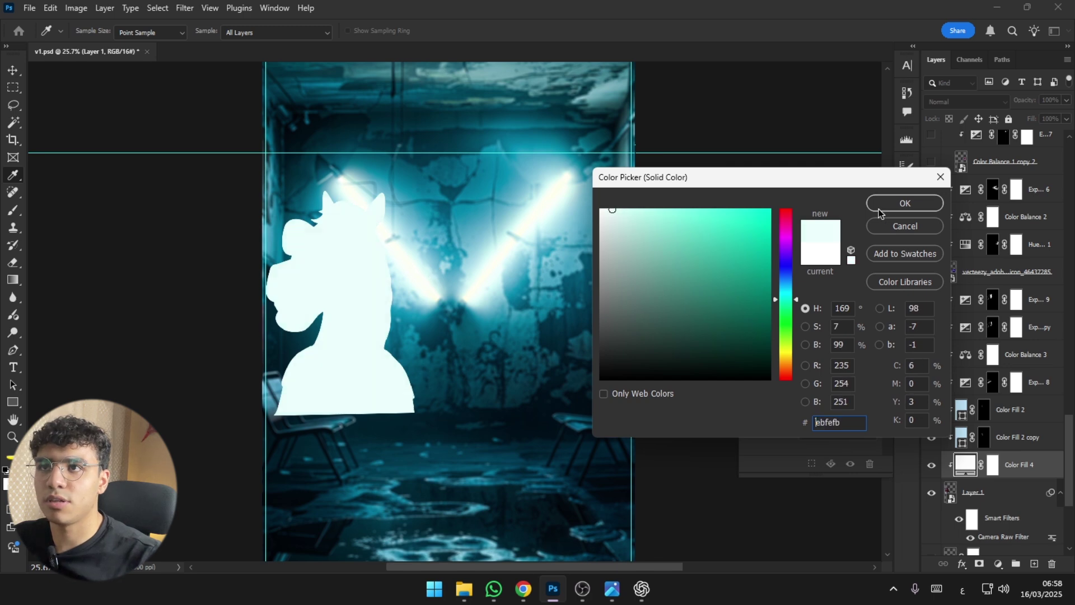
click(905, 203)
click(964, 101)
click(946, 229)
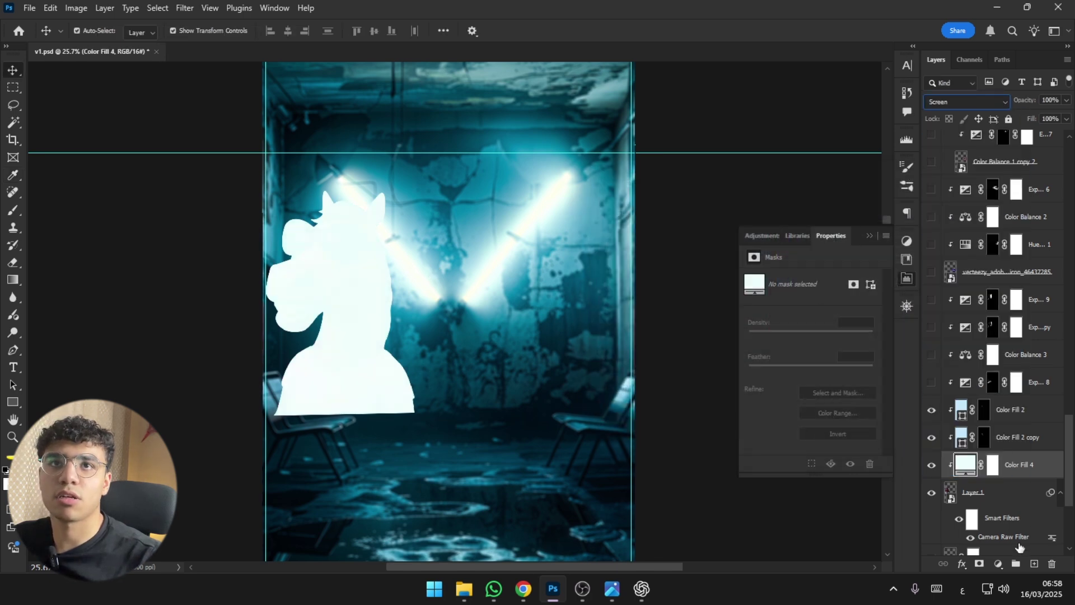
Add a black mask to Color Fill 4 and prepare a 504 px soft round brush with 0% hardness.
click(993, 465)
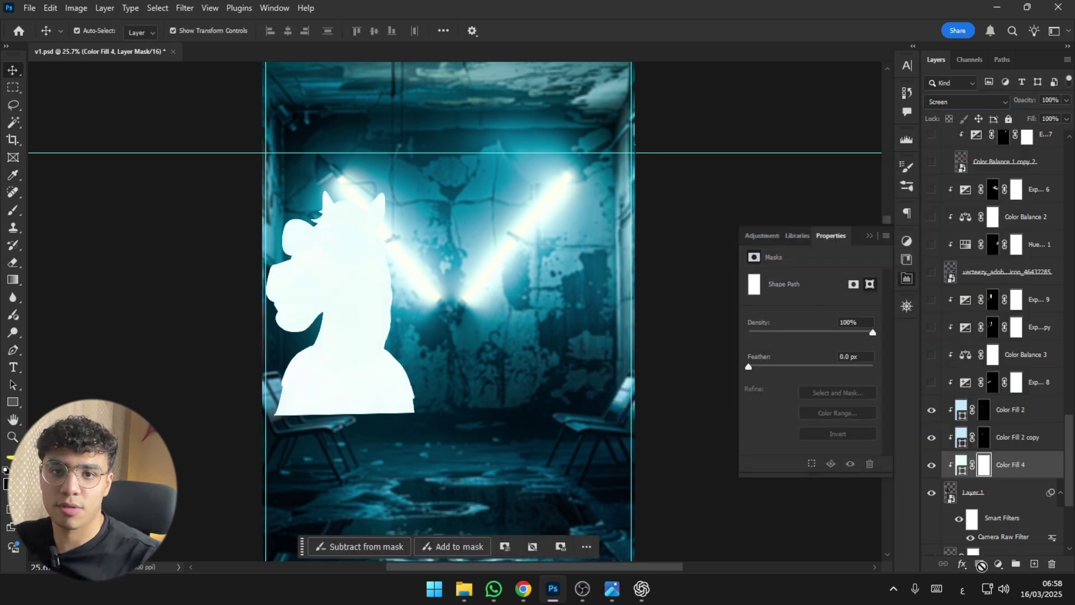
key(ctrl+i)
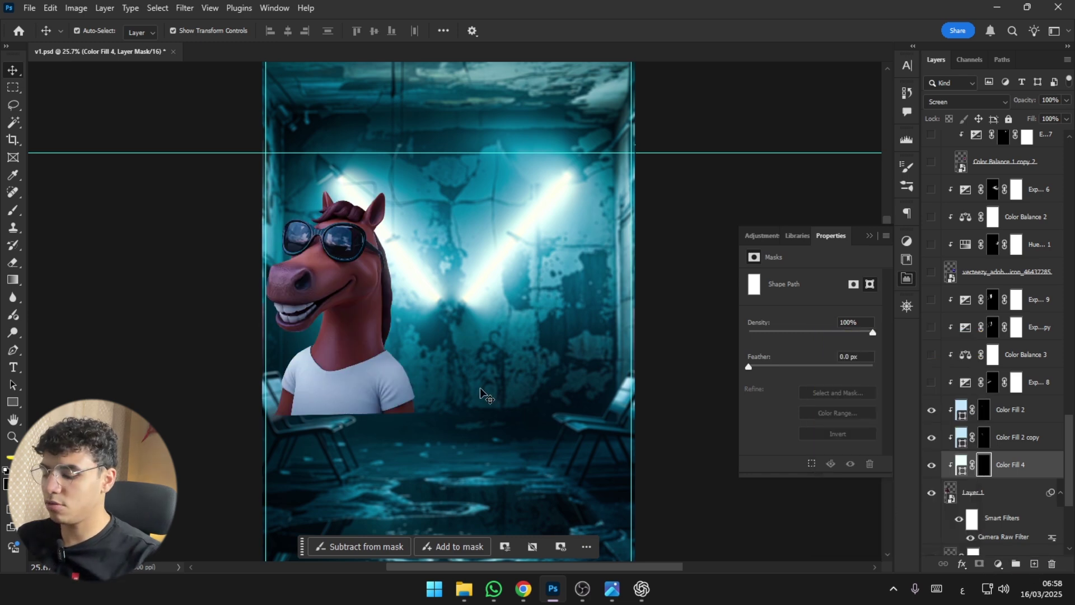
key(b)
right_click(456, 211)
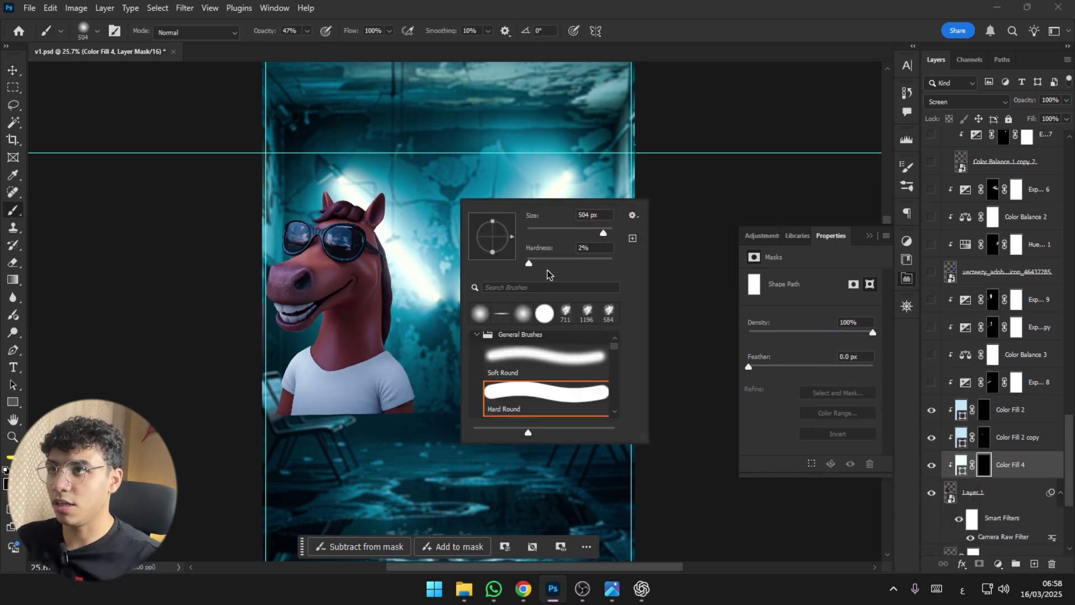
key(Tab)
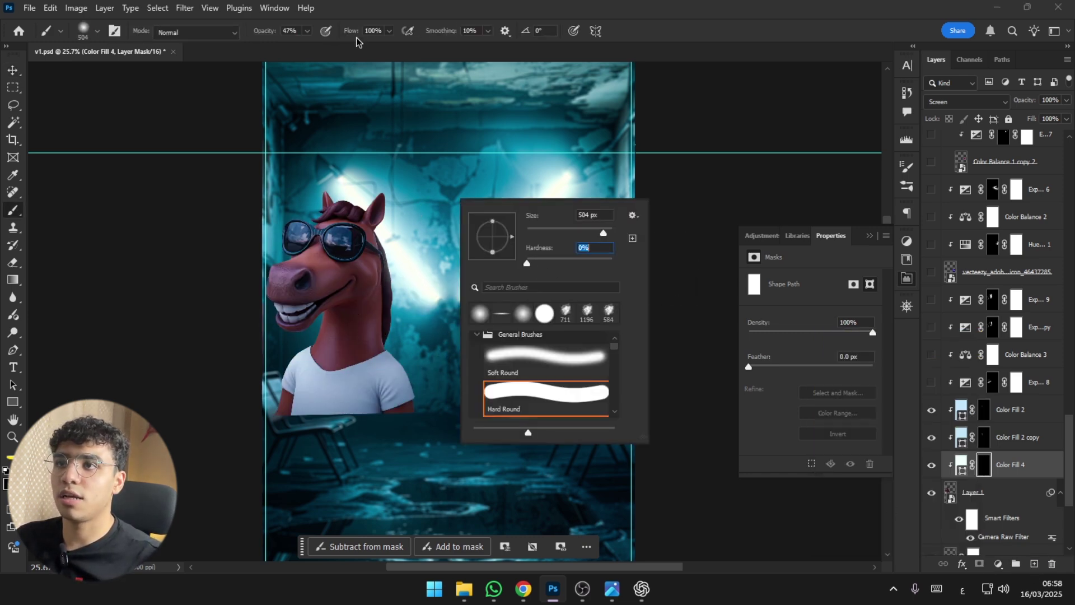
Paint soft light along the back of the horse's mane on the Color Fill 4 mask, at 22% opacity and 47% flow.
drag(352, 32, 327, 38)
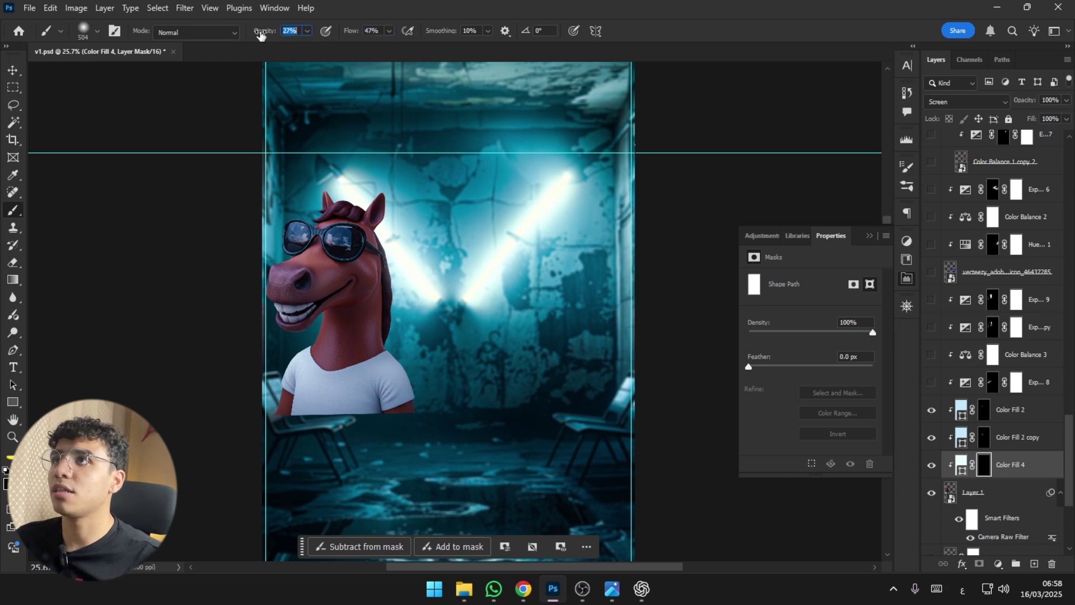
drag(260, 36, 251, 36)
drag(403, 246, 381, 246)
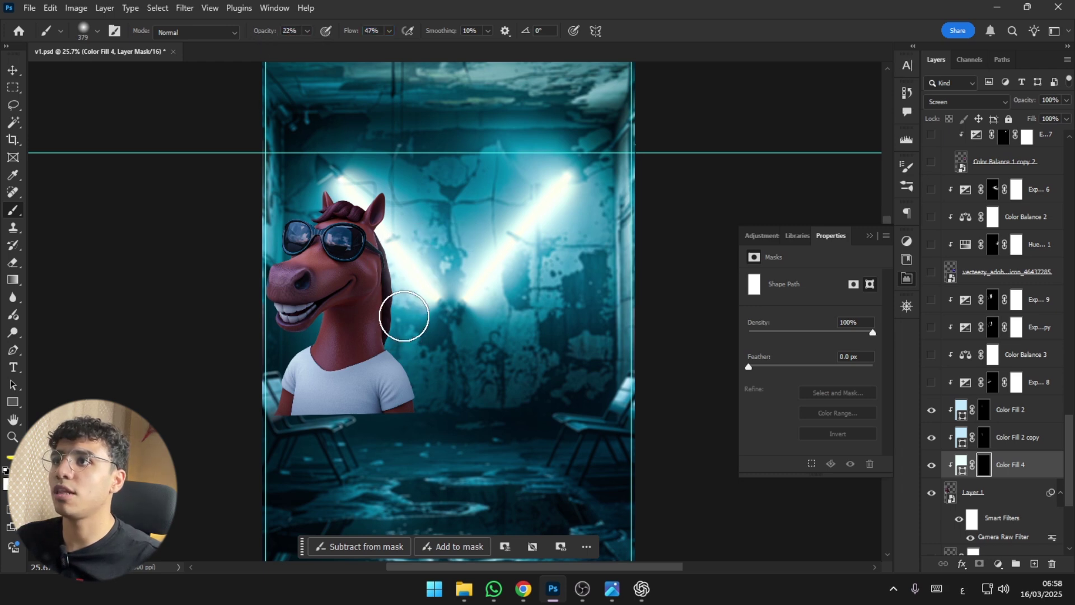
mouse_move(420, 328)
mouse_down()
mouse_move(400, 226)
mouse_move(406, 253)
mouse_move(479, 334)
mouse_move(425, 312)
mouse_up()
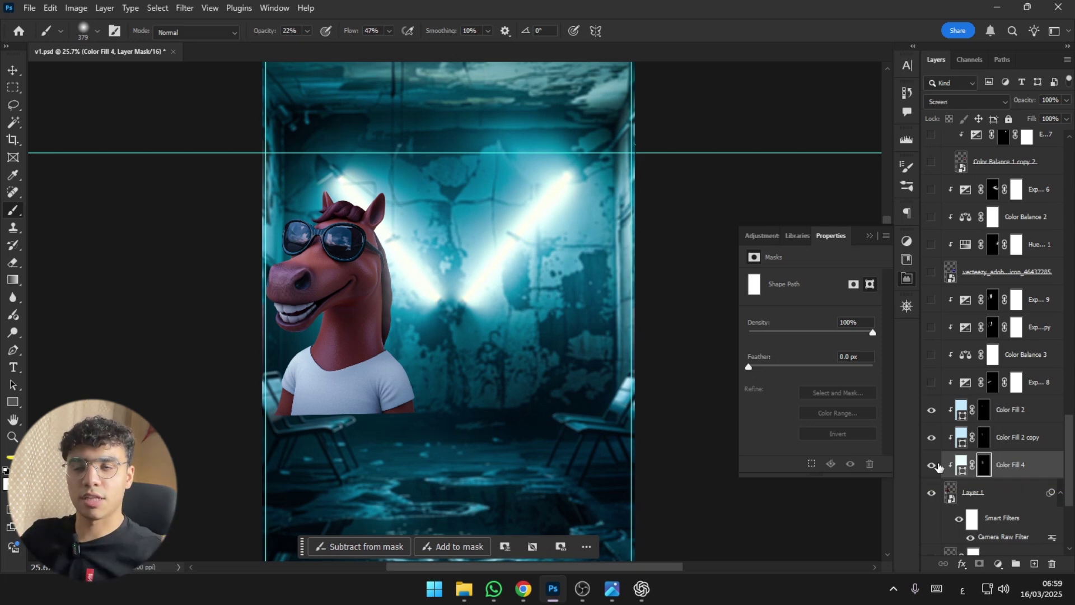
Hide Color Fill 4 and compare the horse with Exposure 8 off and on, leaving Exposure 8 shown.
click(931, 465)
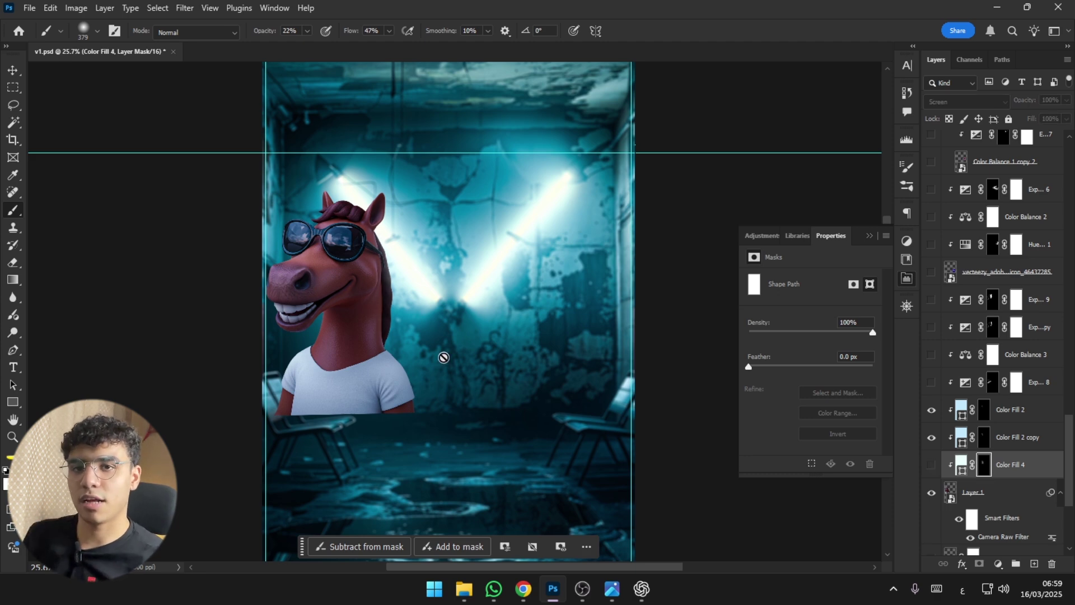
scroll(444, 357, up, 2)
click(931, 382)
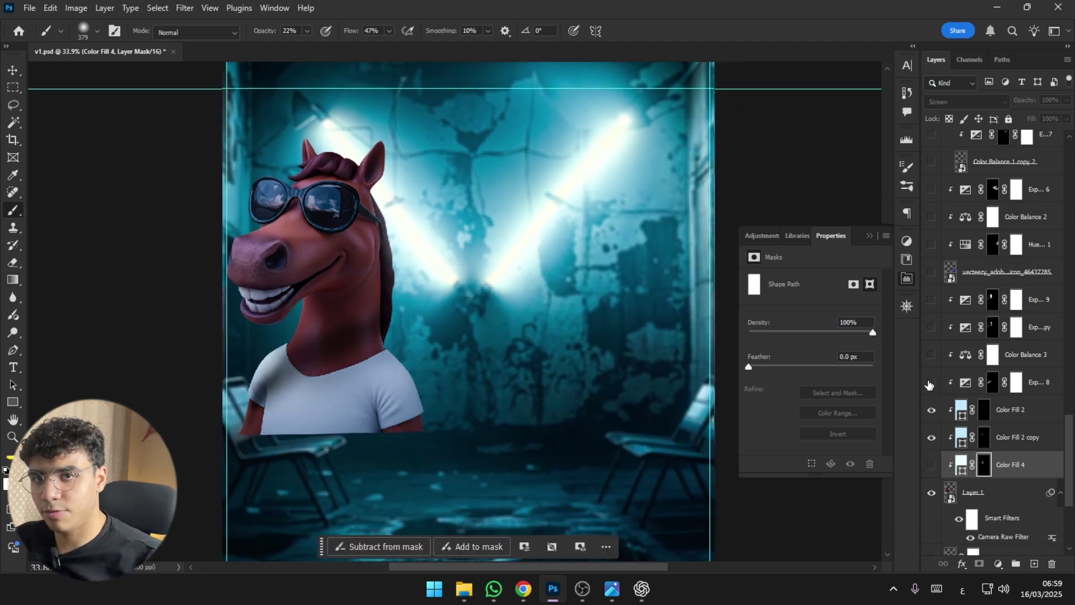
click(932, 383)
click(932, 382)
scroll(438, 300, up, 1)
scroll(438, 300, up, 4)
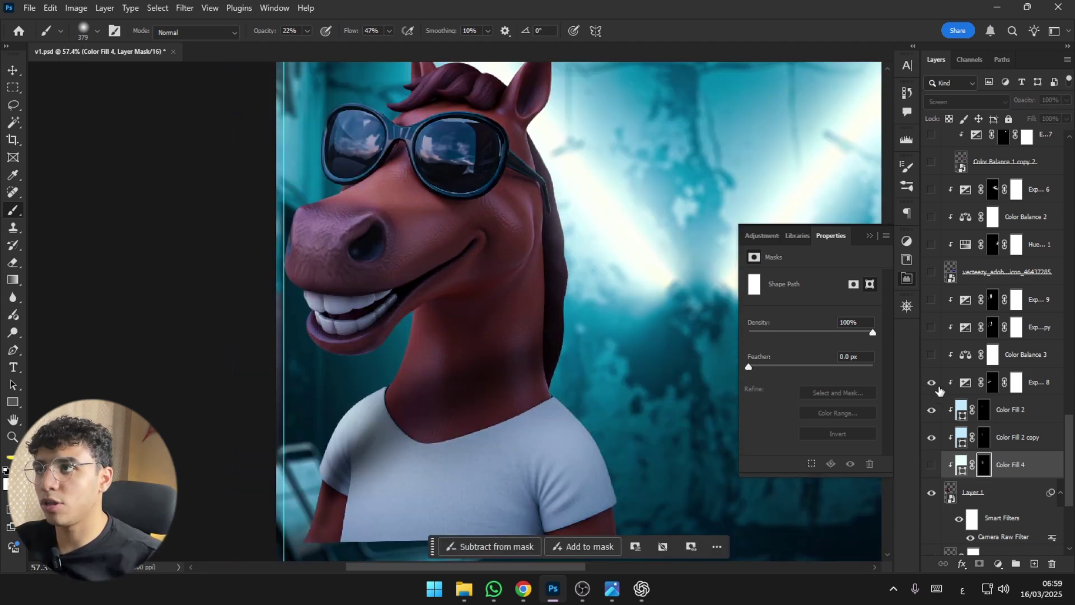
Set the exposure of the Exposure 8 adjustment to -2.49 and close its settings.
click(963, 384)
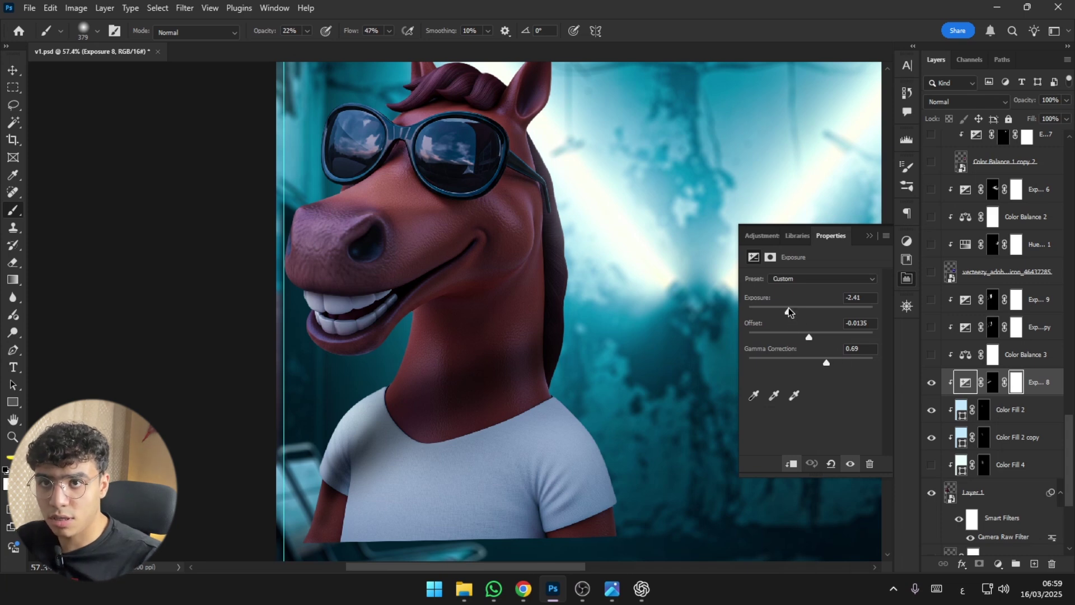
drag(788, 312, 787, 312)
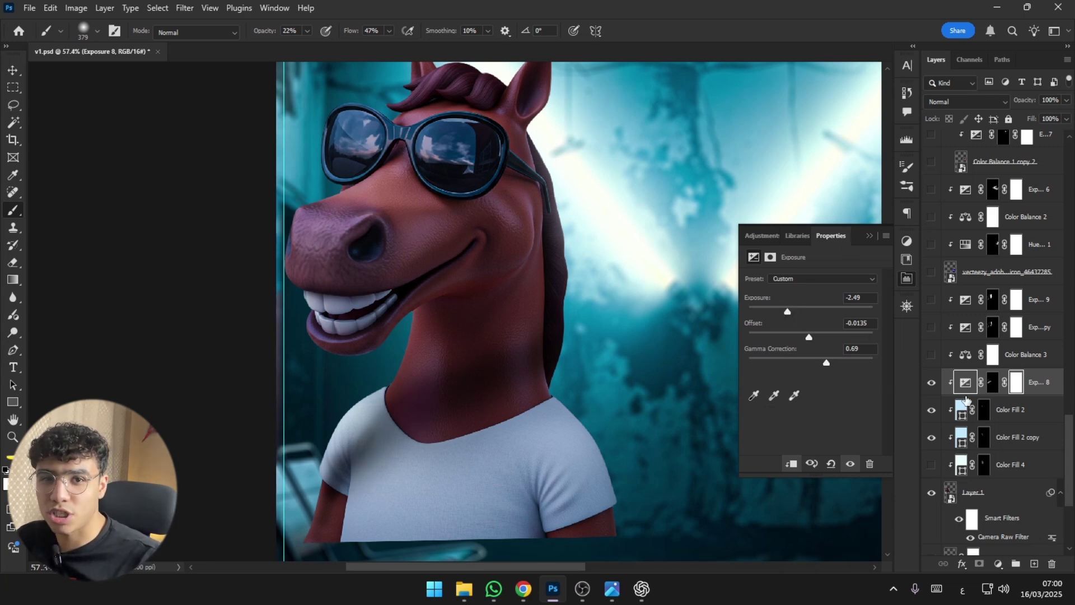
click(867, 240)
Select the Exposure 8 mask, set the brush flow to 21%, and examine the shading on the horse's chest, neck and face.
click(992, 382)
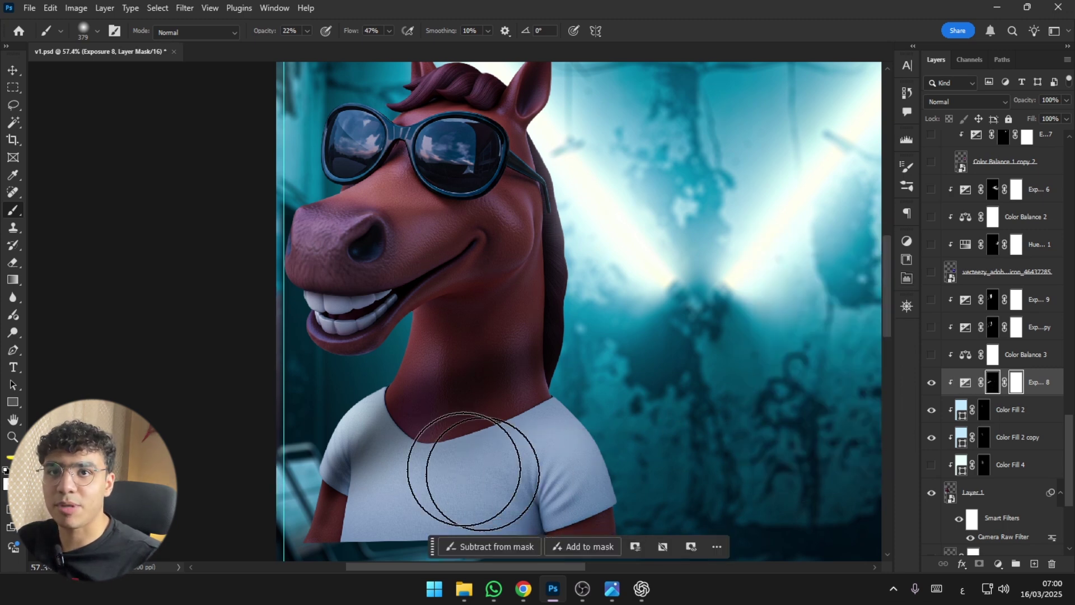
scroll(418, 363, down, 5)
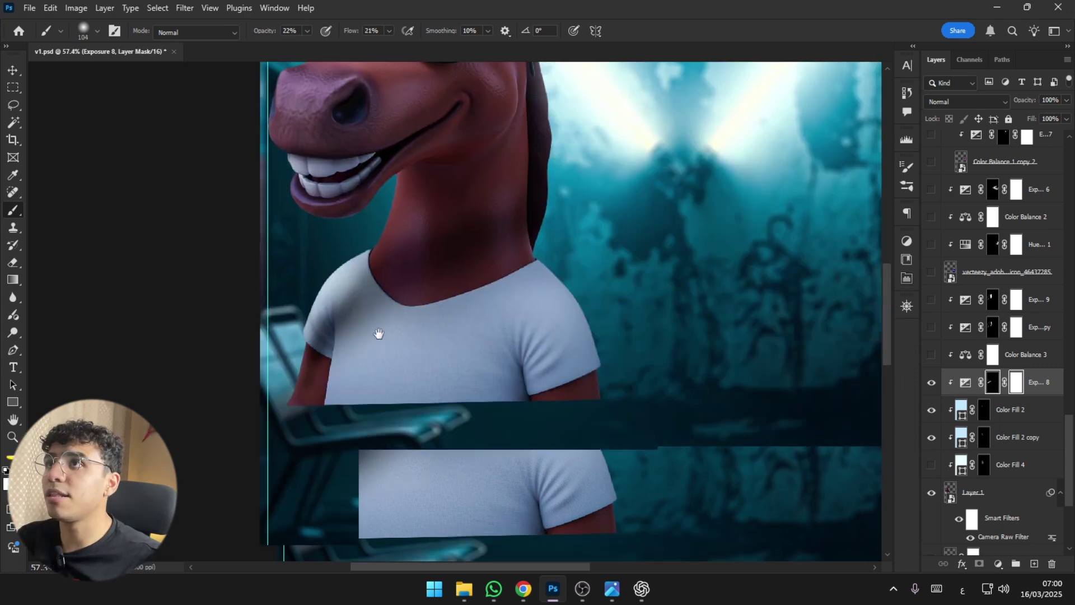
key(shift+2)
key(shift+1)
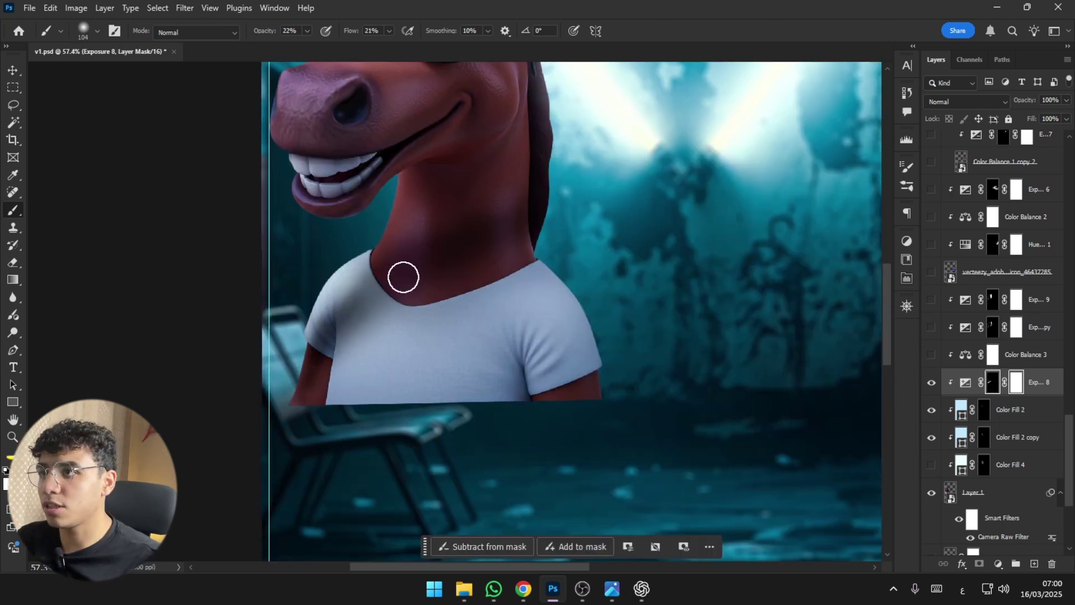
scroll(287, 331, up, 2)
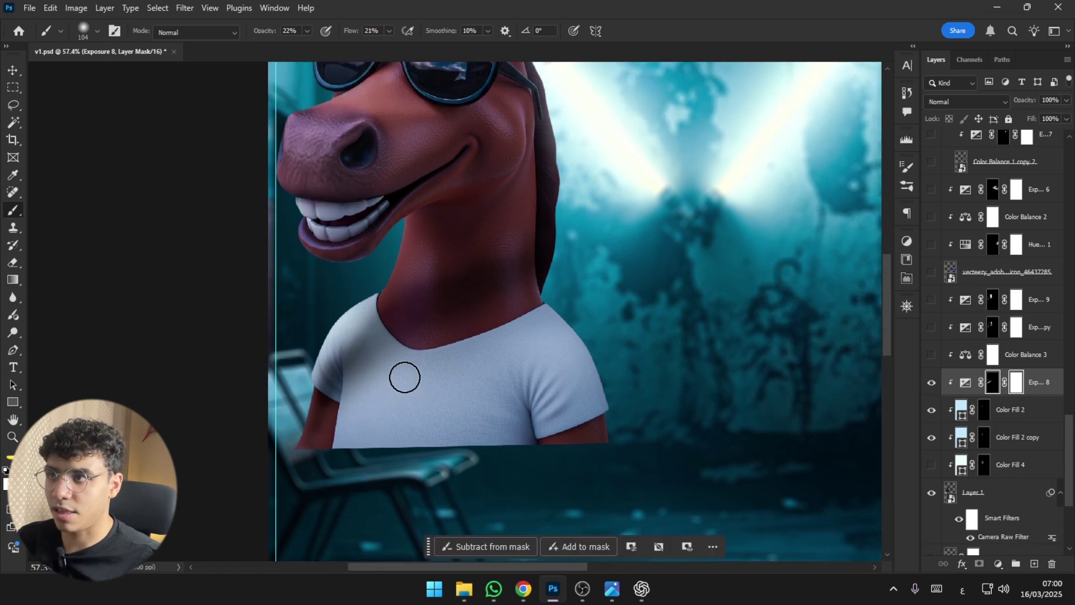
alt+right_click(432, 355)
scroll(300, 195, up, 3)
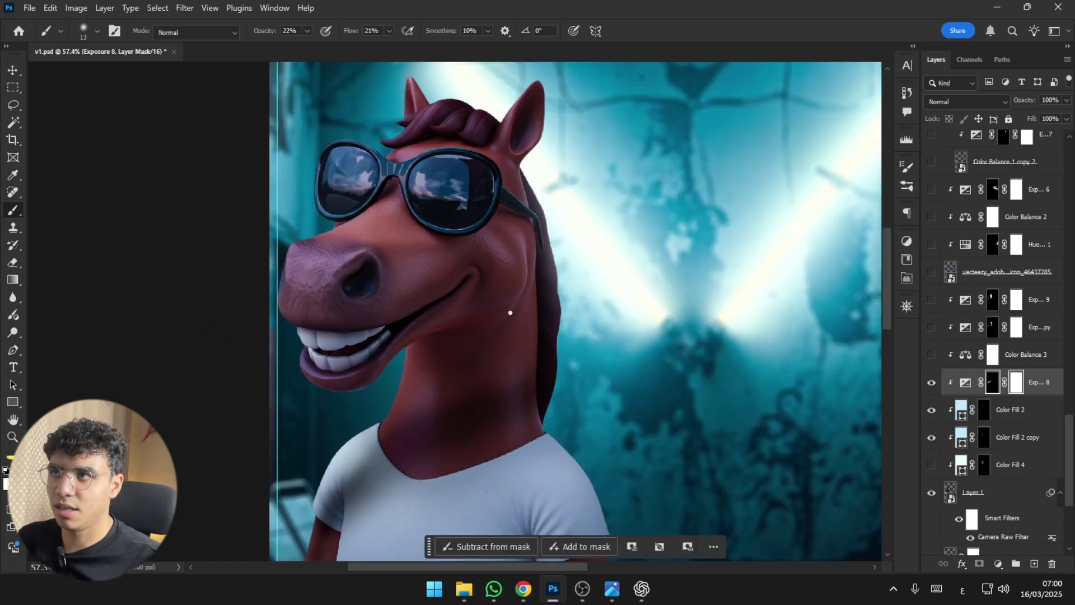
scroll(331, 290, up, 3)
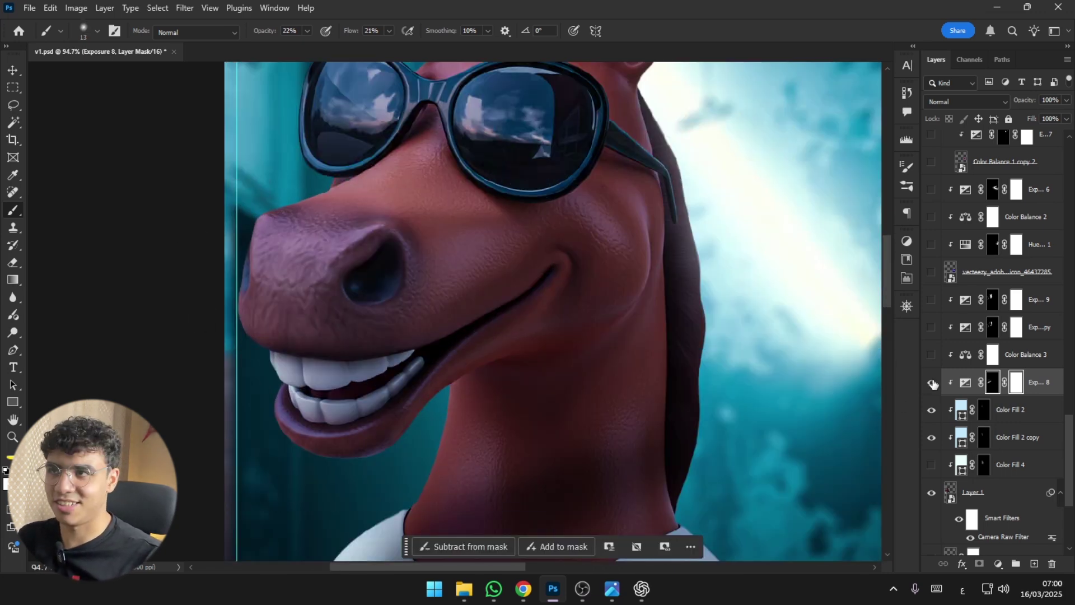
Hide Exposure 8, add a clipped Exposure adjustment above Color Fill 2 at -2.20 with a lowered offset, and invert its mask to black.
click(932, 383)
click(981, 416)
click(998, 564)
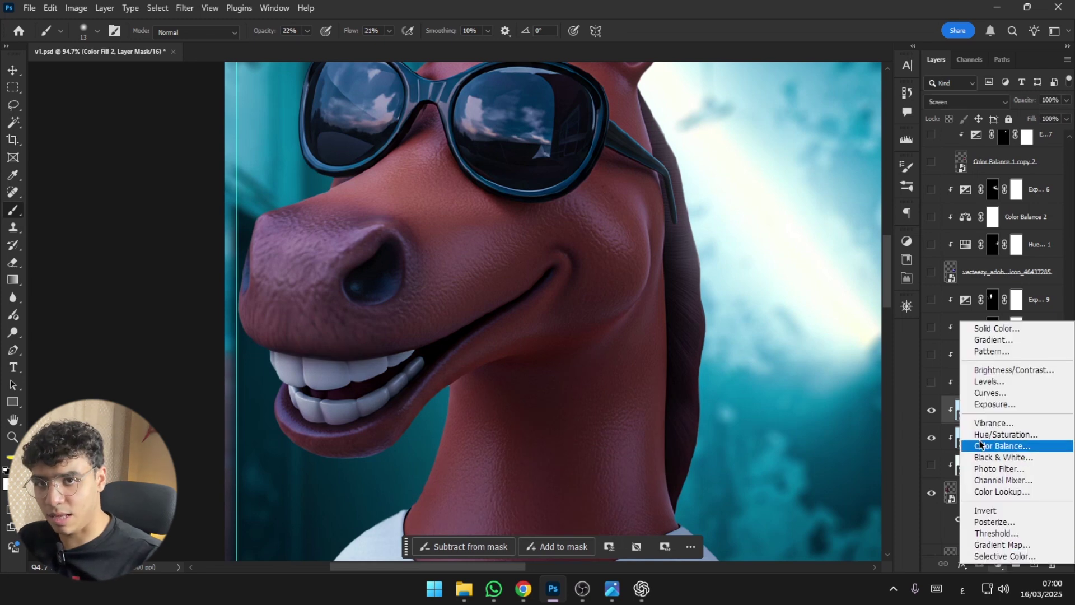
click(979, 404)
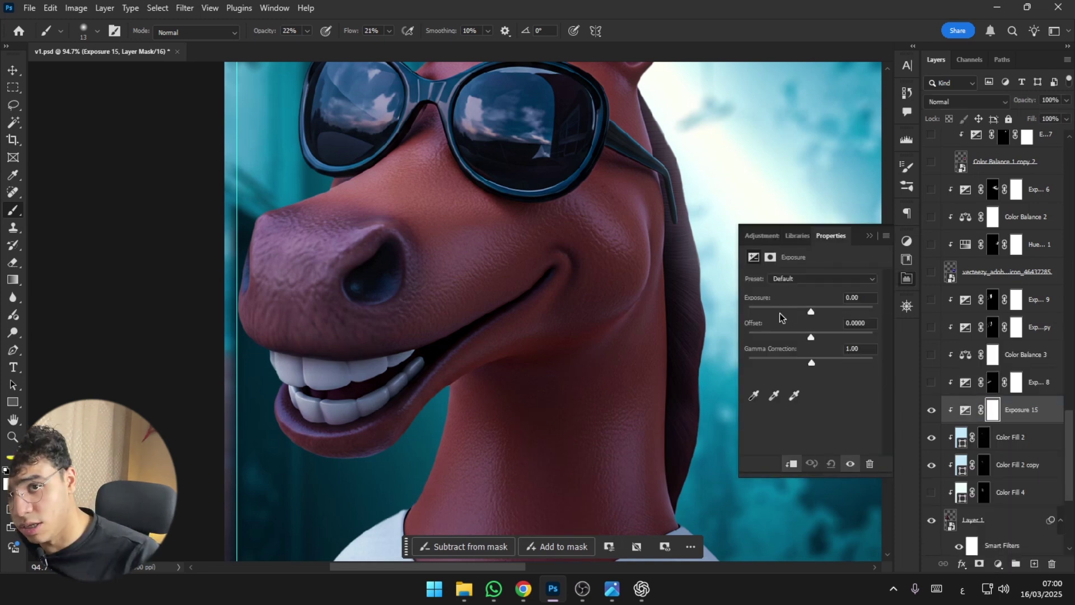
drag(810, 312, 811, 334)
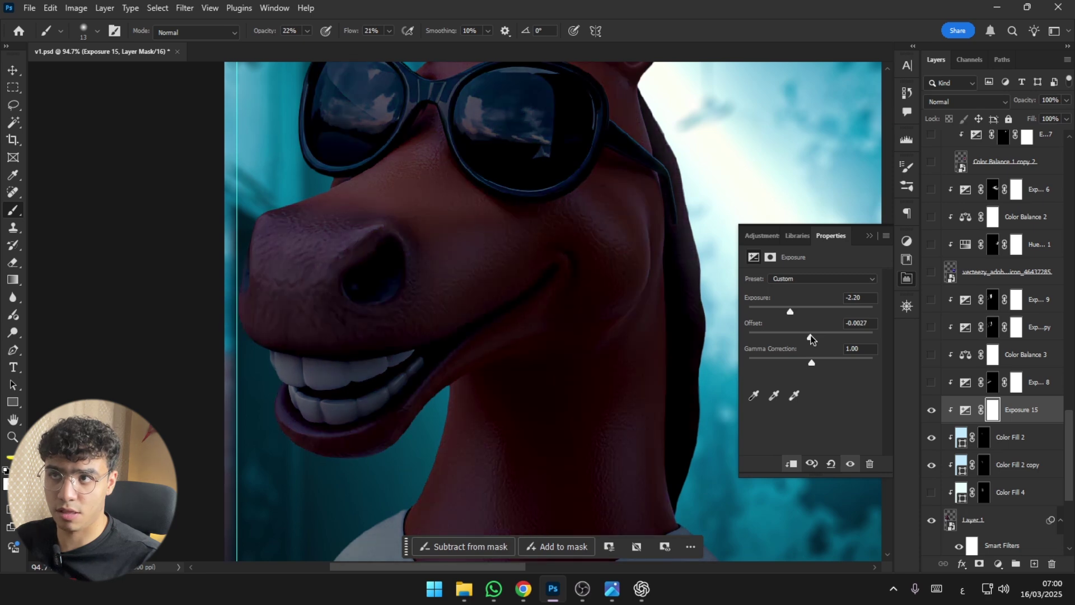
click(979, 562)
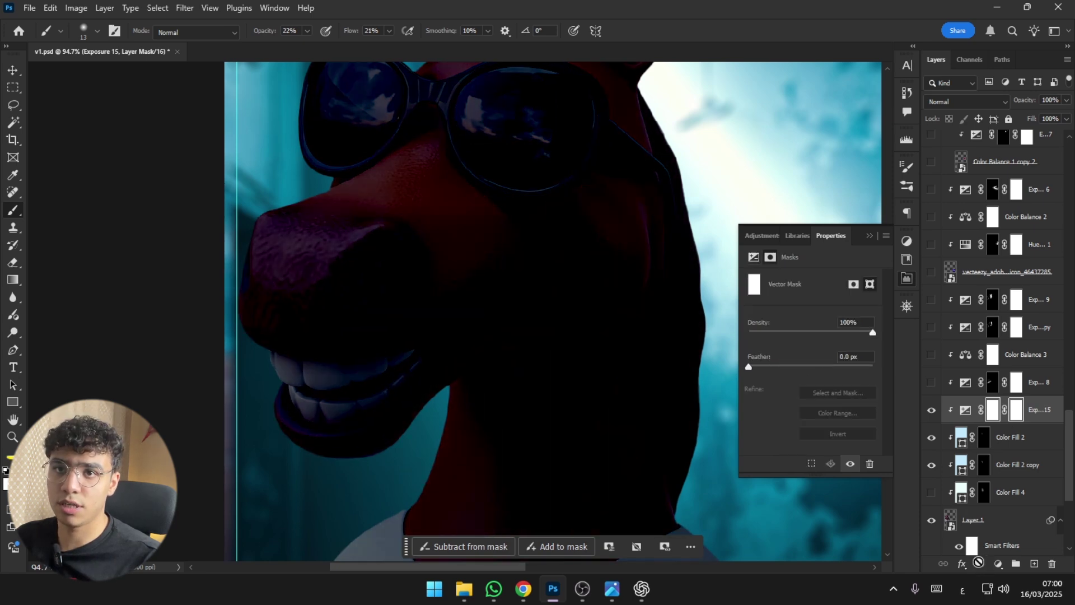
key(ctrl+i)
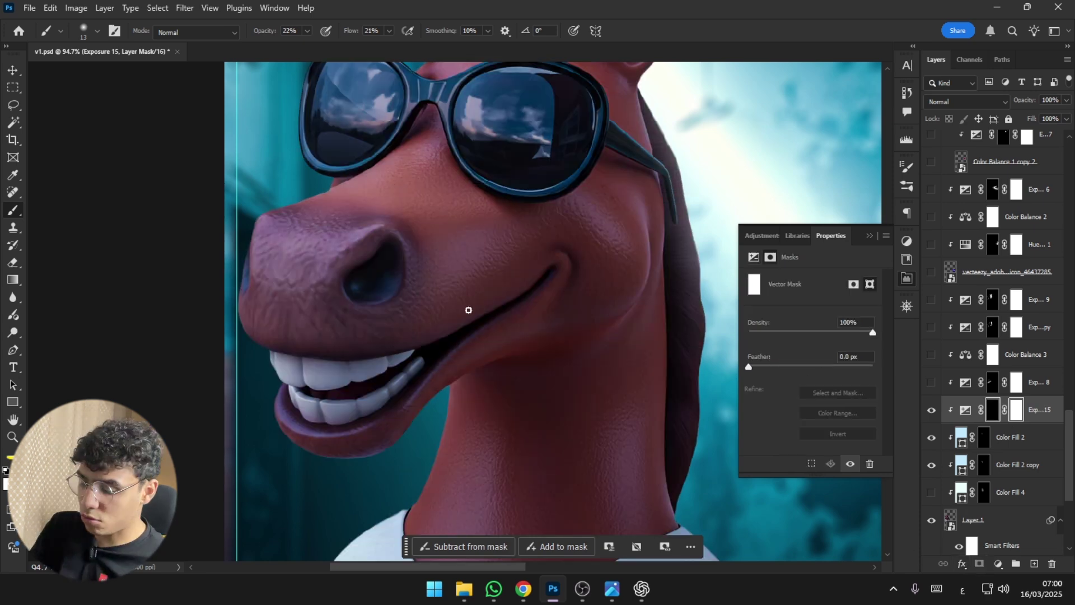
Paint a soft shadow under the horse's jaw and down the neck on the new Exposure mask, at 13% opacity and 5% flow.
drag(468, 310, 468, 308)
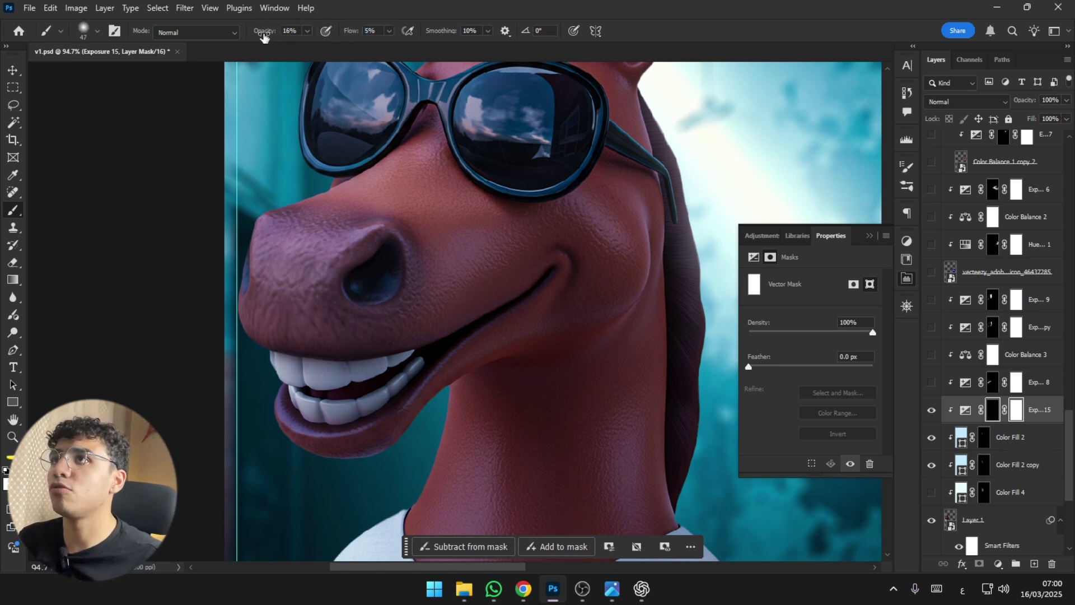
drag(406, 160, 313, 65)
drag(389, 310, 413, 370)
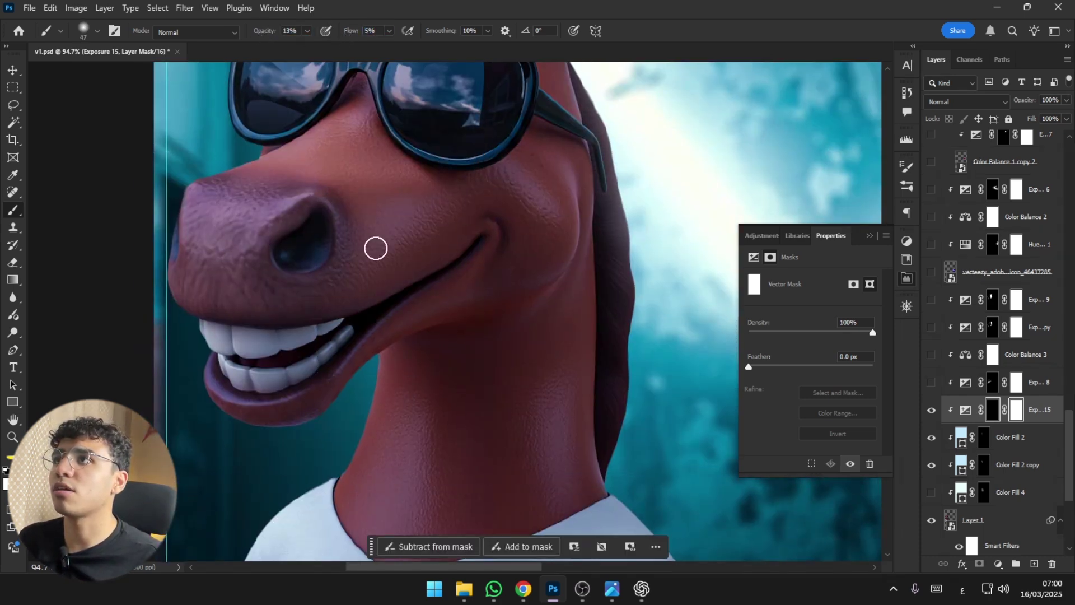
scroll(552, 329, down, 5)
scroll(367, 230, up, 3)
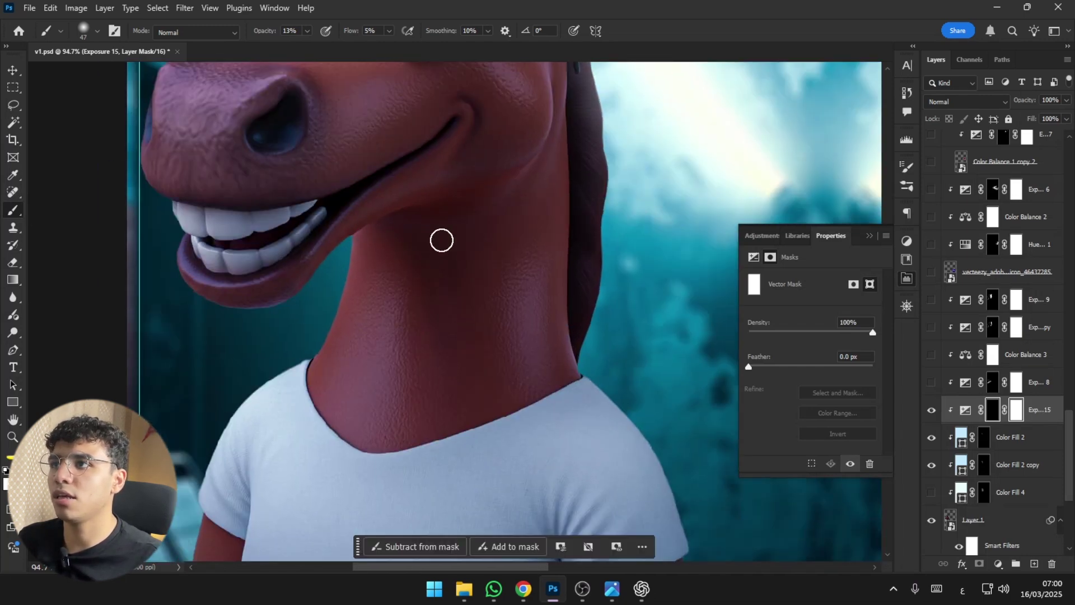
key(bracketright)
key(bracketright)
key(bracketright)
scroll(424, 233, down, 2)
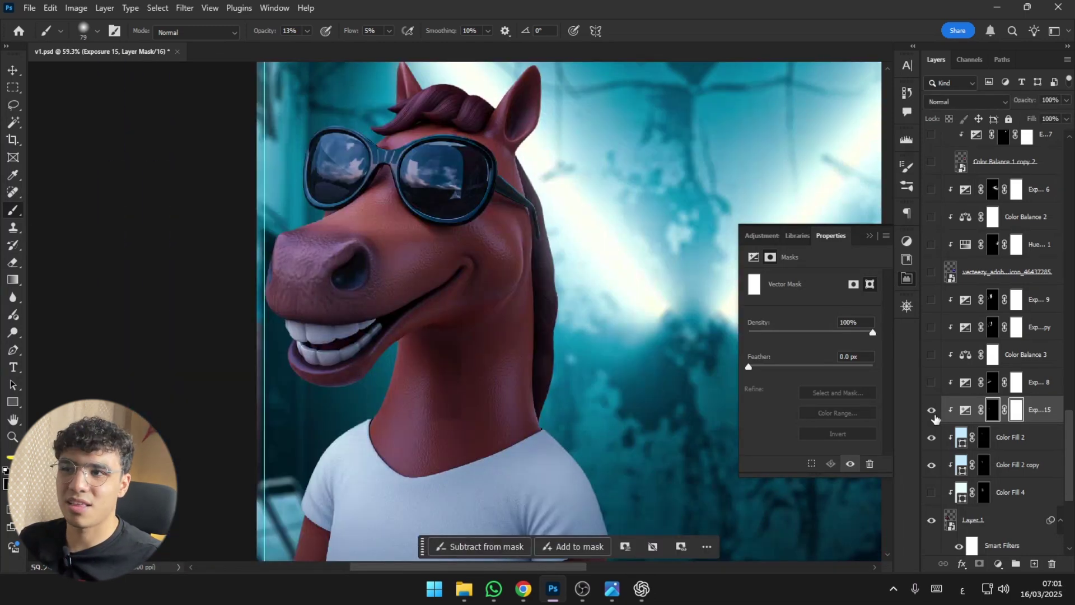
Erase the painted neck shadow from the Exposure mask with a large soft black brush at 100% opacity and flow.
alt+right_click(488, 446)
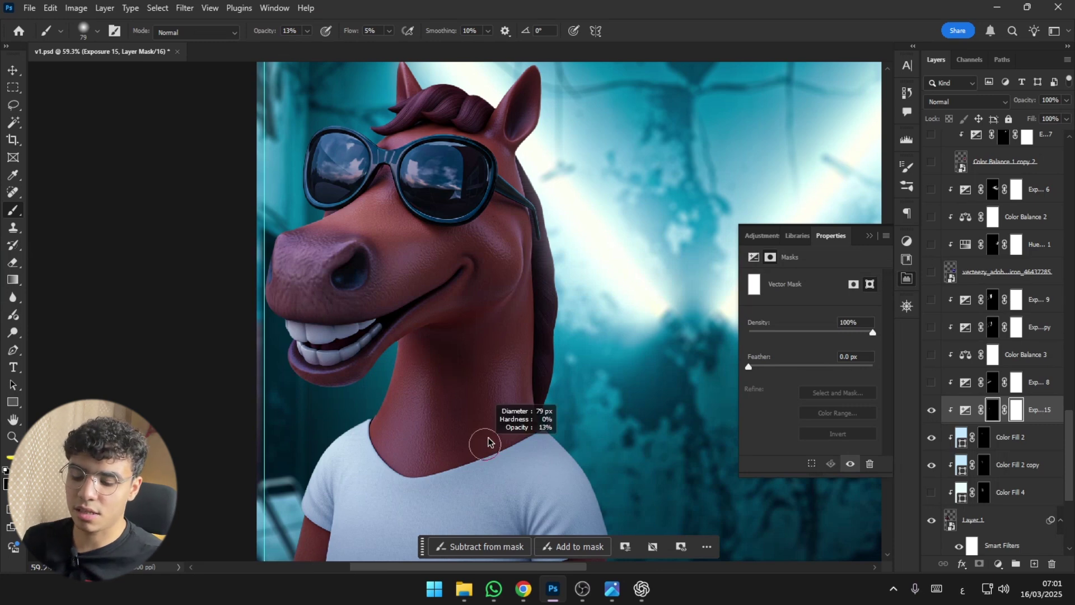
alt+right_click(480, 387)
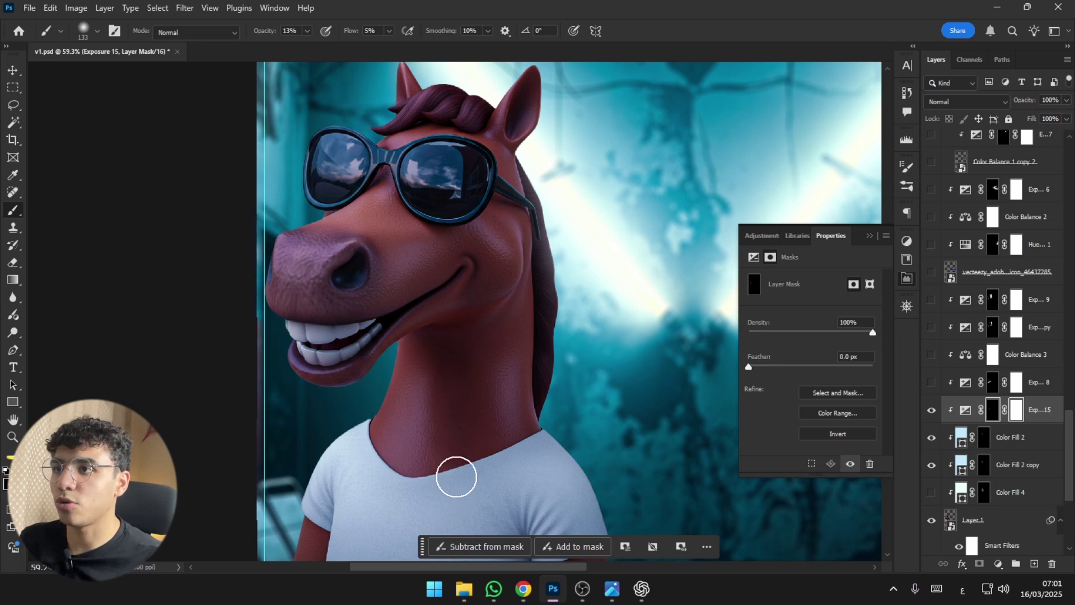
alt+right_click(432, 355)
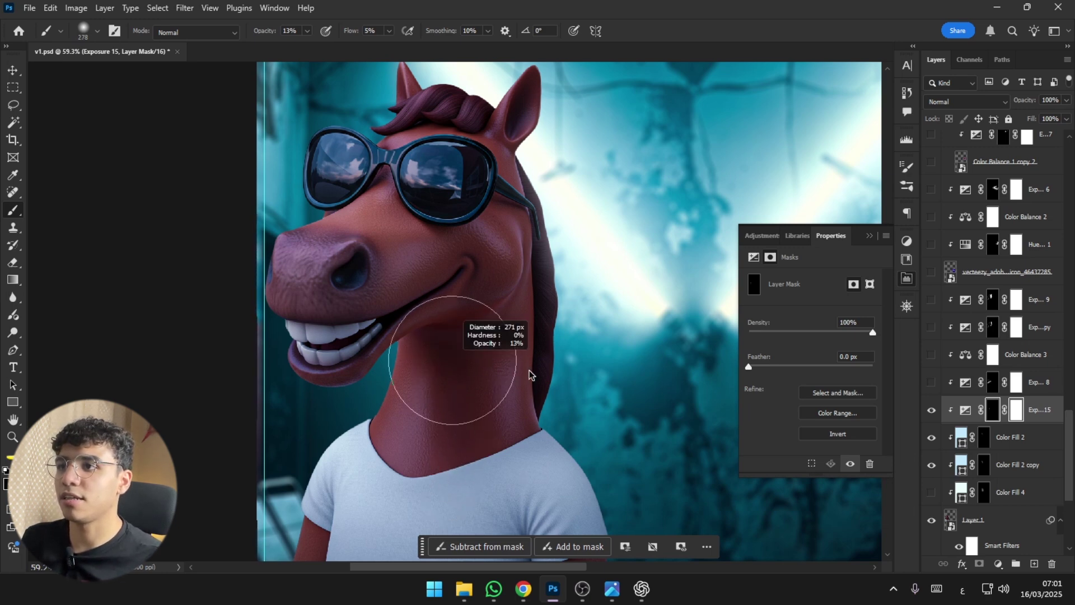
key(0)
key(shift+0)
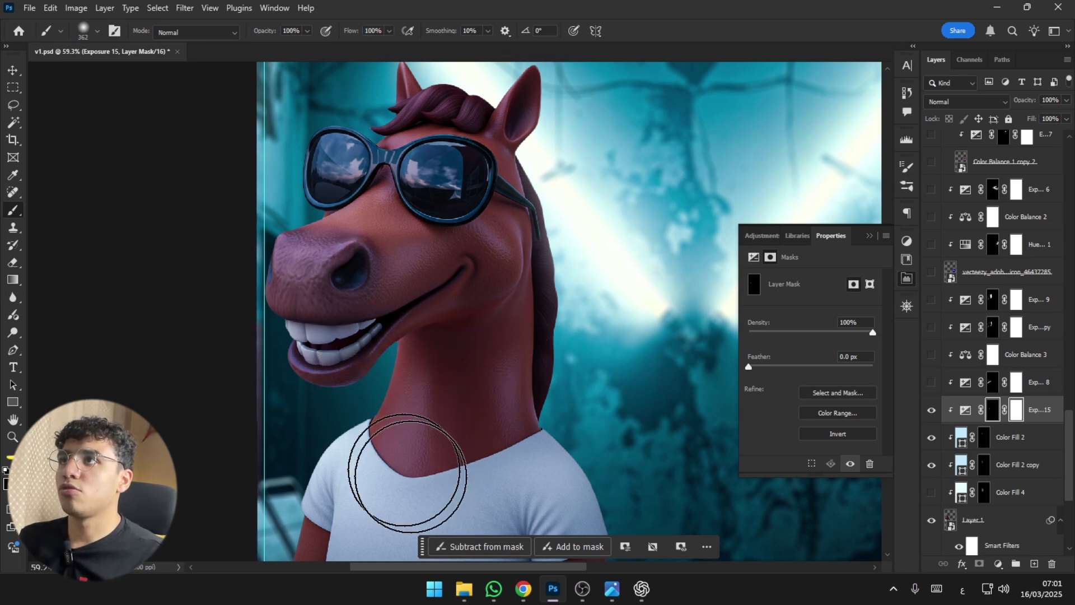
alt+right_click(412, 392)
Set a smaller soft brush to 7% opacity and 7% flow and paint shading on the horse's neck in the Exposure 15 mask.
alt+right_click(412, 392)
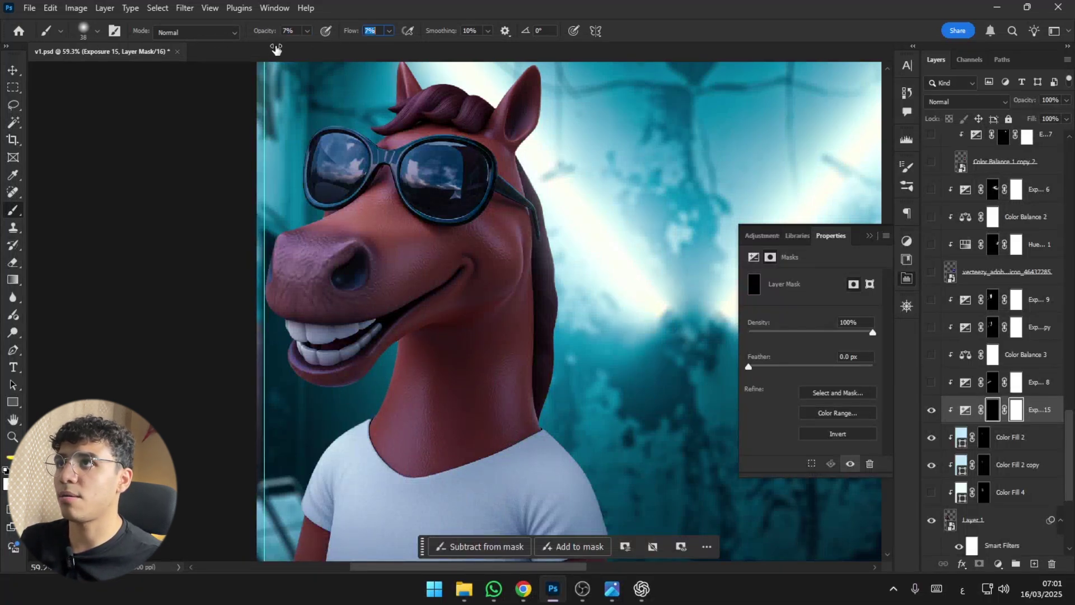
alt+right_click(455, 432)
scroll(456, 432, up, 3)
alt+right_click(468, 431)
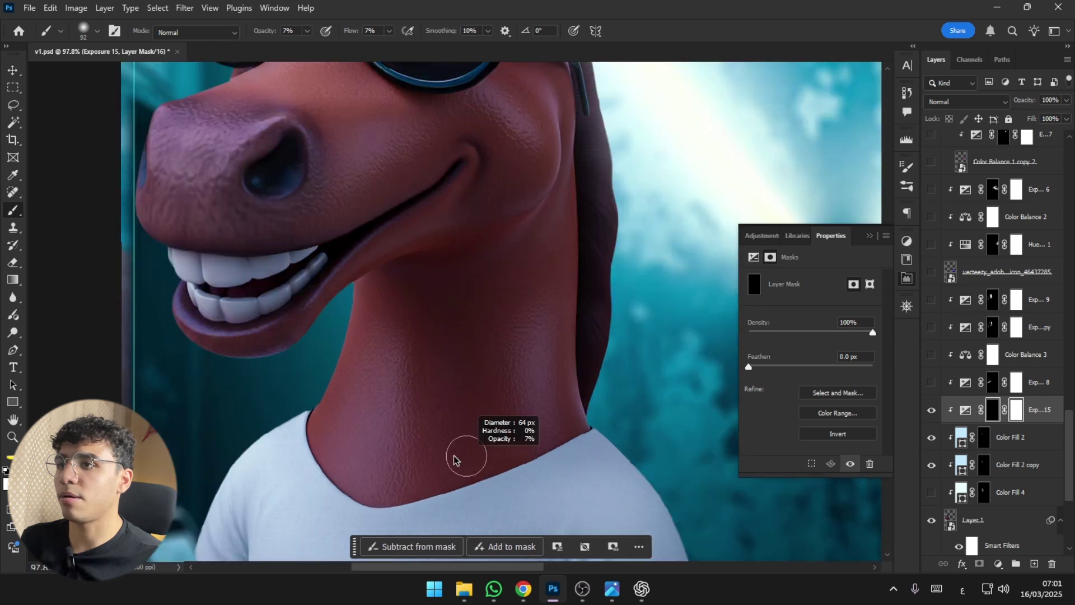
alt+right_click(463, 442)
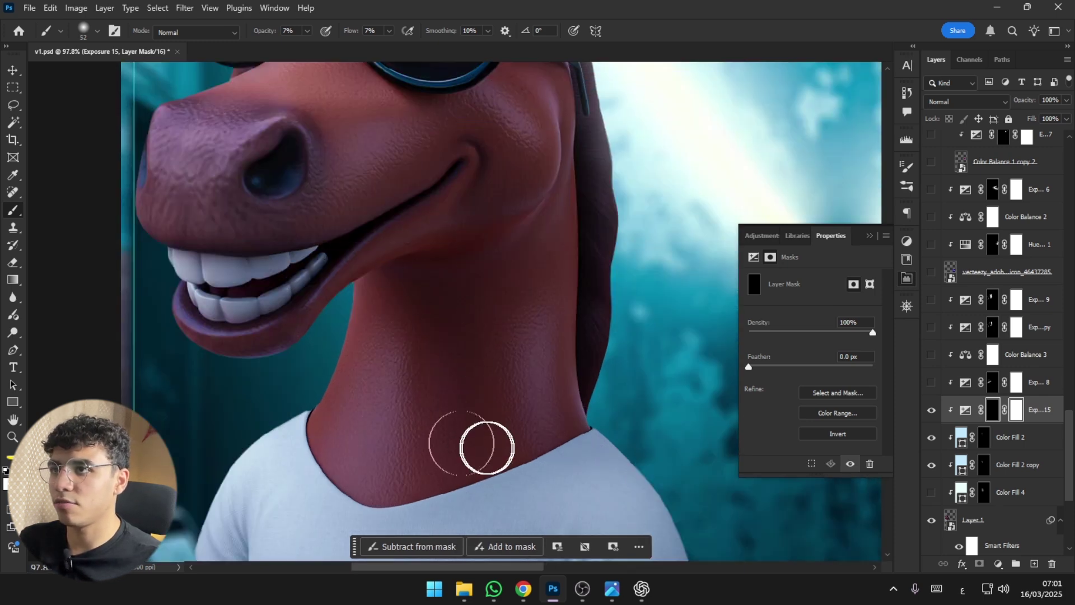
drag(502, 284, 409, 391)
alt+right_click(413, 372)
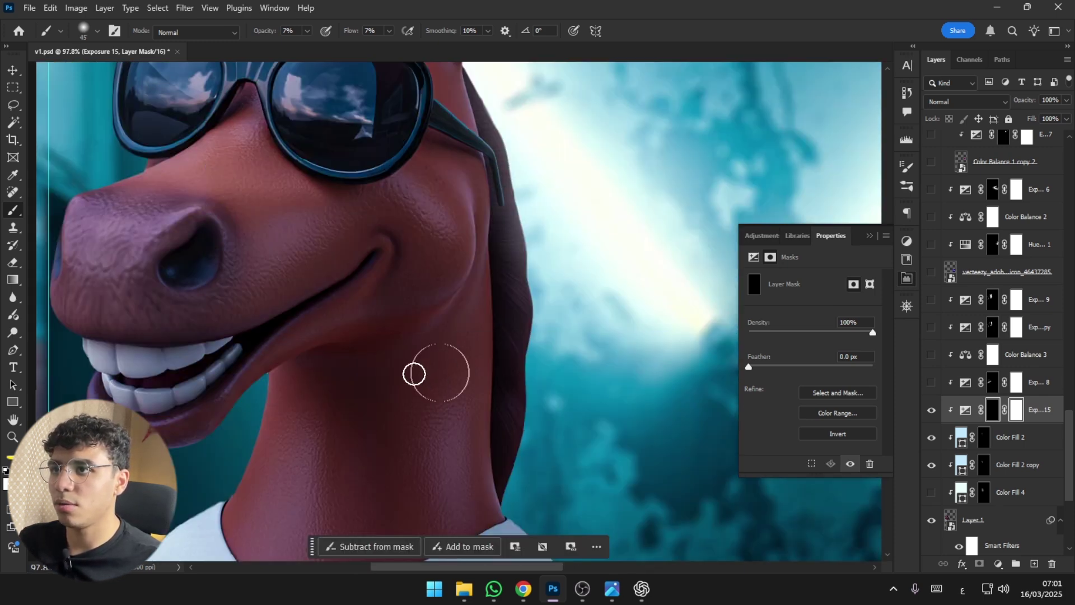
scroll(472, 343, up, 3)
scroll(472, 343, left, 3)
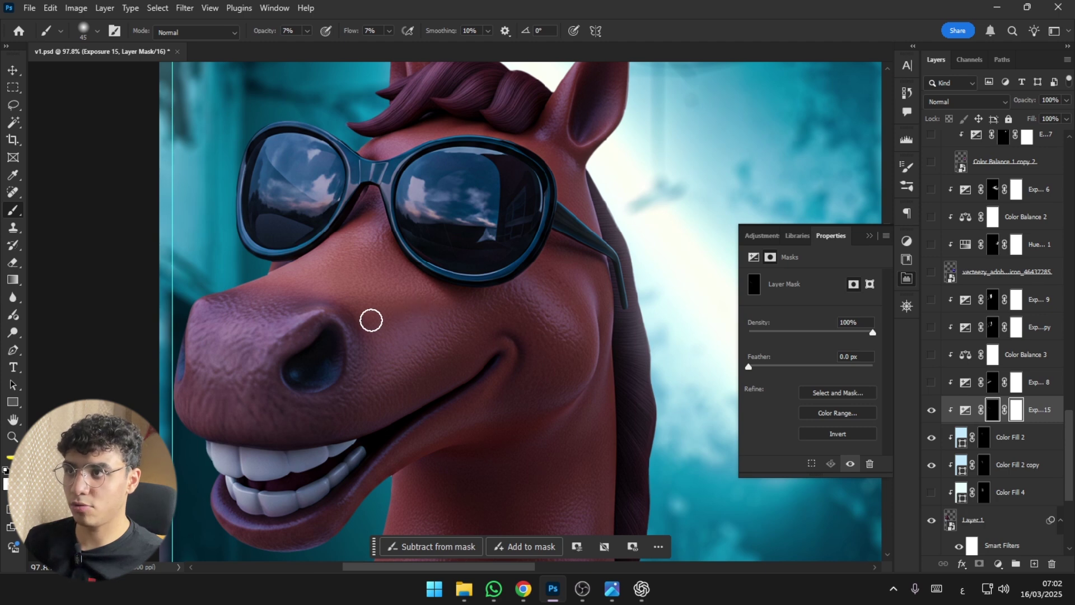
Paint soft shading over the horse's cheek and along the mouth line on the Exposure 15 mask with a small brush.
scroll(420, 324, up, 3)
key(bracketleft)
key(bracketleft)
key(bracketleft)
key(bracketleft)
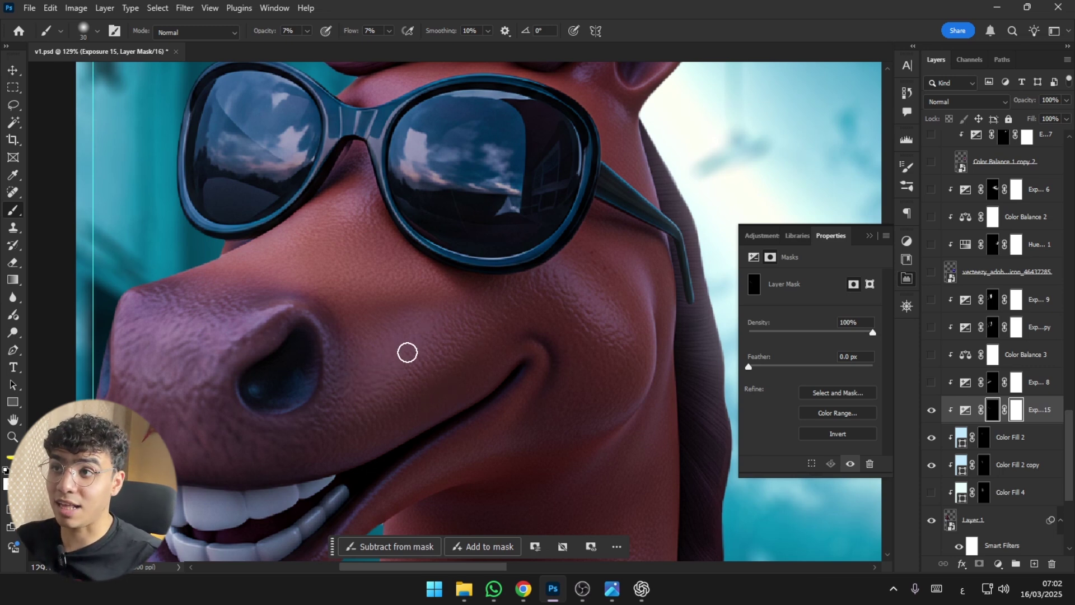
mouse_move(423, 351)
mouse_down()
mouse_move(410, 386)
mouse_move(435, 341)
mouse_move(459, 347)
mouse_up()
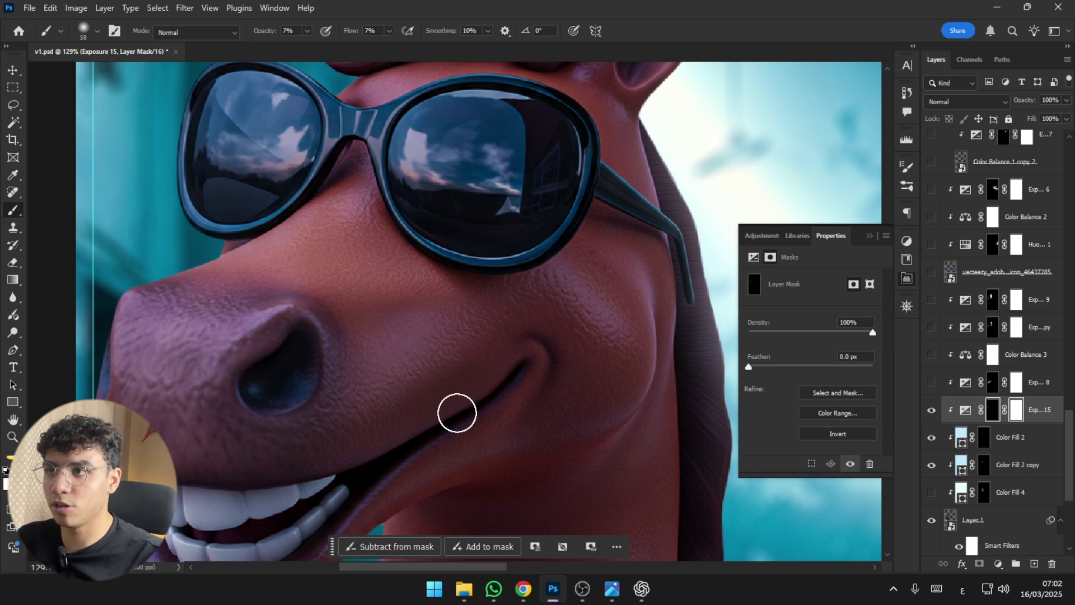
drag(407, 383, 408, 406)
drag(473, 448, 456, 451)
drag(320, 483, 340, 483)
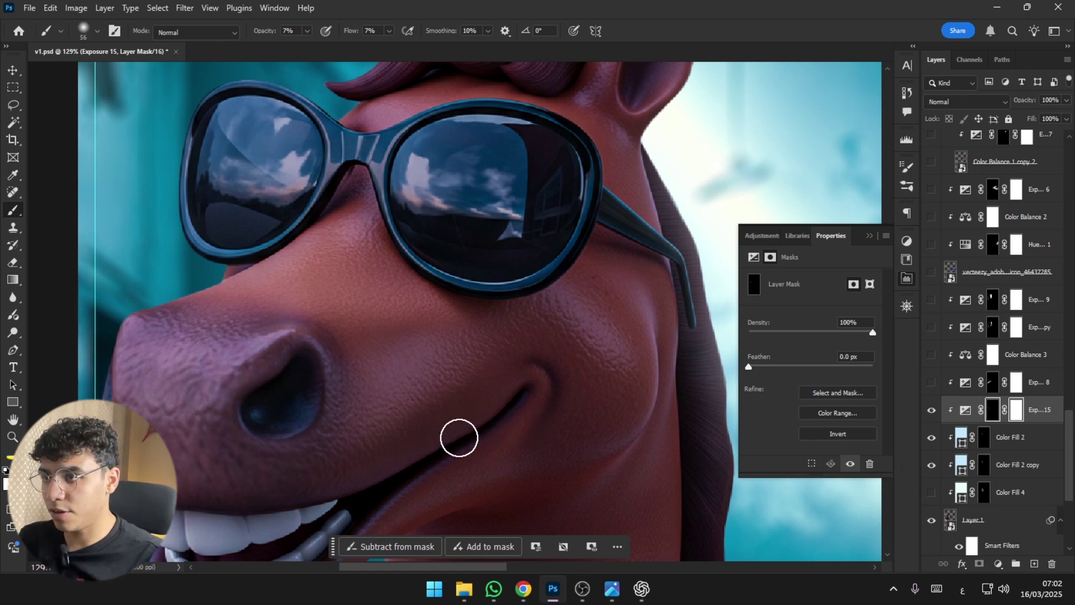
Shade the horse's muzzle above the teeth and around the nostril on the Exposure 15 mask.
drag(381, 397, 454, 378)
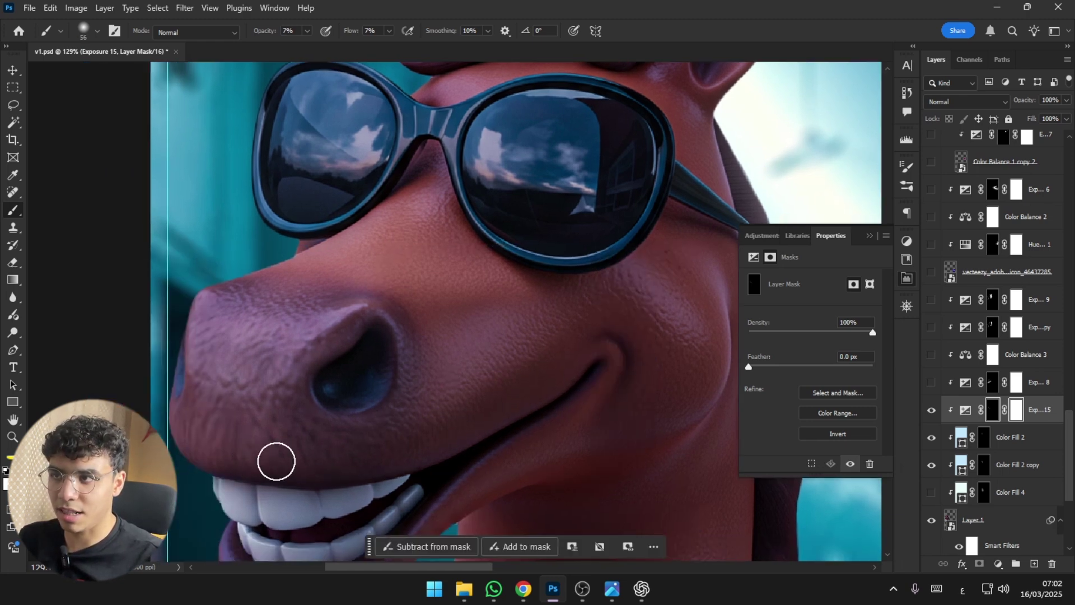
mouse_move(325, 448)
mouse_down()
mouse_move(335, 468)
mouse_move(318, 467)
mouse_up()
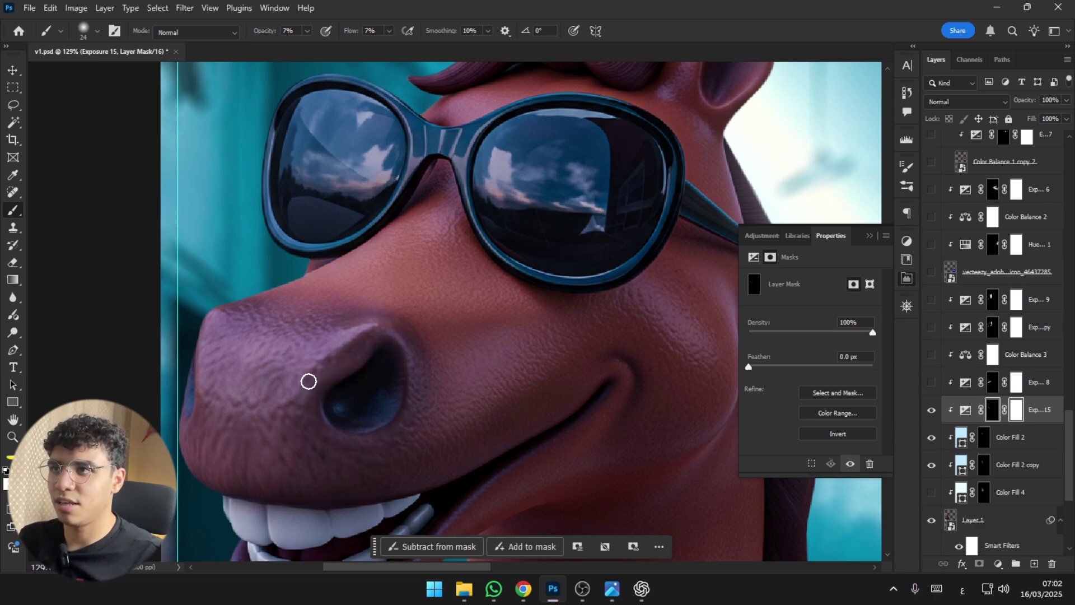
drag(322, 427, 377, 401)
drag(293, 439, 298, 439)
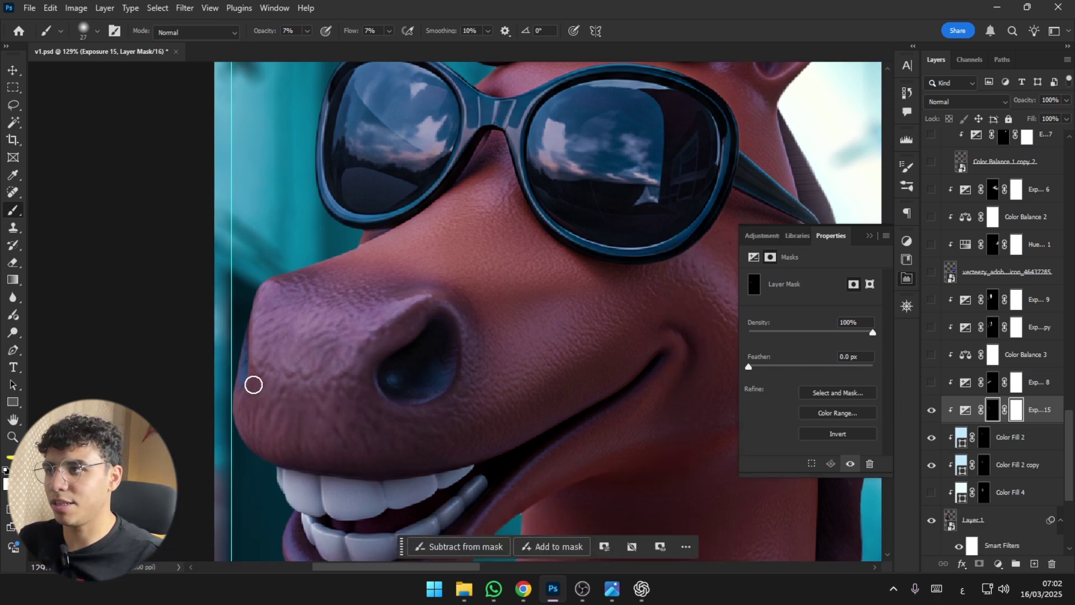
scroll(263, 353, down, 2)
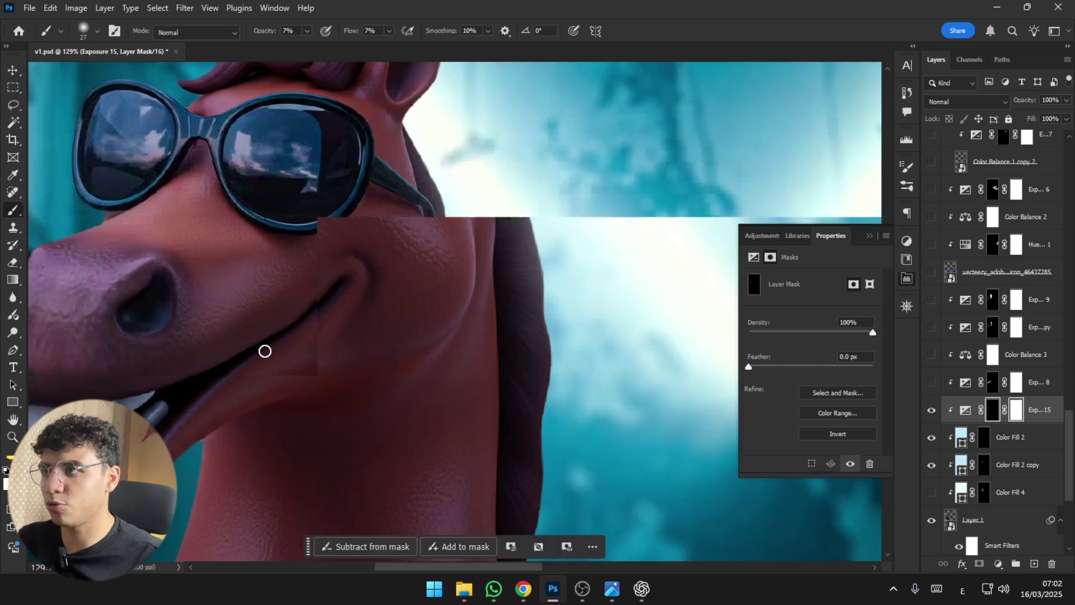
scroll(408, 412, down, 2)
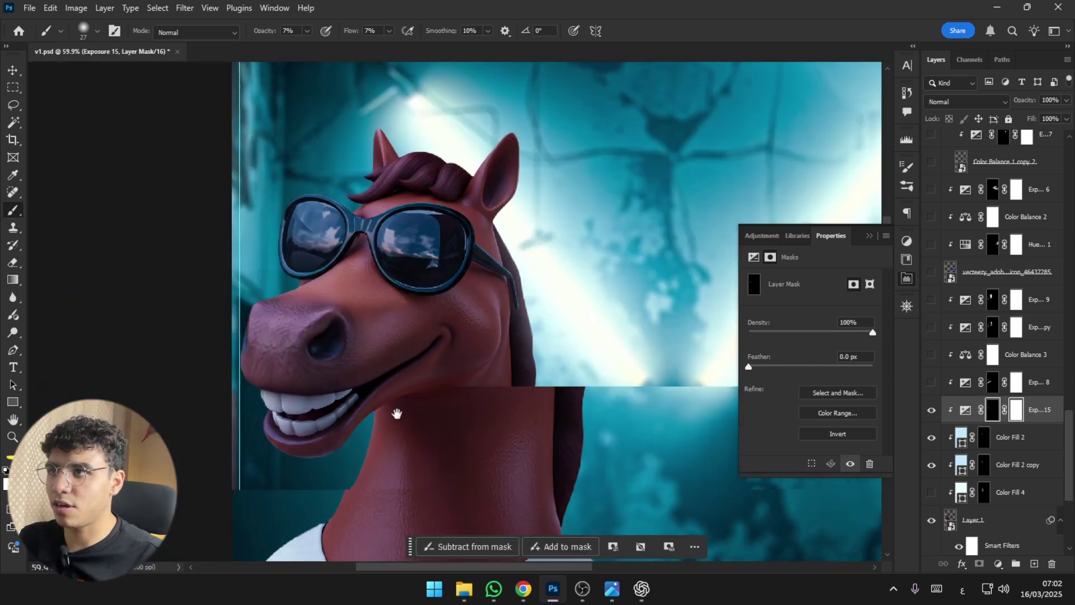
Hide the Exposure 15 layer and show Exposure 8, comparing the horse with and without its shading.
click(933, 412)
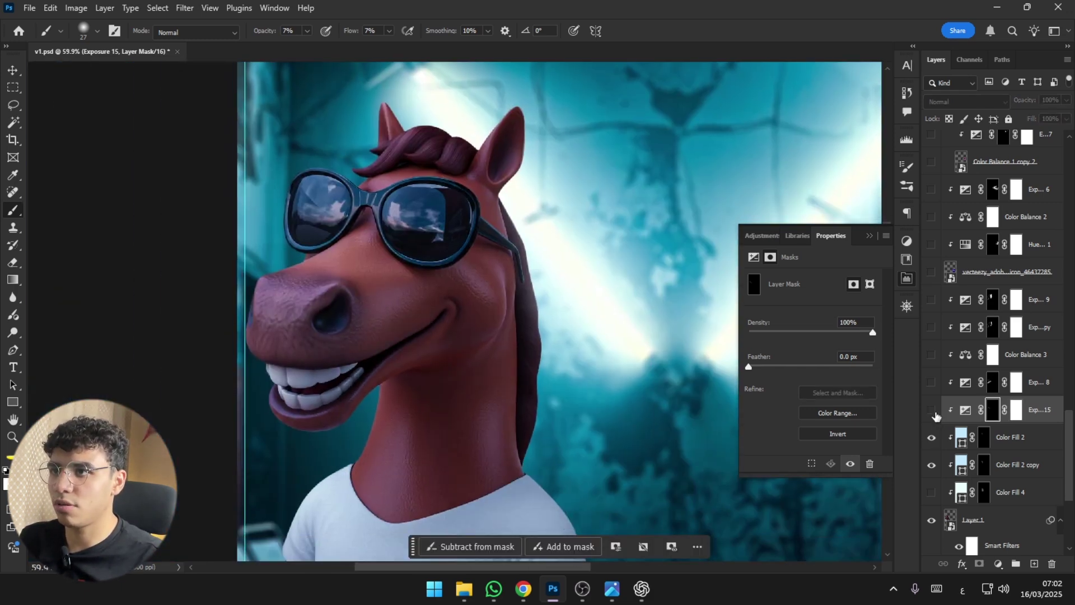
click(930, 383)
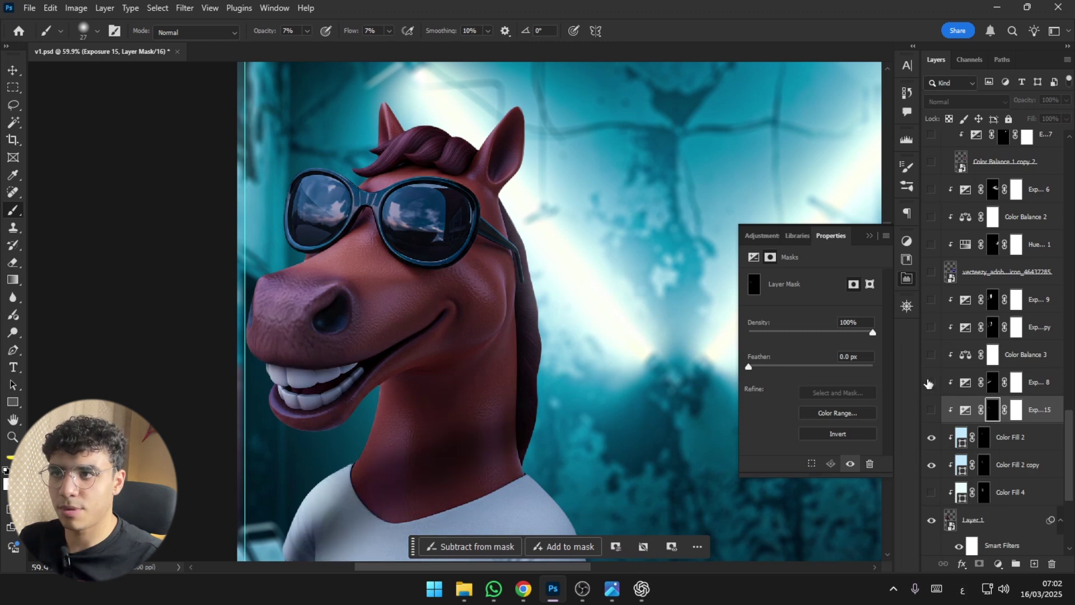
click(930, 383)
click(929, 383)
key(ctrl+0)
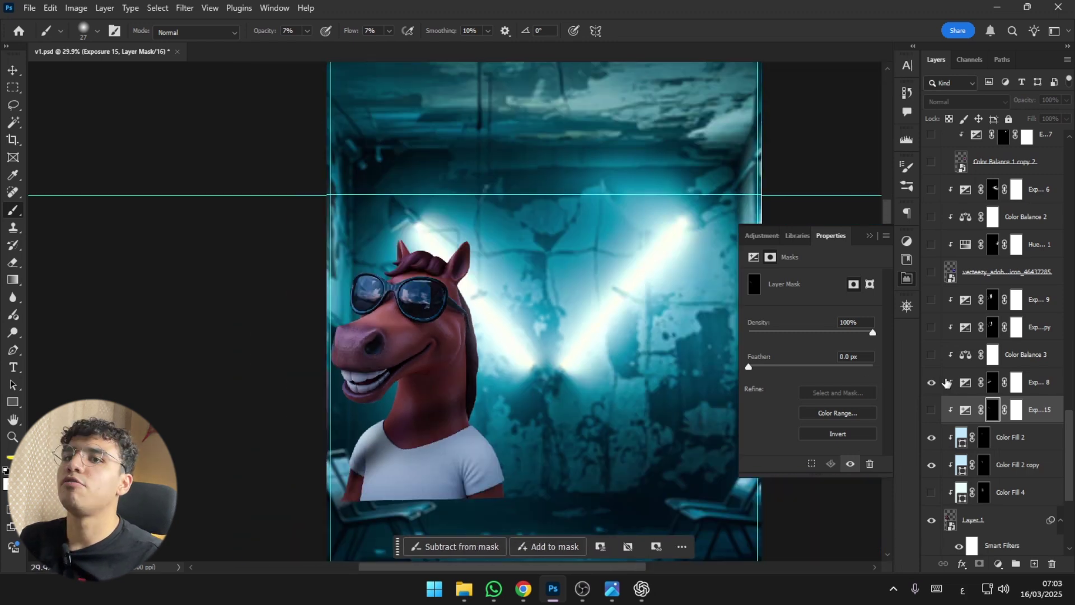
Show the Color Balance 3 adjustment and set its midtones cyan-red value to -14.
click(955, 358)
click(931, 355)
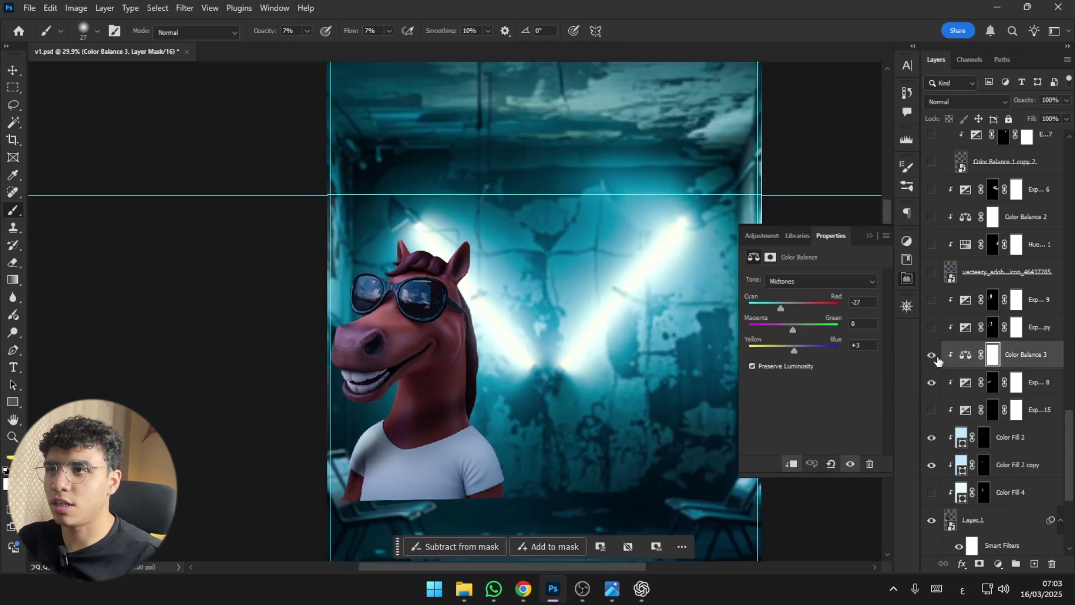
click(965, 359)
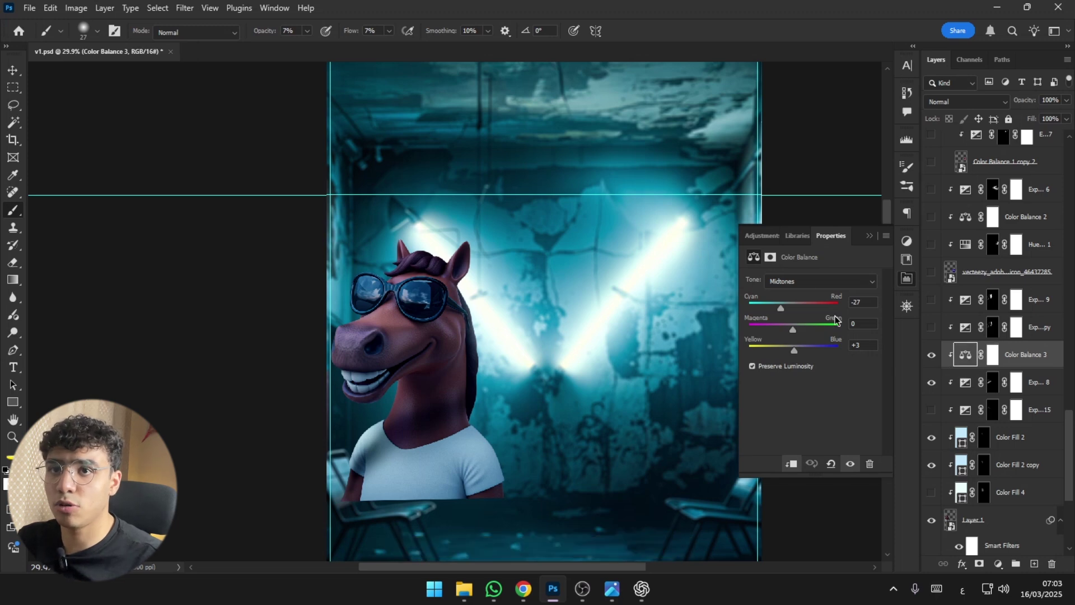
click(861, 345)
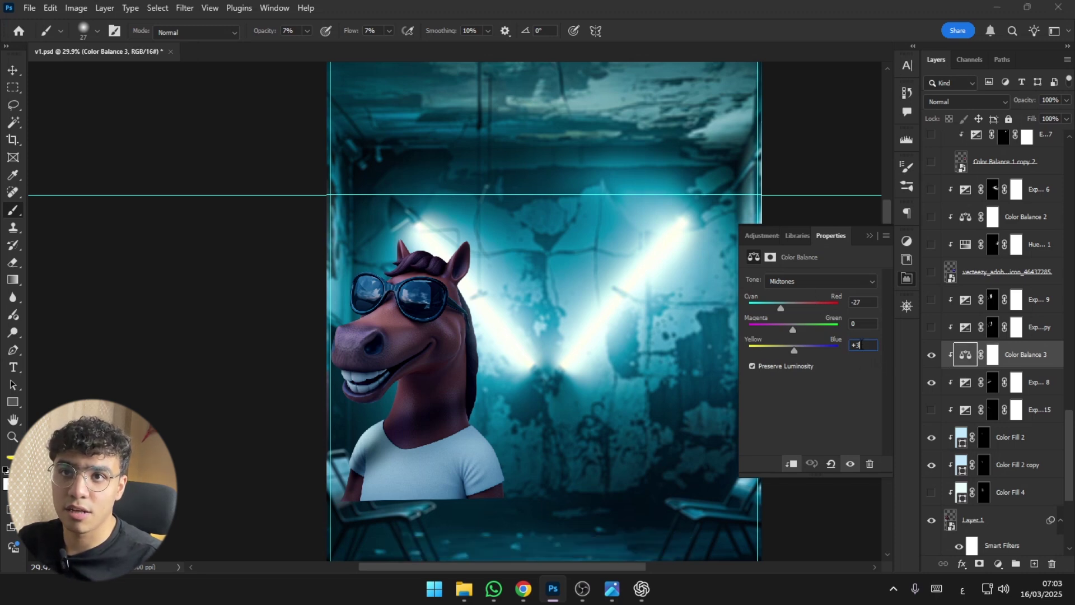
double_click(857, 345)
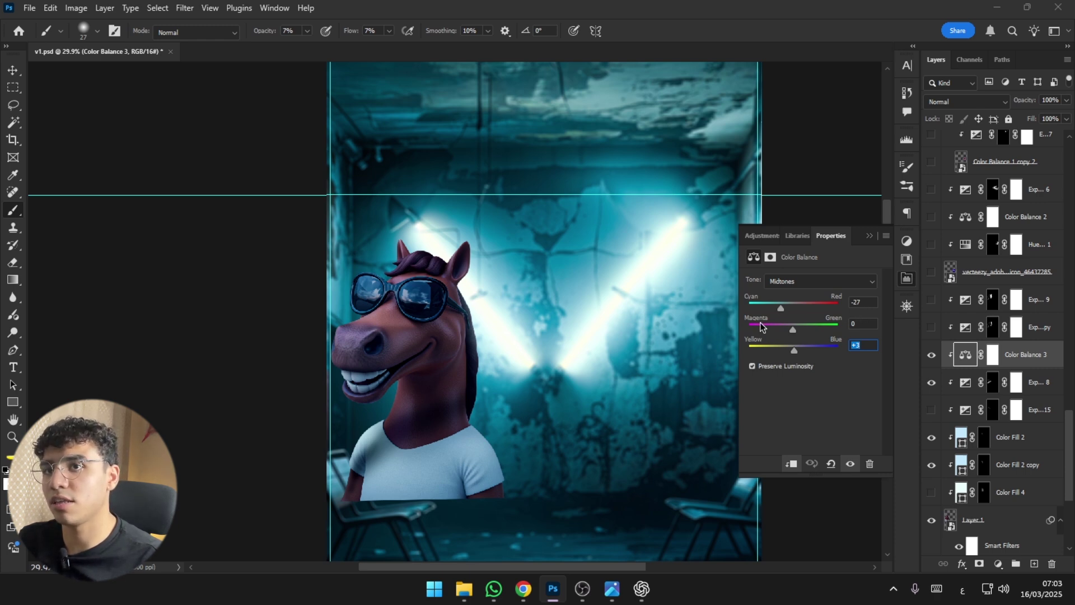
drag(782, 309, 786, 308)
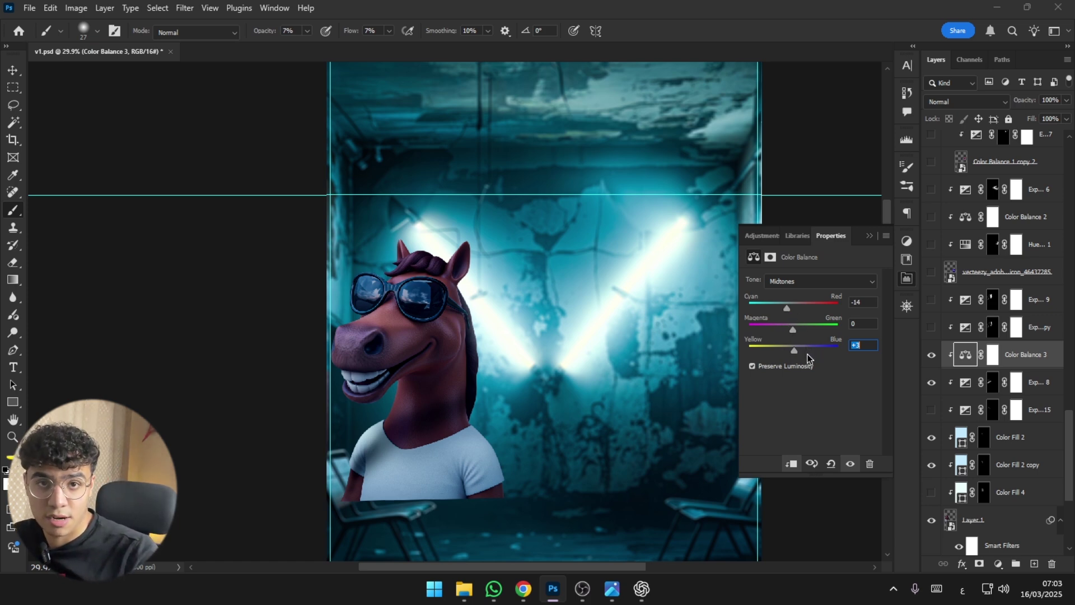
Set the Color Balance 3 midtones to +3 magenta-green and +9 yellow-blue, checking the other tonal ranges.
scroll(800, 283, down, 1)
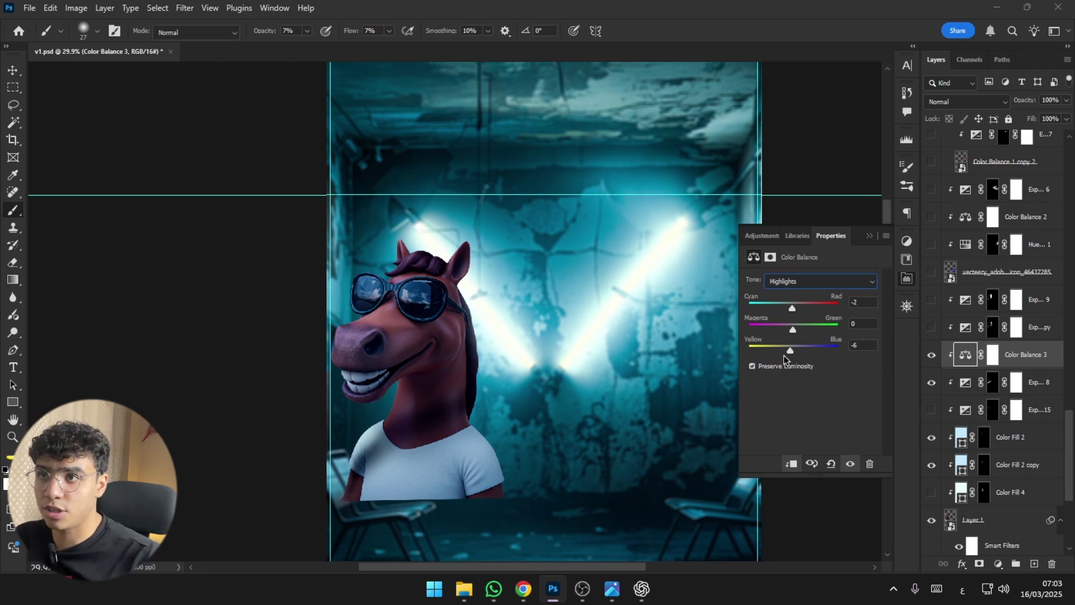
click(831, 281)
click(810, 302)
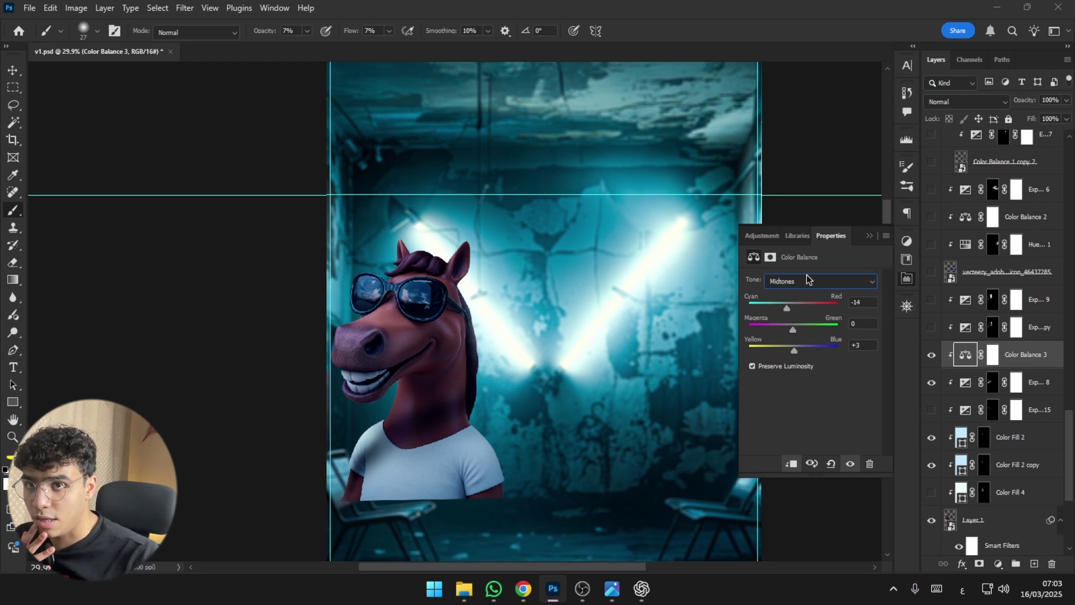
drag(798, 331, 800, 331)
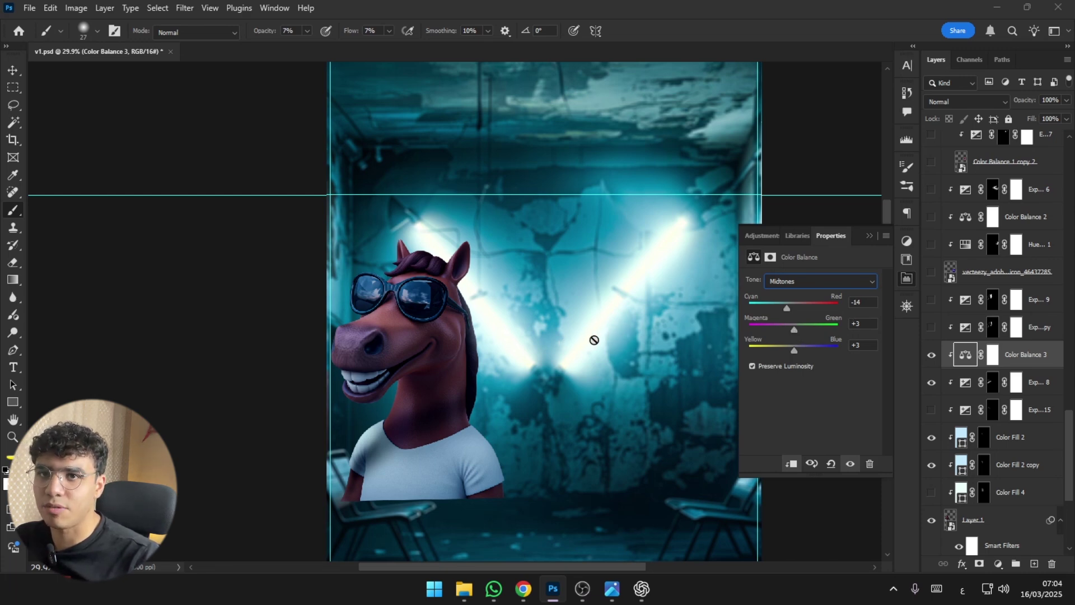
drag(794, 350, 798, 351)
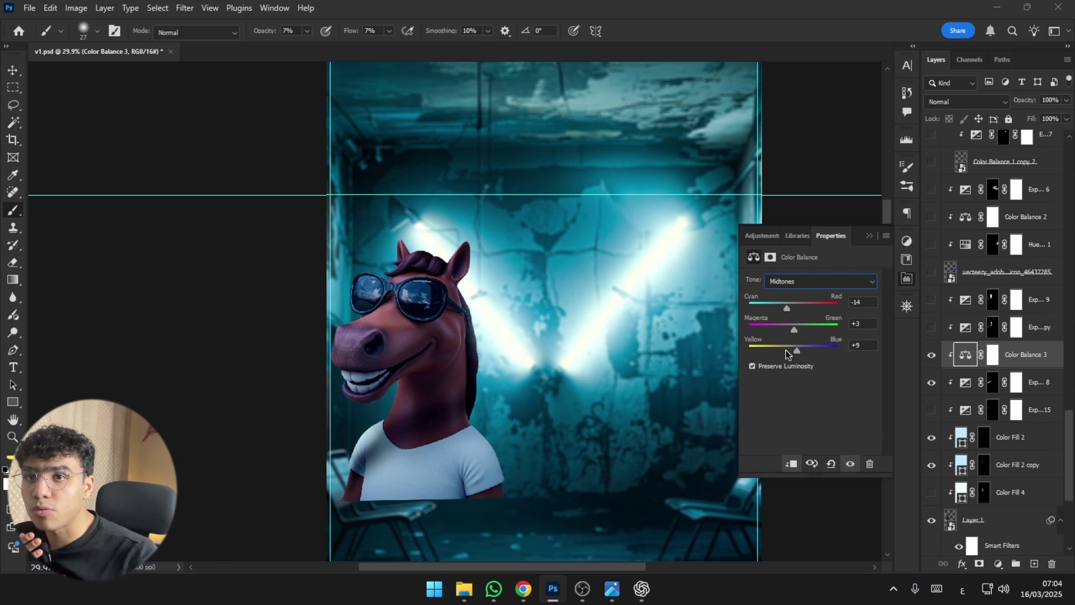
click(812, 281)
click(812, 310)
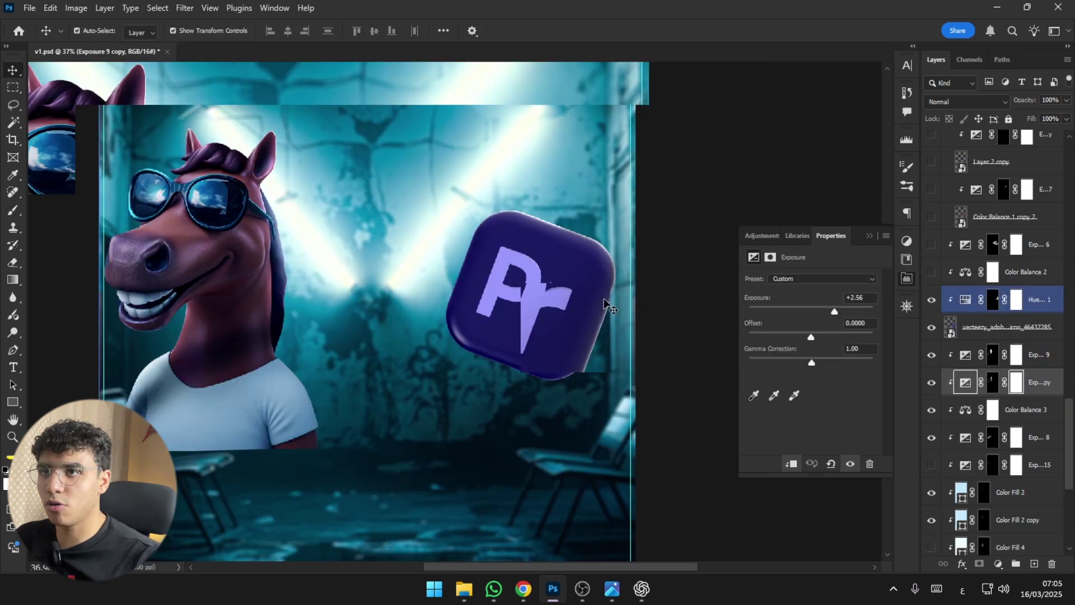
Compare the Pr icon with Color Balance 2 shown and hidden against the whole poster.
scroll(603, 303, down, 5)
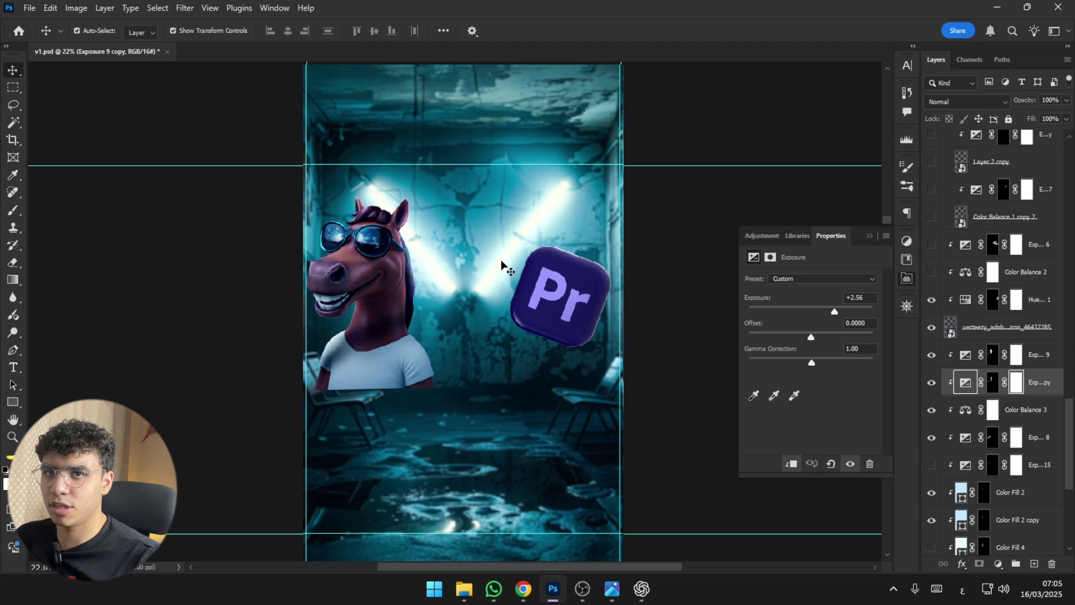
click(376, 257)
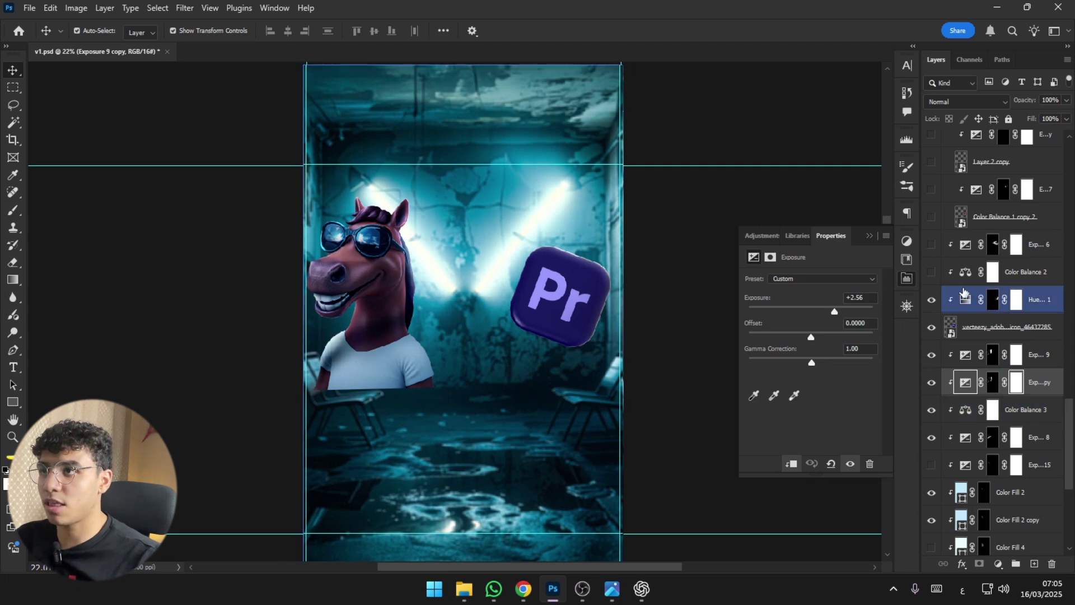
click(932, 272)
click(937, 276)
click(936, 275)
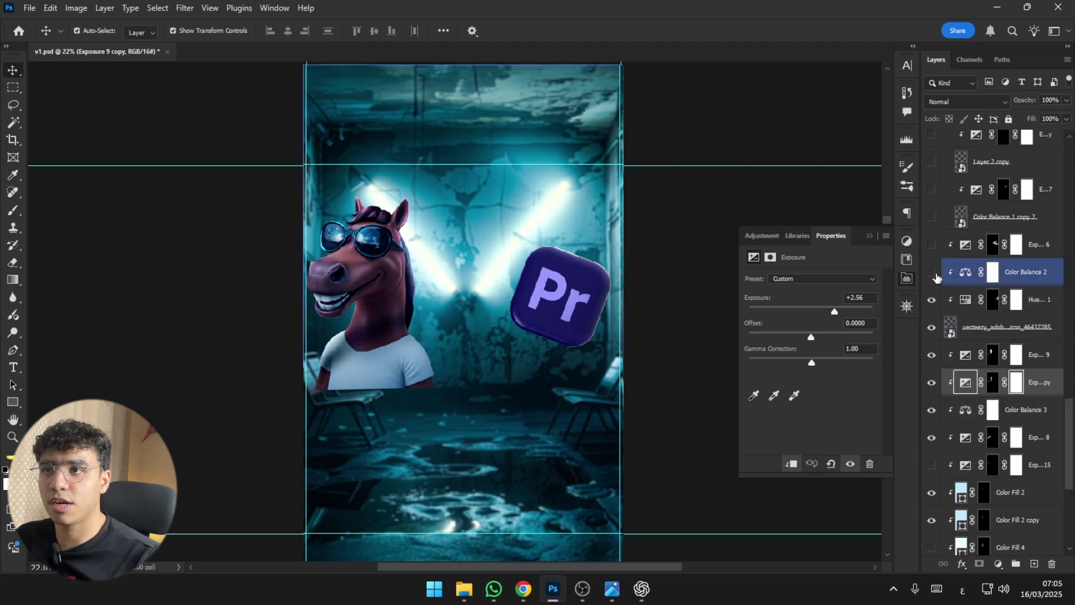
click(937, 276)
click(936, 276)
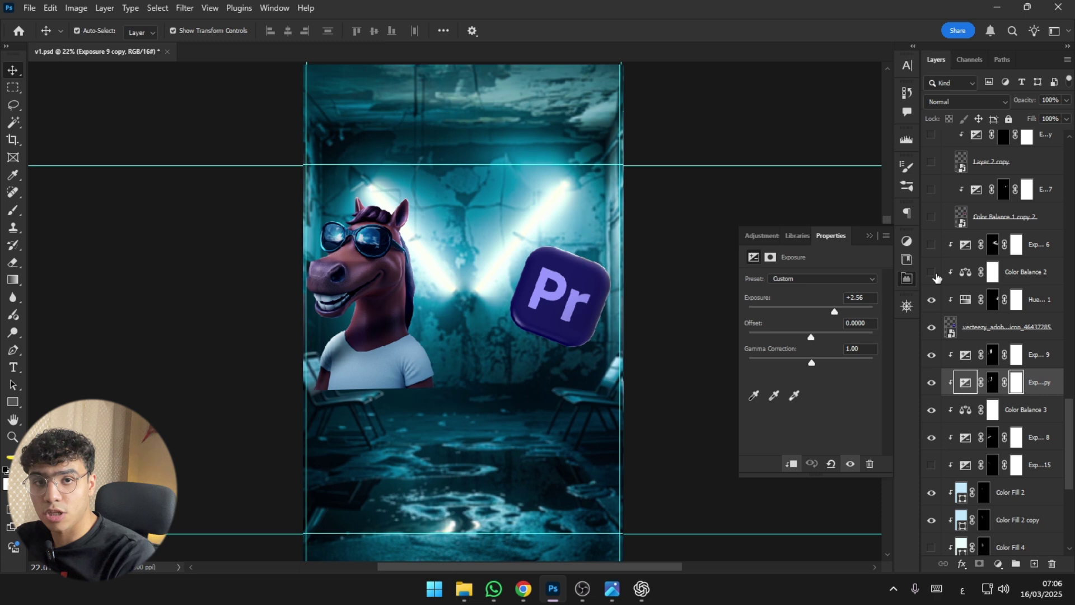
Inspect the purple Pr icon up close and turn on Color Balance 2 to shift it toward blue.
click(591, 291)
scroll(592, 291, up, 1)
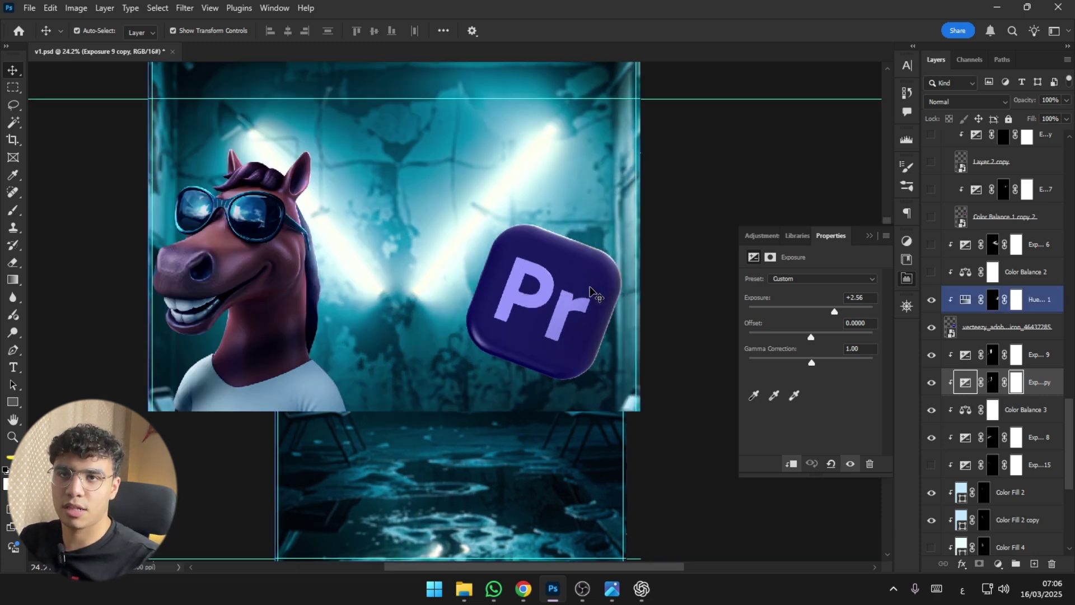
scroll(592, 291, up, 2)
click(550, 302)
click(537, 336)
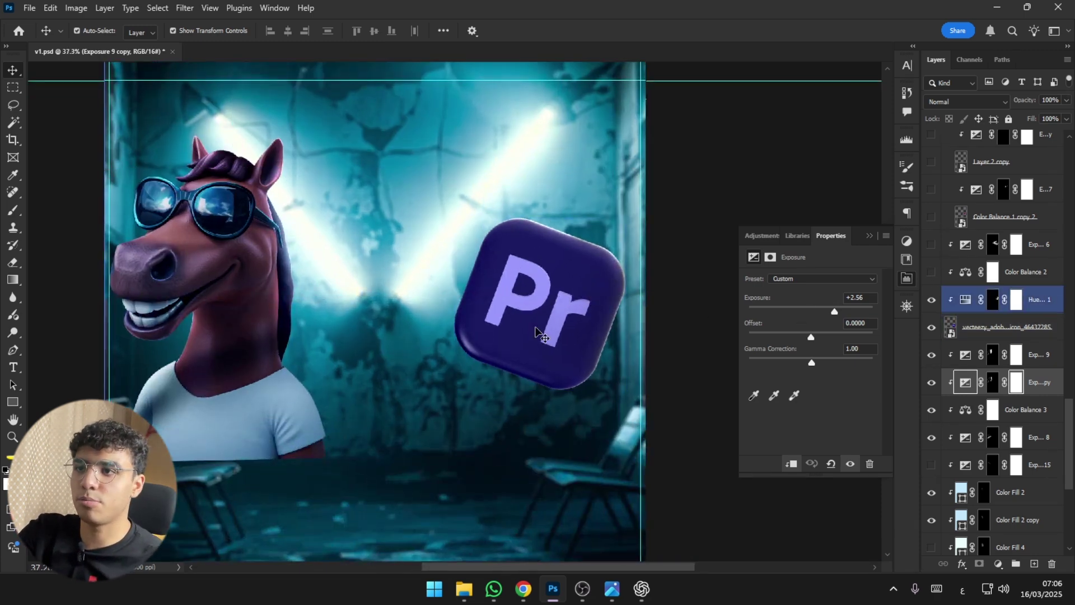
click(645, 353)
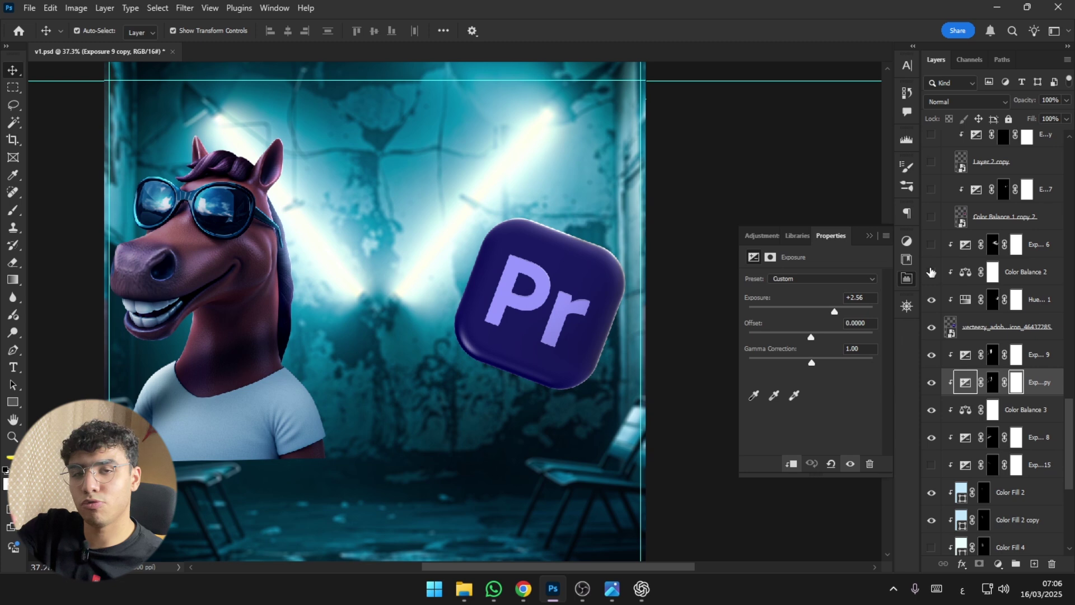
click(931, 272)
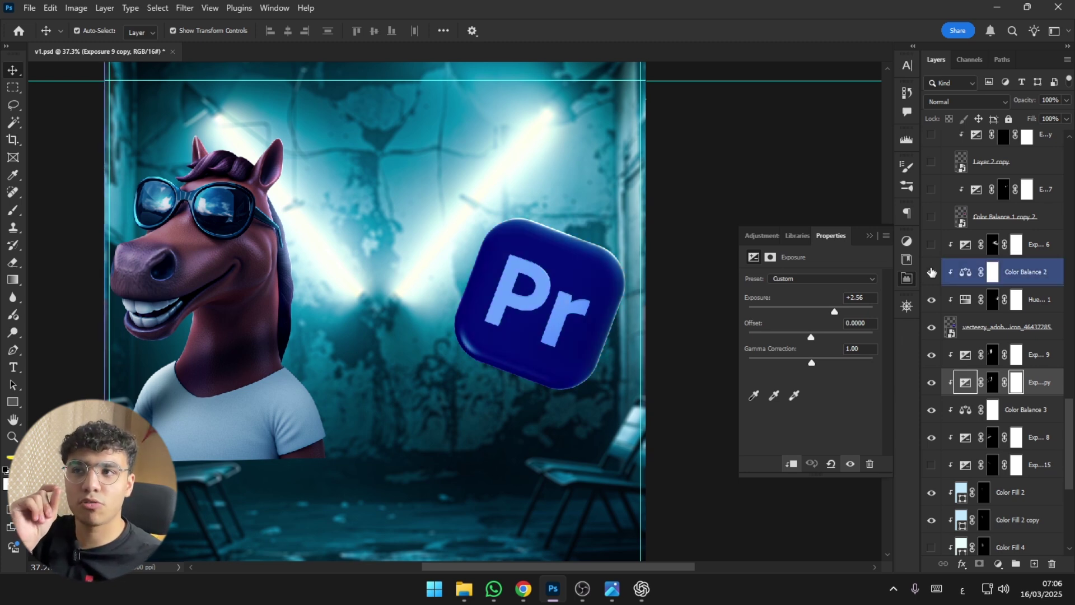
scroll(440, 230, down, 3)
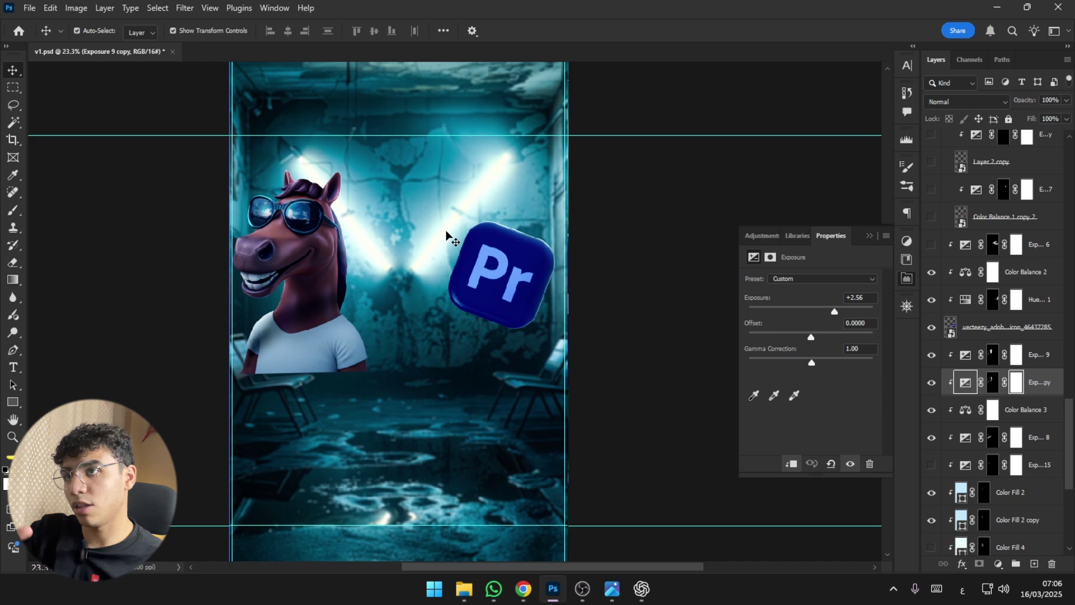
Show the Exposure 6 adjustment on the Pr icon, comparing the icon with and without it.
click(488, 256)
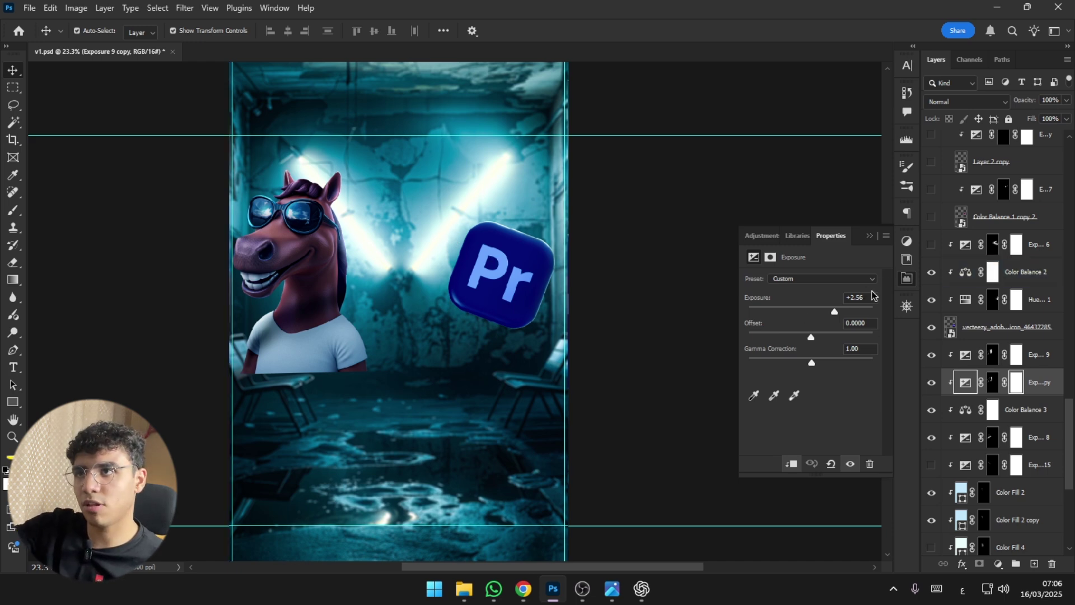
click(932, 247)
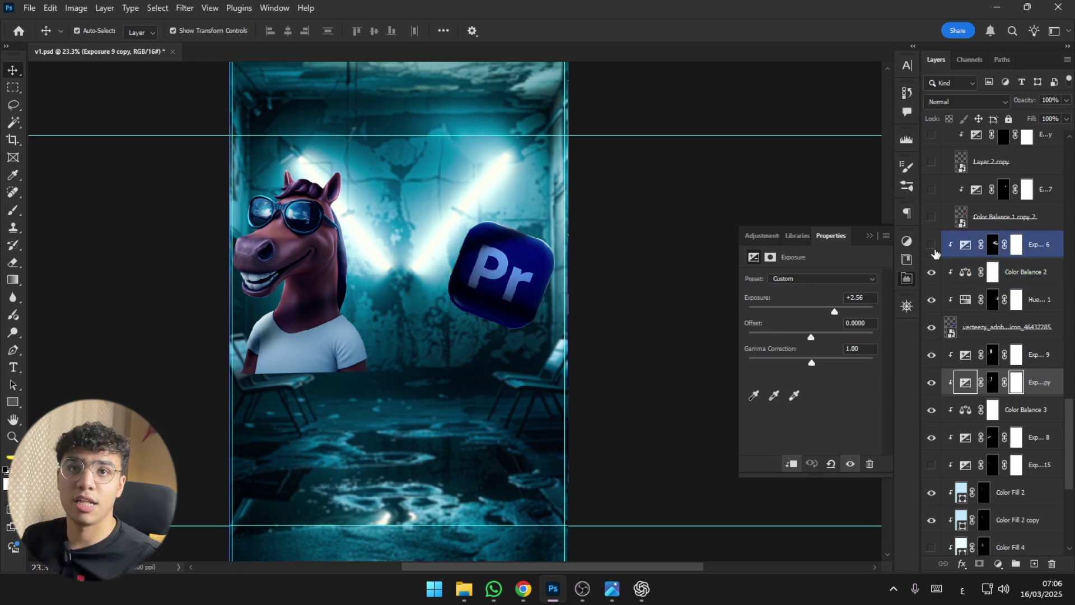
click(932, 249)
click(932, 249)
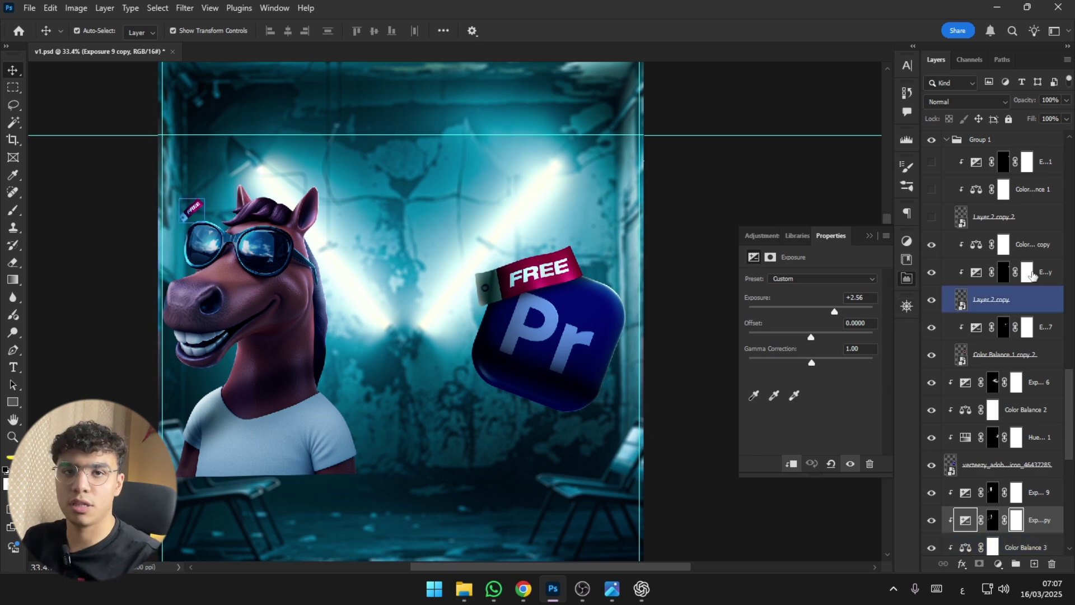
Show the FREE tag layers in Group 1 together with their clipped Color Balance and Exposure adjustments.
scroll(952, 297, up, 1)
click(932, 248)
click(932, 217)
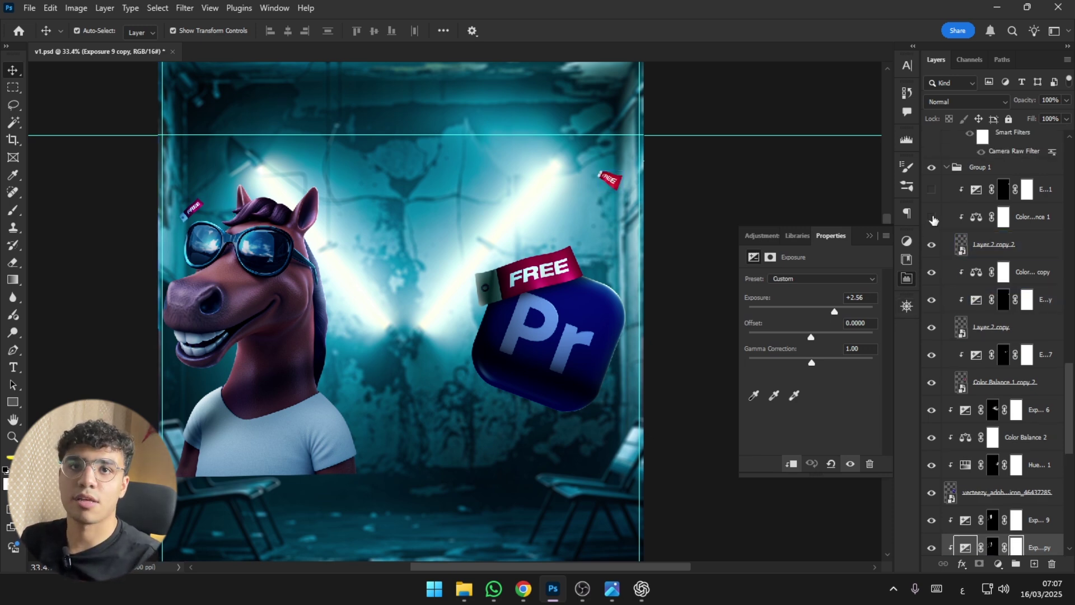
click(931, 189)
scroll(1002, 294, up, 3)
scroll(1001, 294, up, 2)
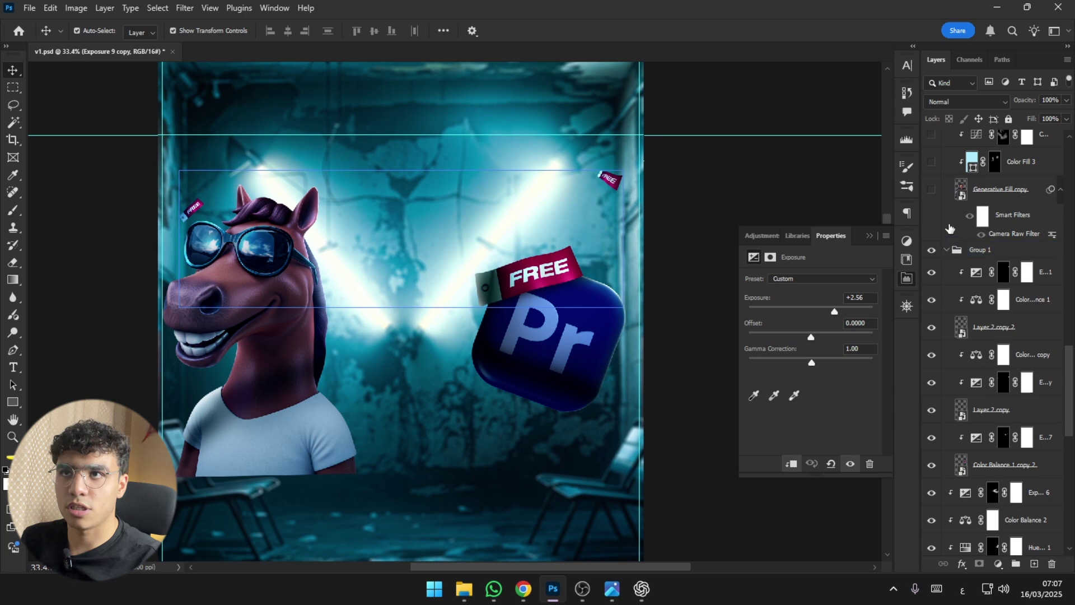
Show the man's Generative Fill copy layer and check him against the horse and Pr icon behind.
click(931, 244)
scroll(314, 329, down, 2)
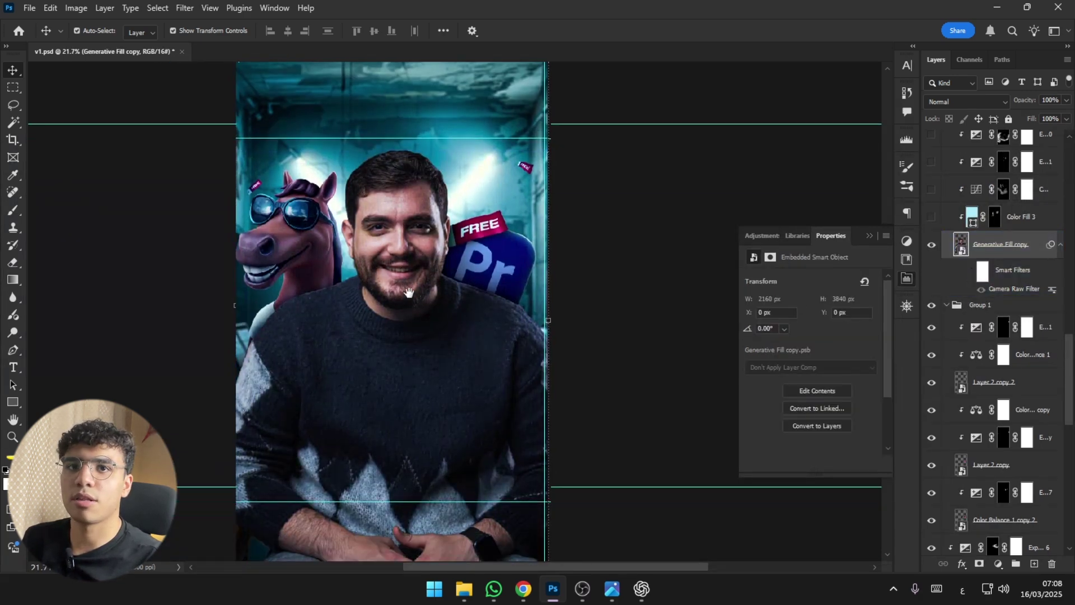
scroll(392, 275, up, 2)
drag(403, 302, 403, 318)
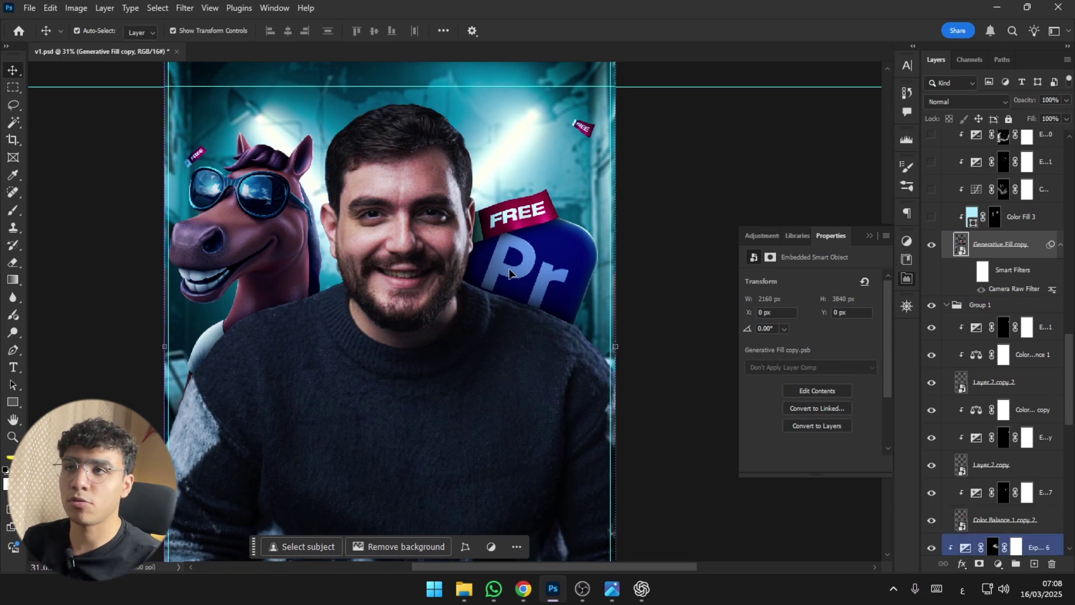
scroll(402, 256, down, 1)
scroll(402, 257, down, 2)
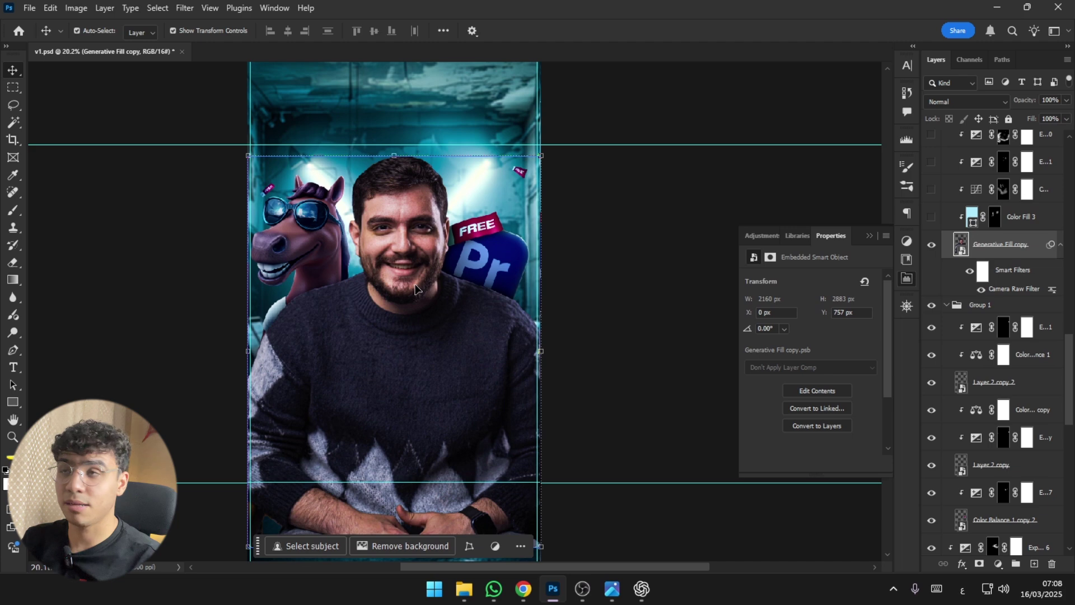
Show the Color Fill 3 and Curves layers clipped to the man's portrait, inspecting him up close and in the whole poster.
scroll(415, 289, up, 5)
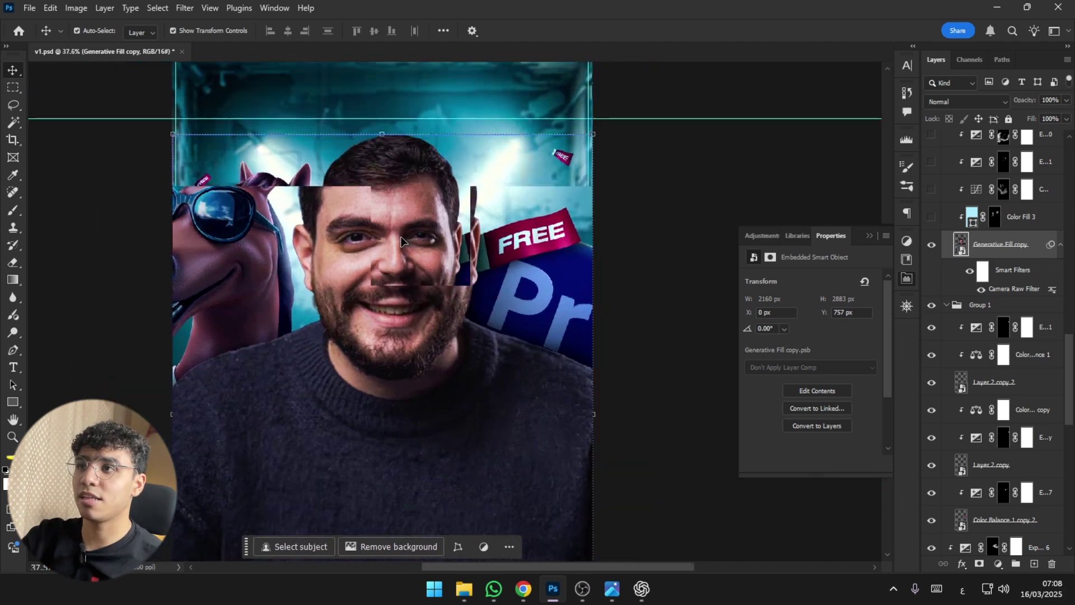
scroll(401, 241, down, 5)
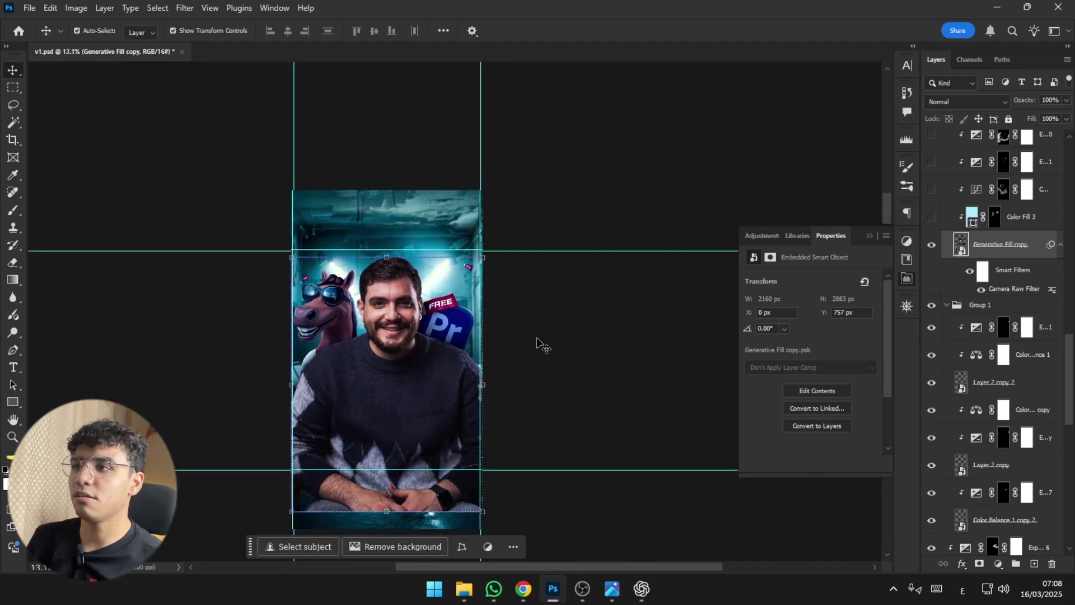
scroll(981, 320, up, 3)
scroll(981, 321, down, 1)
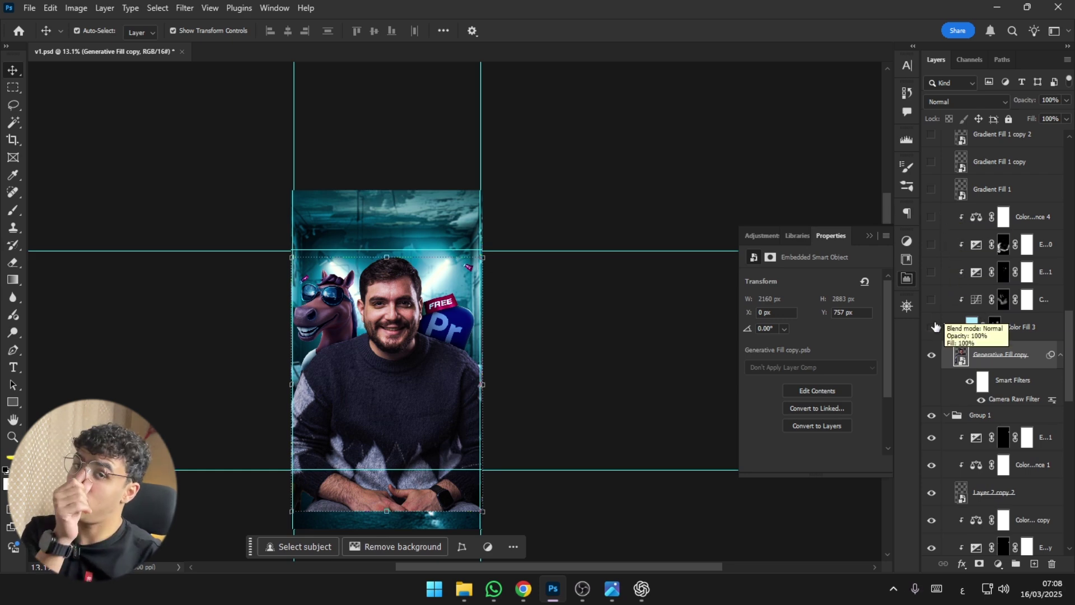
click(932, 327)
scroll(329, 275, up, 2)
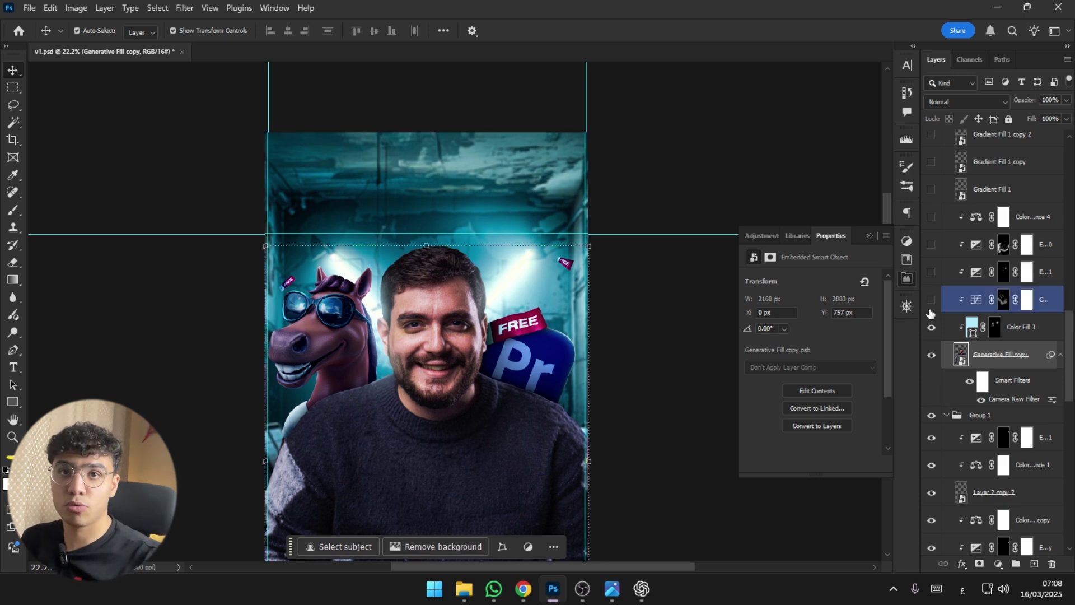
drag(420, 422, 404, 292)
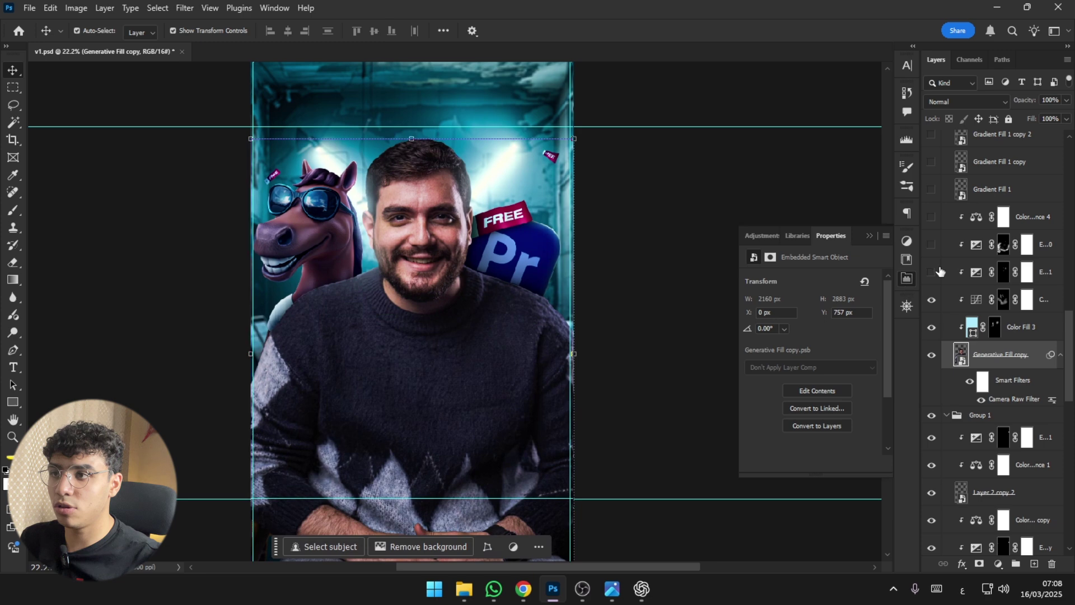
click(933, 302)
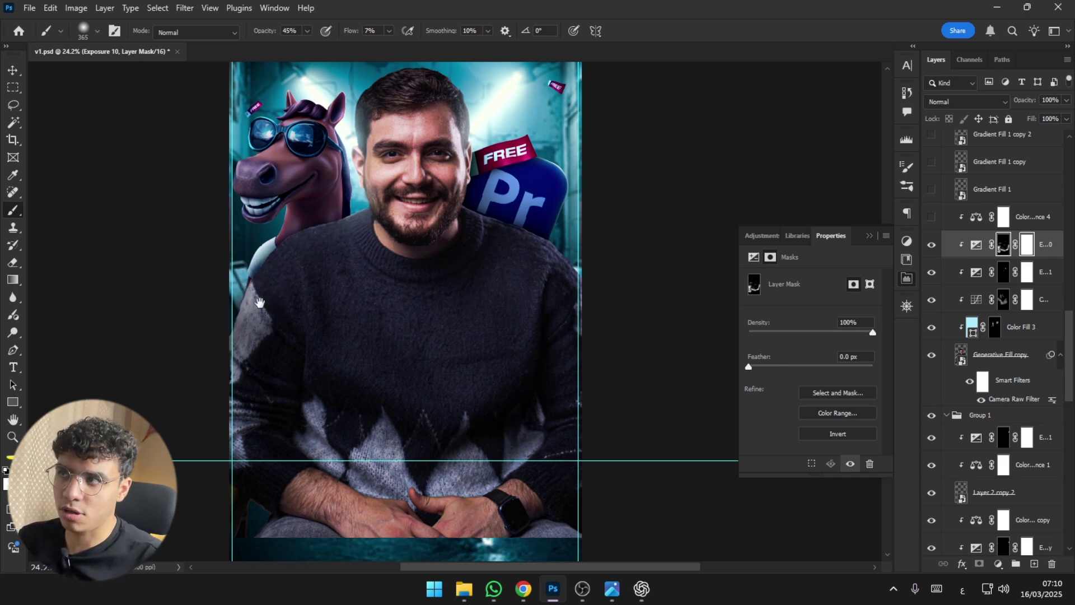
Show the Color Balance 4 adjustment on the man and compare the portrait with and without it.
drag(262, 280, 291, 323)
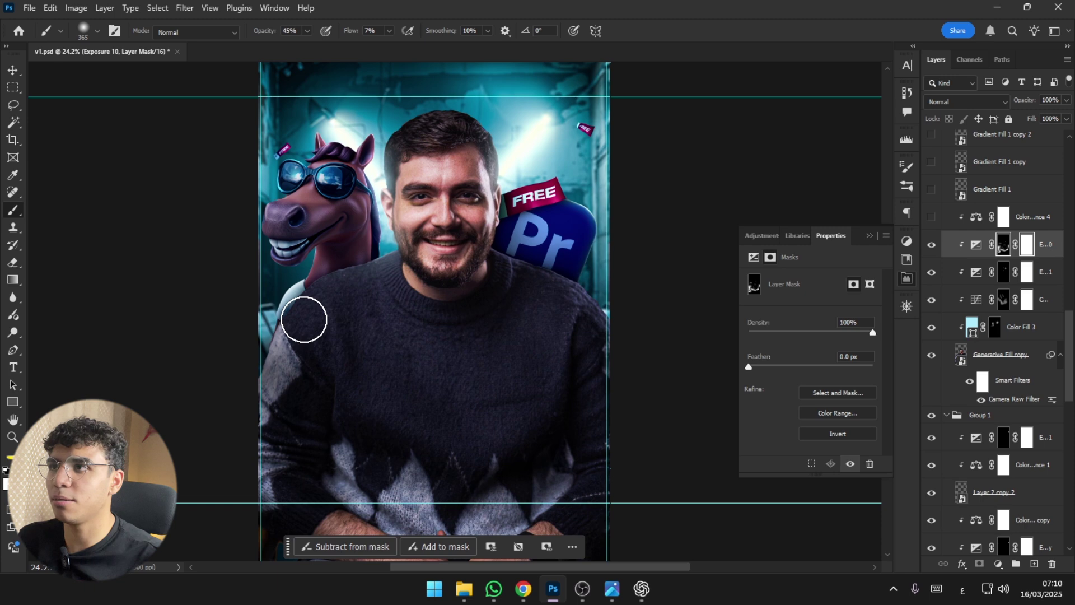
scroll(356, 320, down, 2)
mouse_move(356, 315)
mouse_down()
mouse_move(365, 305)
mouse_move(354, 311)
mouse_move(397, 310)
mouse_up()
scroll(408, 286, up, 1)
scroll(407, 286, up, 1)
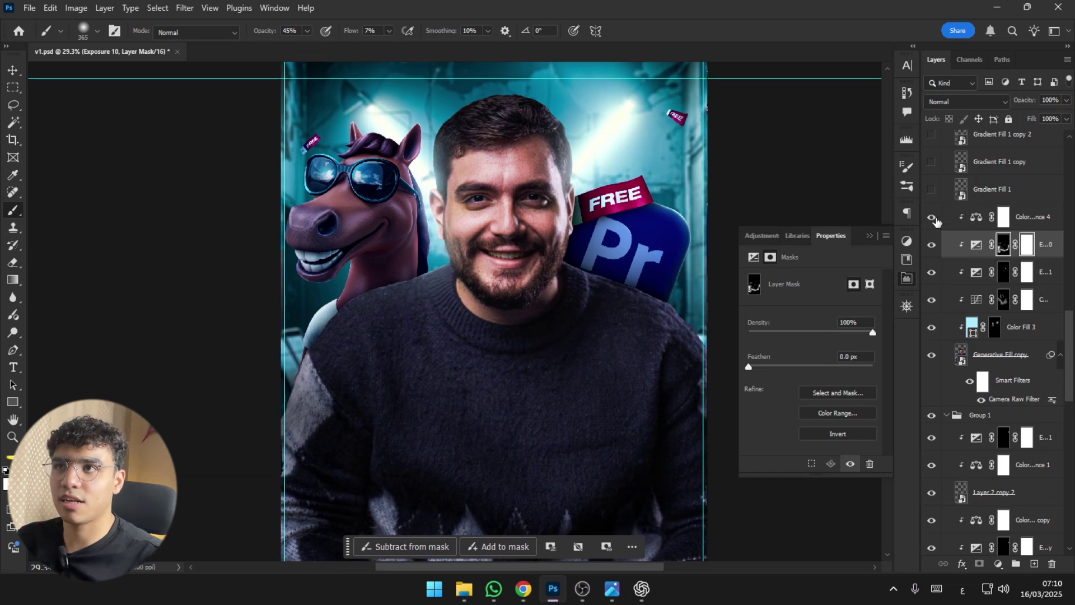
click(974, 222)
click(935, 218)
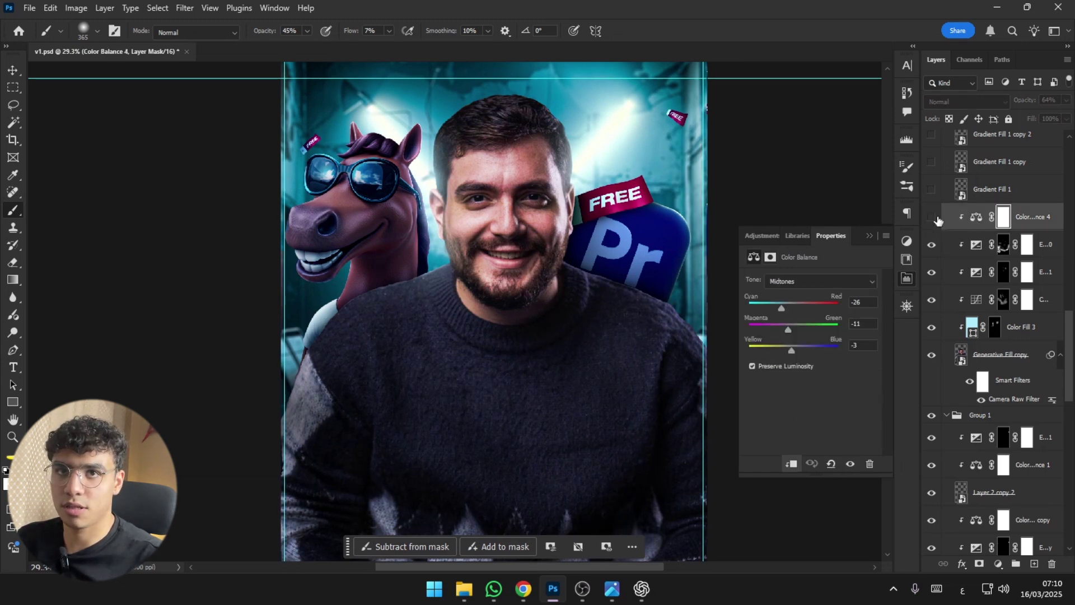
click(933, 218)
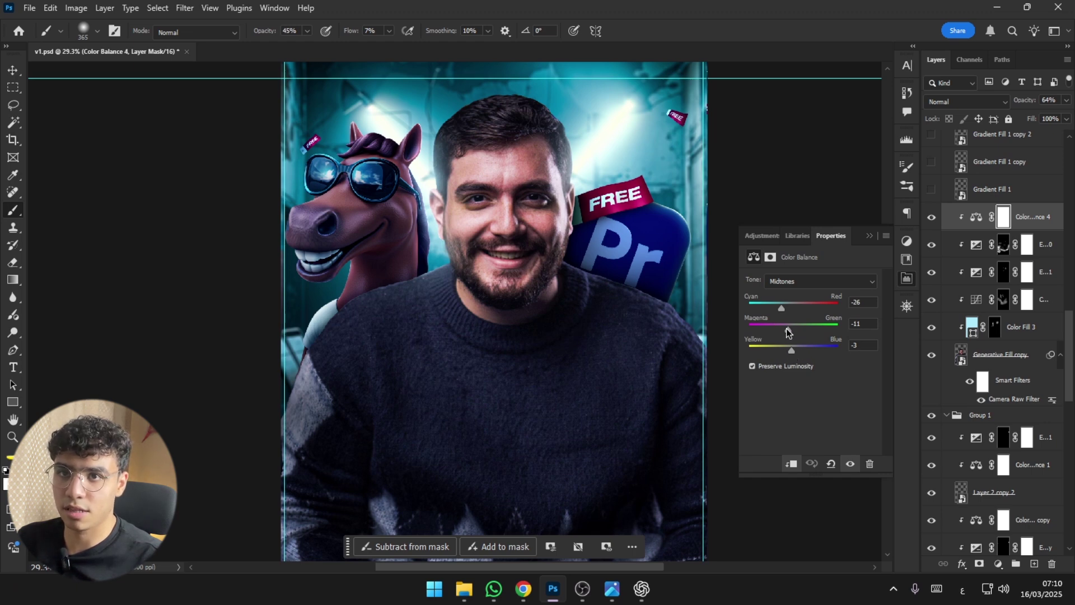
Review the shadows and highlights settings of Color Balance 4, then put its properties away.
click(806, 280)
click(802, 293)
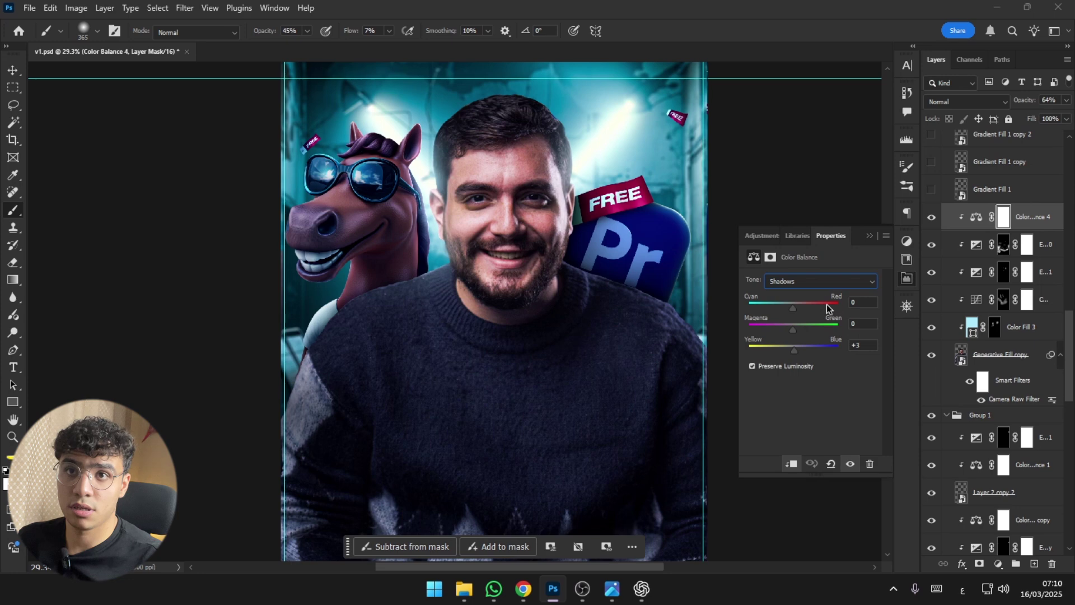
click(816, 281)
click(788, 319)
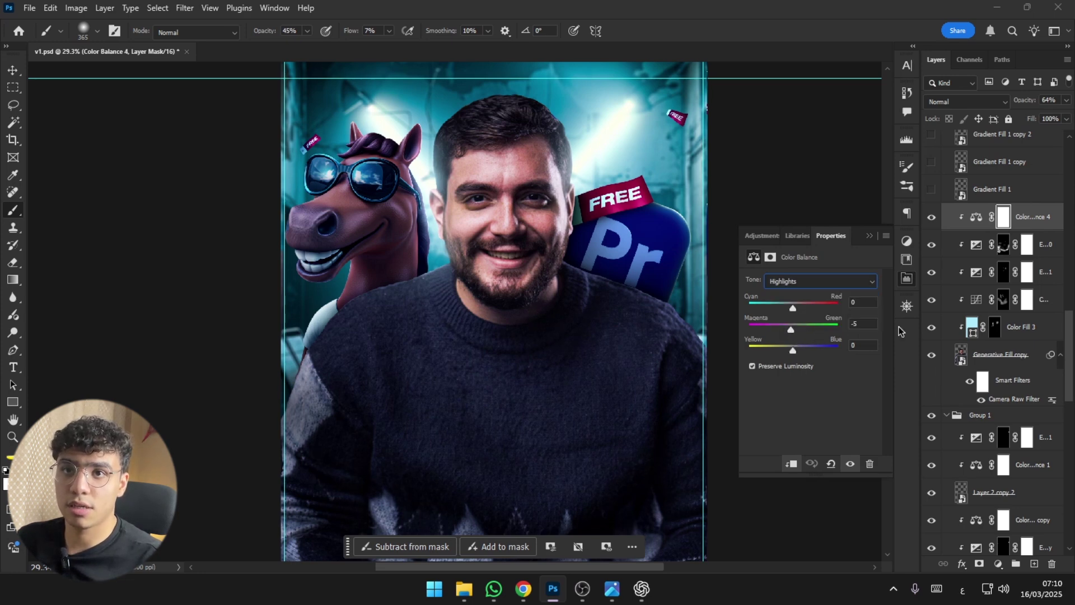
click(869, 235)
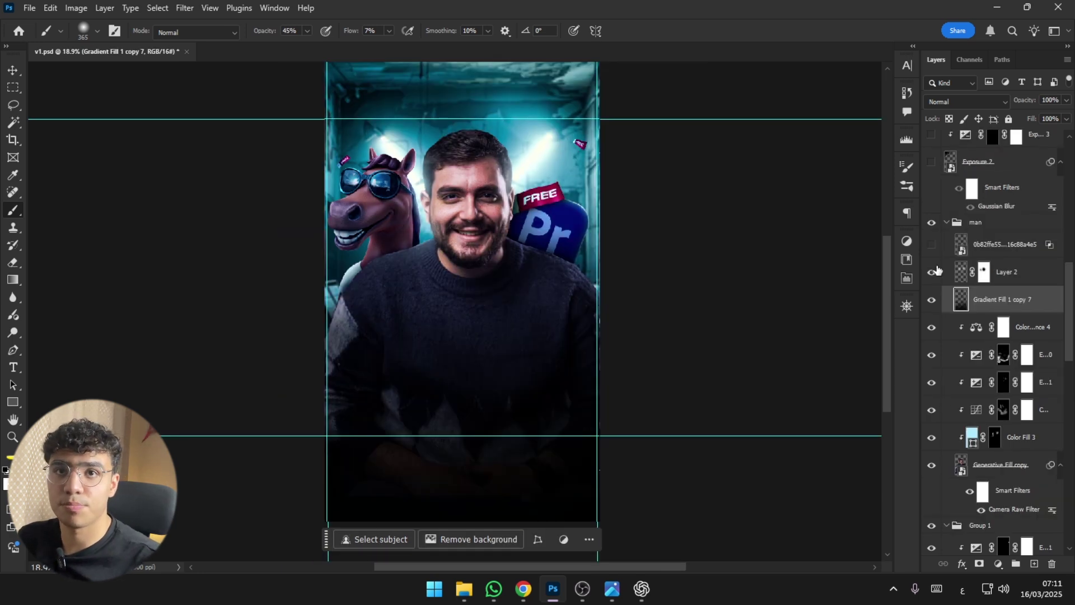
Show Layer 2 above the man and set its blend mode to Screen.
click(938, 275)
click(931, 273)
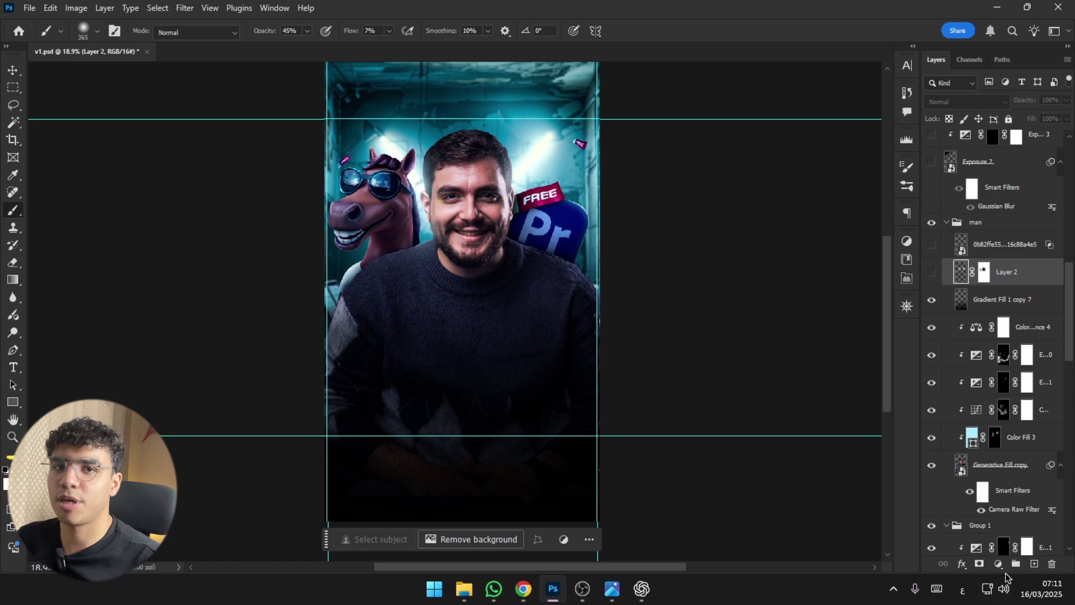
click(999, 564)
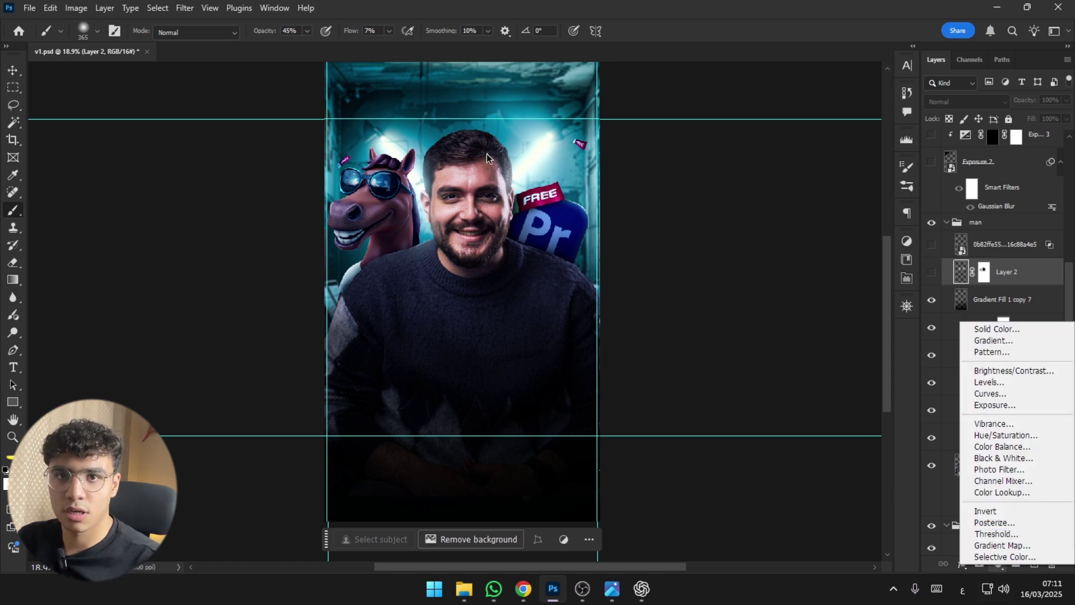
click(845, 405)
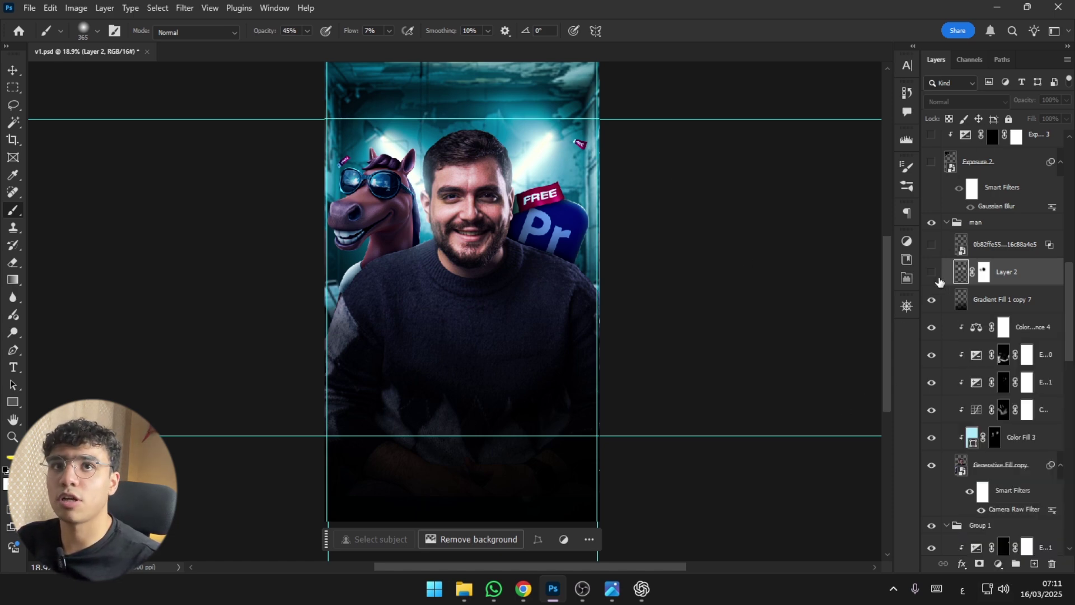
click(932, 273)
click(946, 103)
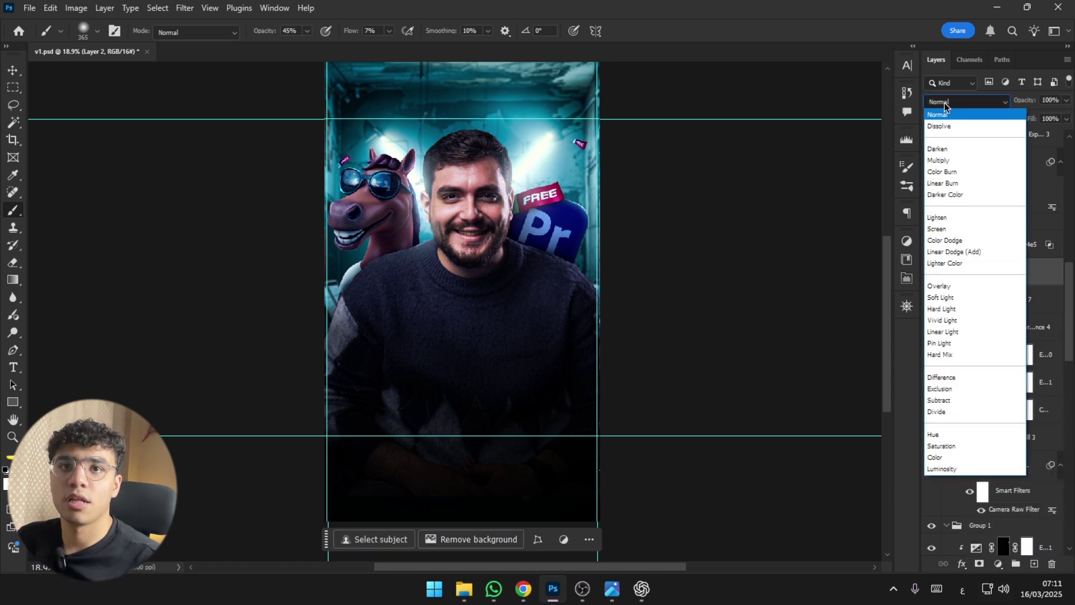
click(935, 230)
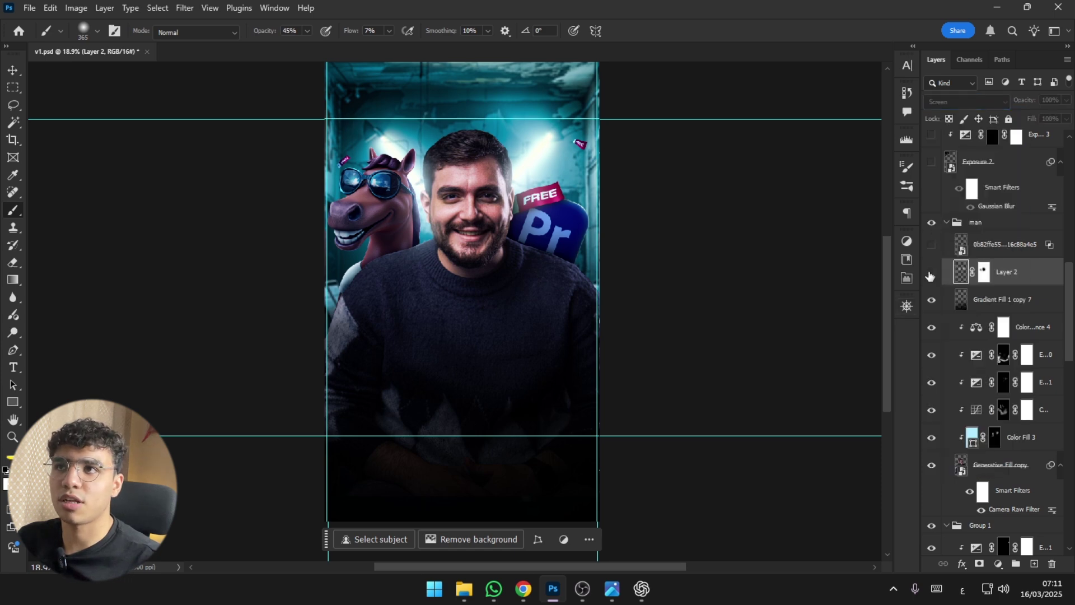
Show the horse-head logo on the man's sweater and look up its source image in the Downloads folder.
scroll(925, 387, up, 5)
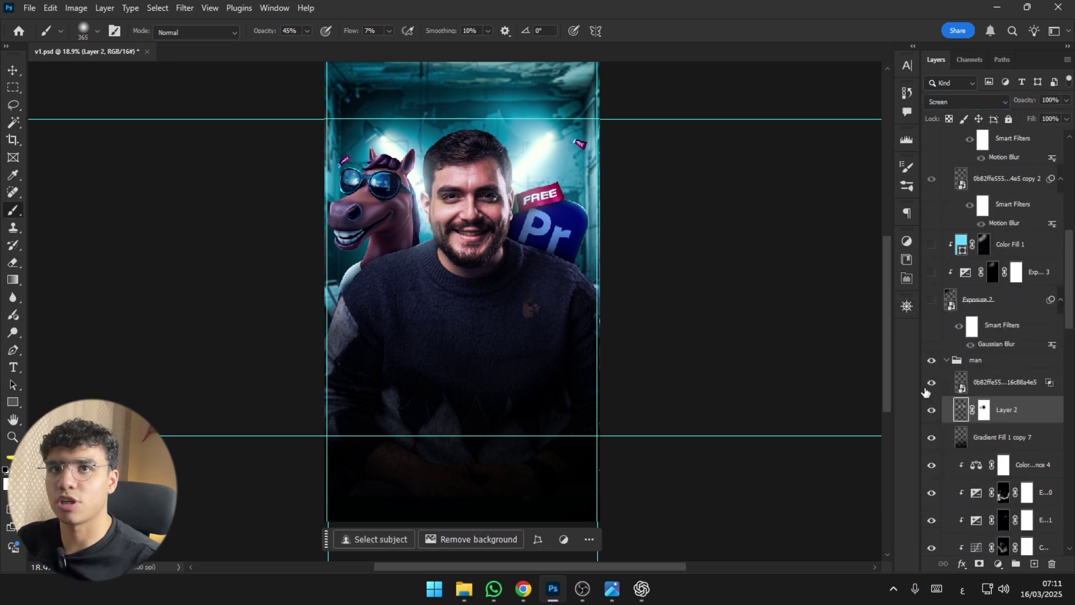
click(943, 389)
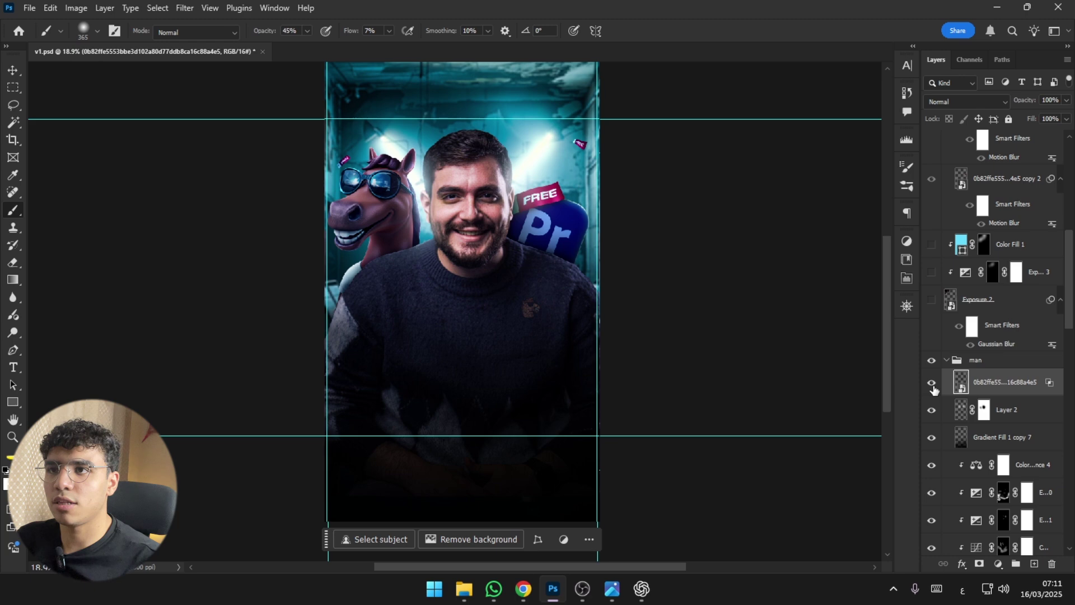
click(468, 599)
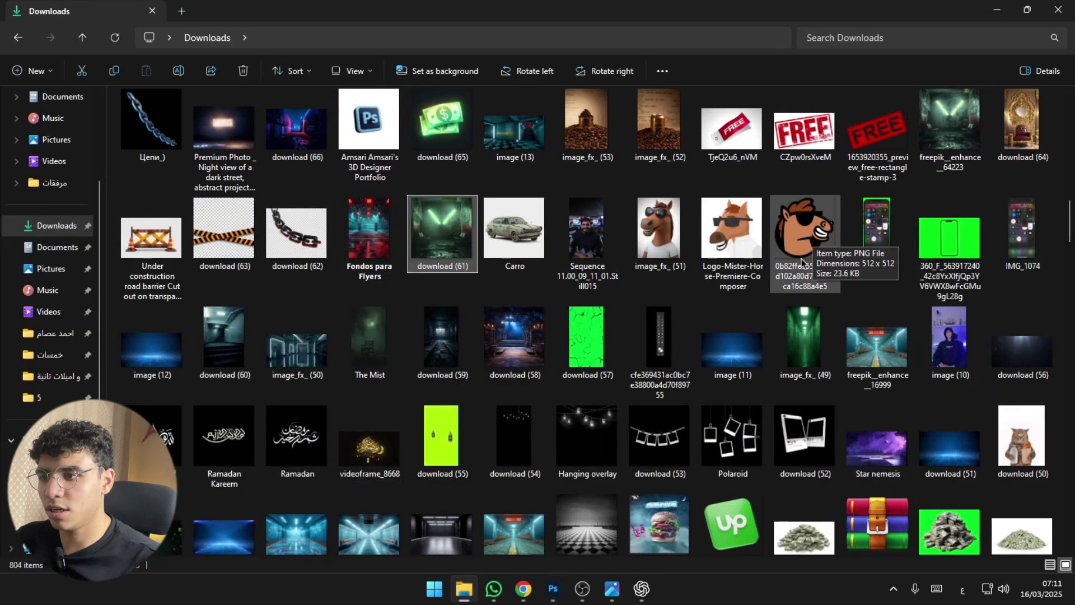
drag(791, 234, 531, 308)
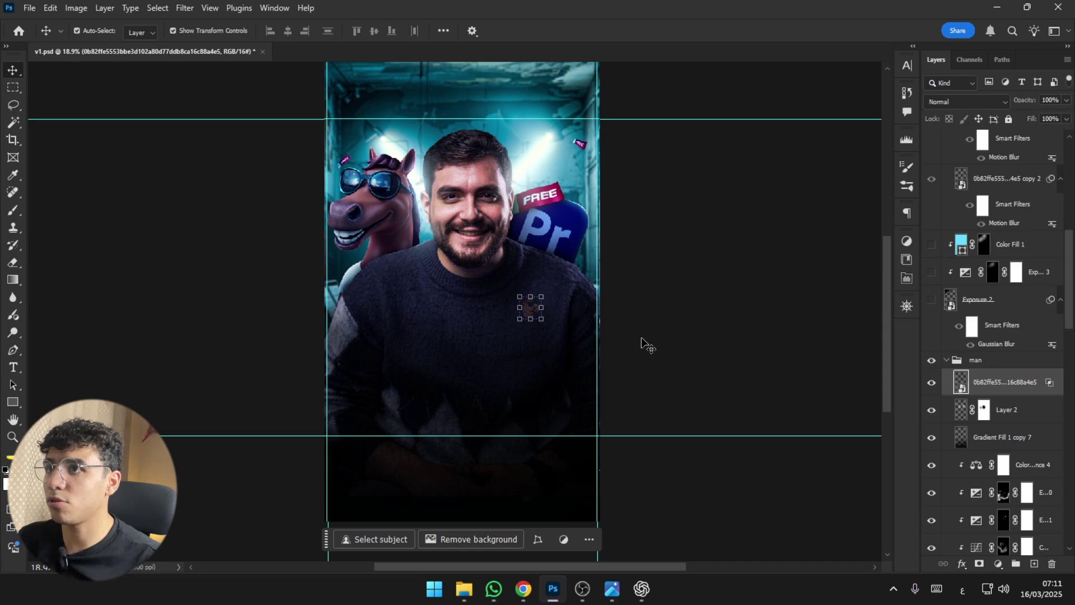
Open the sweater logo layer's blending options and reset the dark end of the underlying-layer Blend If range to 0.
click(988, 420)
double_click(1039, 392)
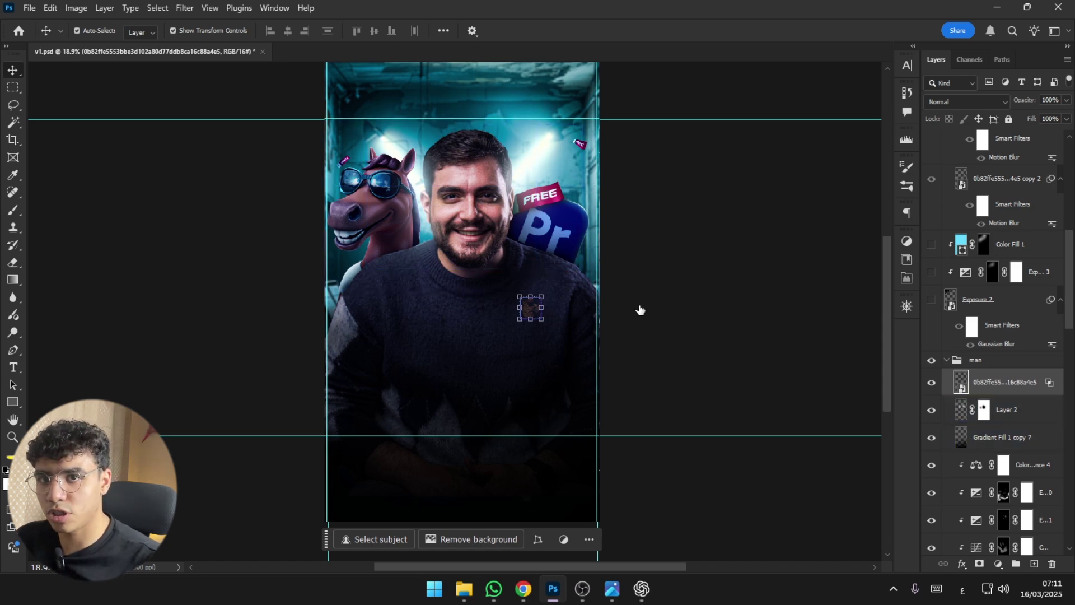
drag(750, 20, 479, 209)
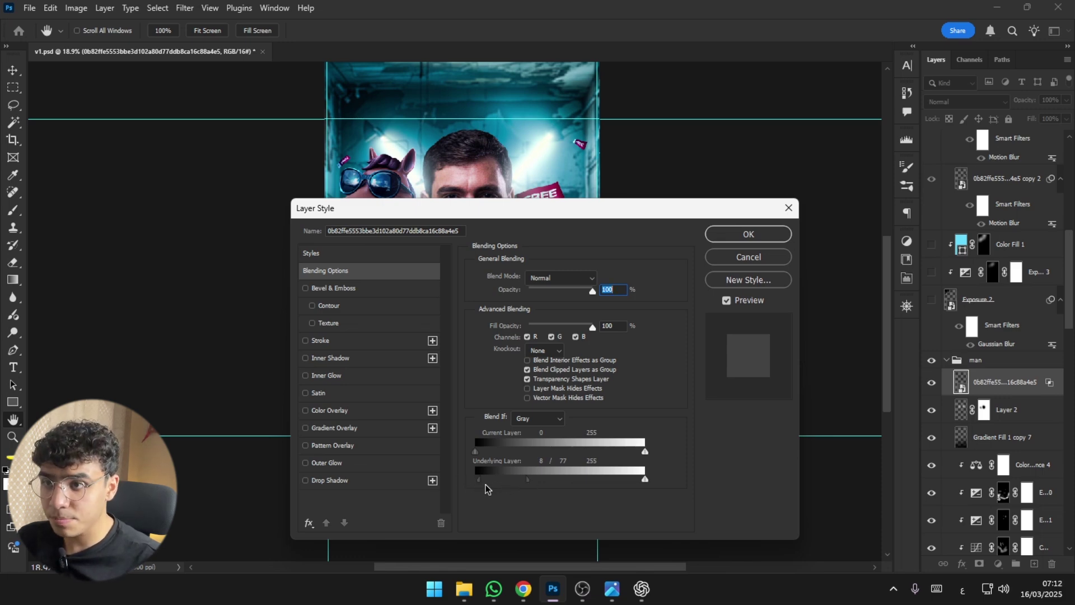
drag(526, 216, 918, 134)
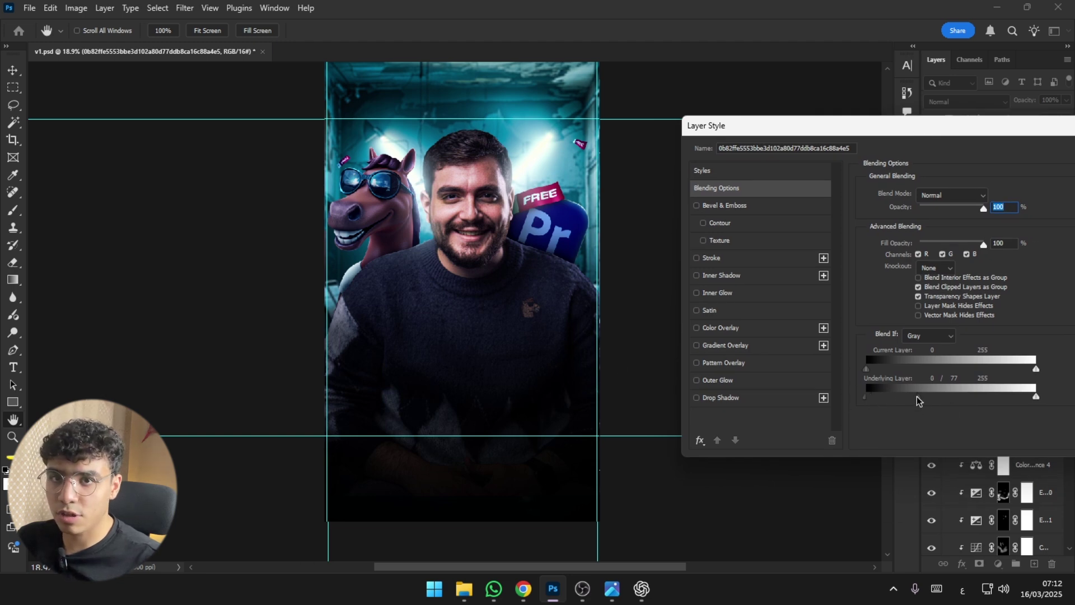
drag(918, 397, 709, 422)
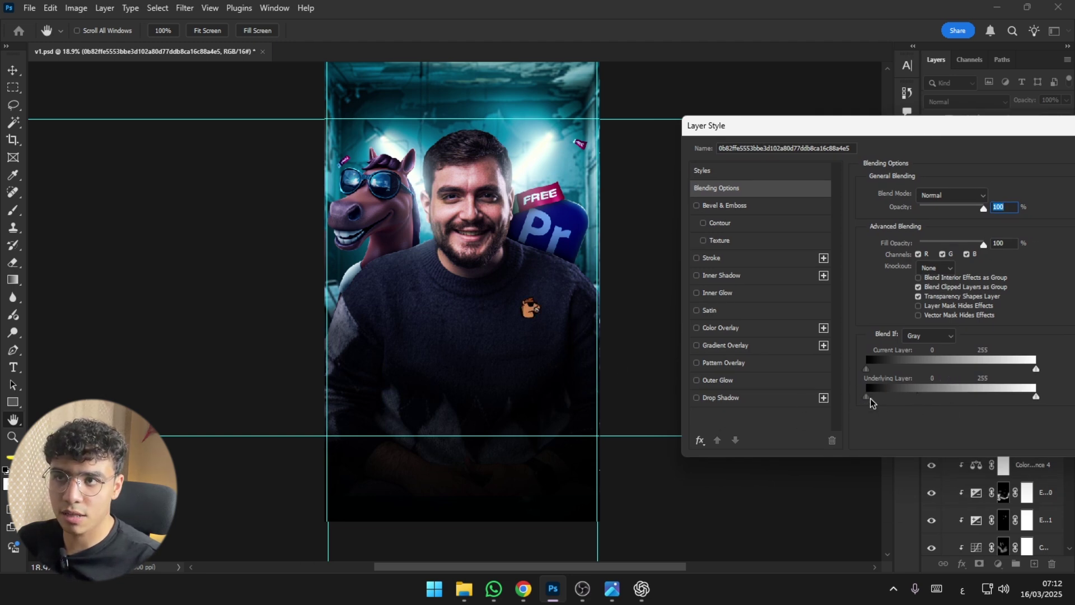
Blend the logo into the sweater by splitting the underlying-layer Blend If dark slider to 14 / 48, and apply it.
mouse_move(869, 401)
mouse_down()
mouse_move(900, 399)
mouse_move(881, 406)
mouse_up()
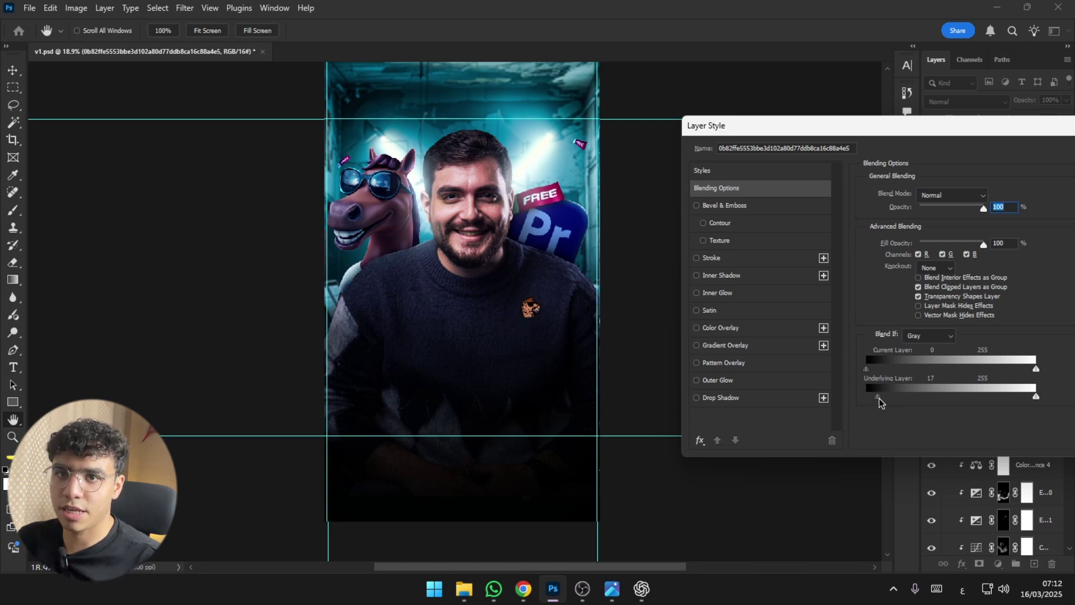
drag(880, 398, 896, 401)
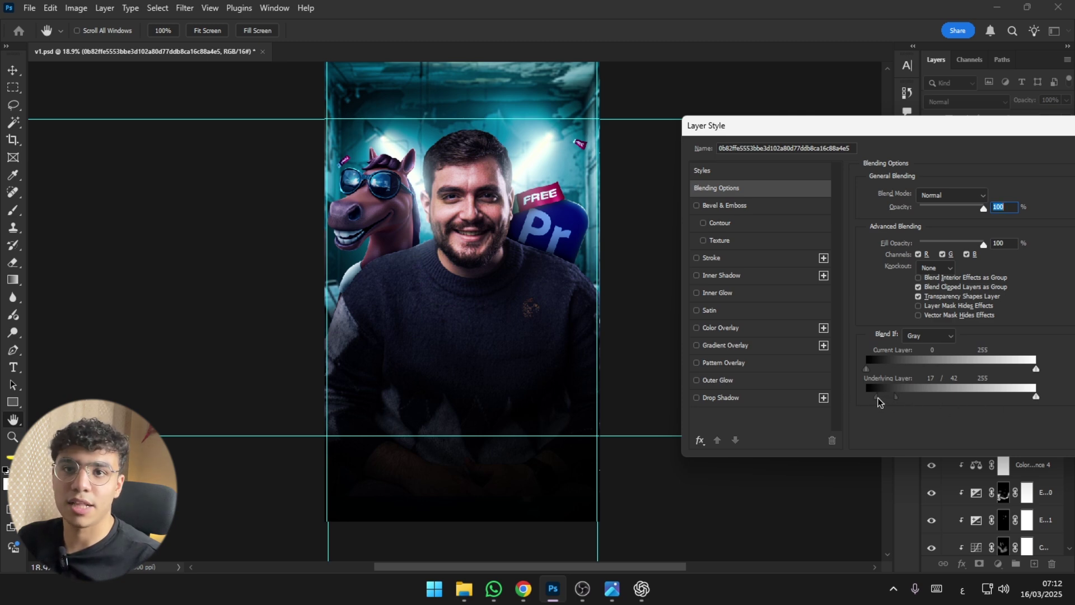
drag(878, 401, 901, 400)
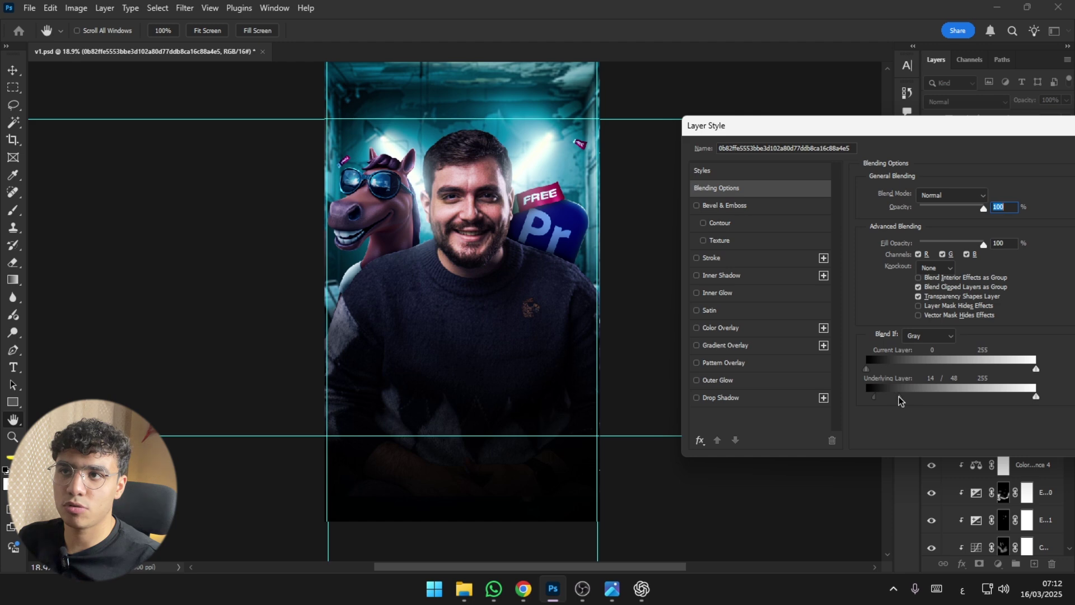
drag(930, 132, 566, 201)
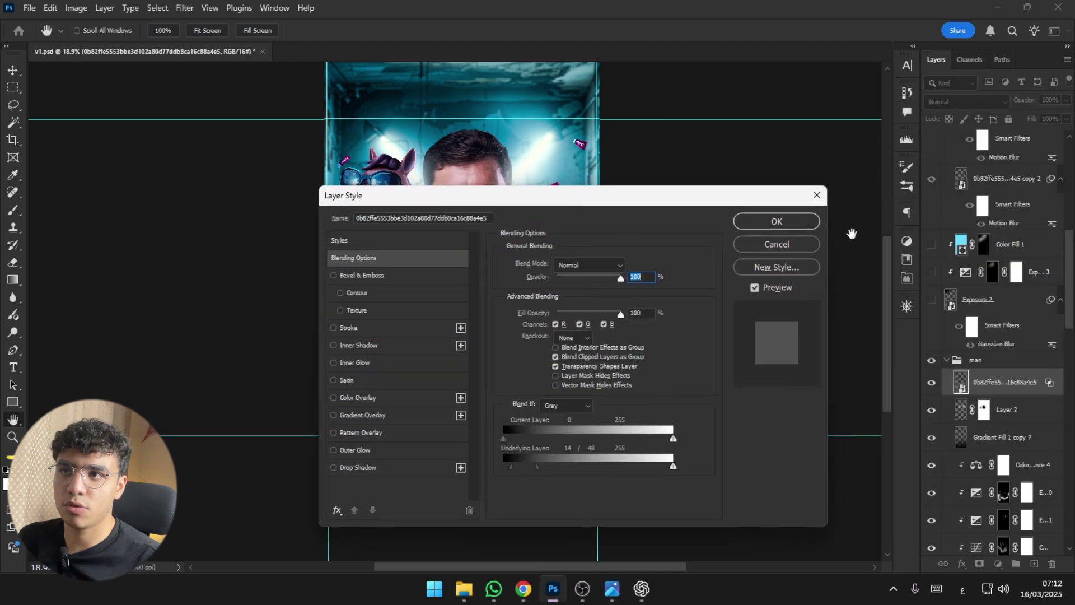
click(777, 222)
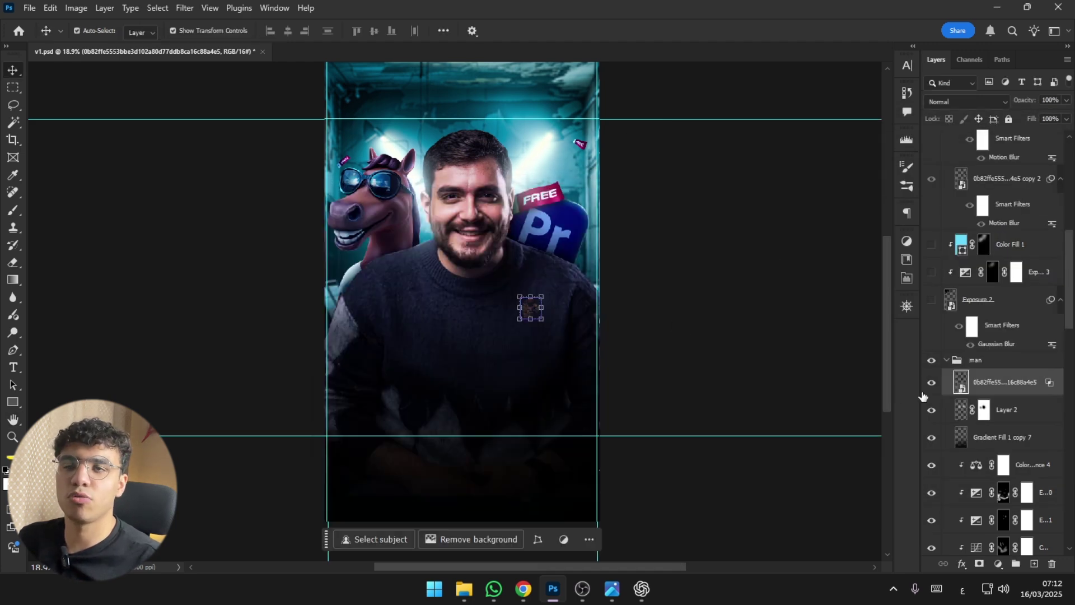
click(1046, 399)
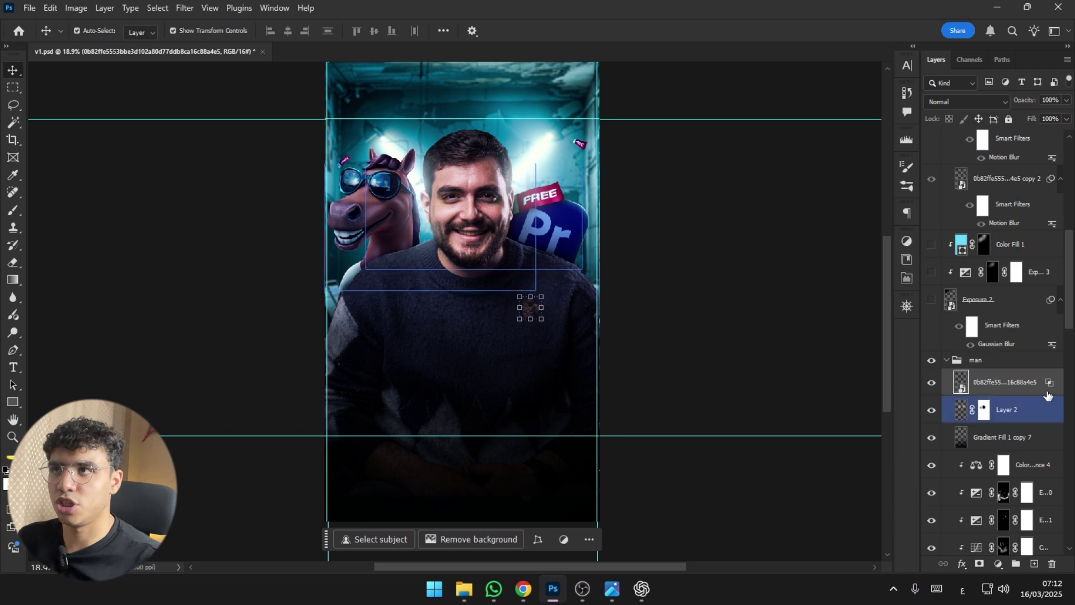
click(1048, 392)
Show the motion-blurred flying logos, the blurred hand and the blurred red FREE banner in the poster.
scroll(1047, 392, up, 1)
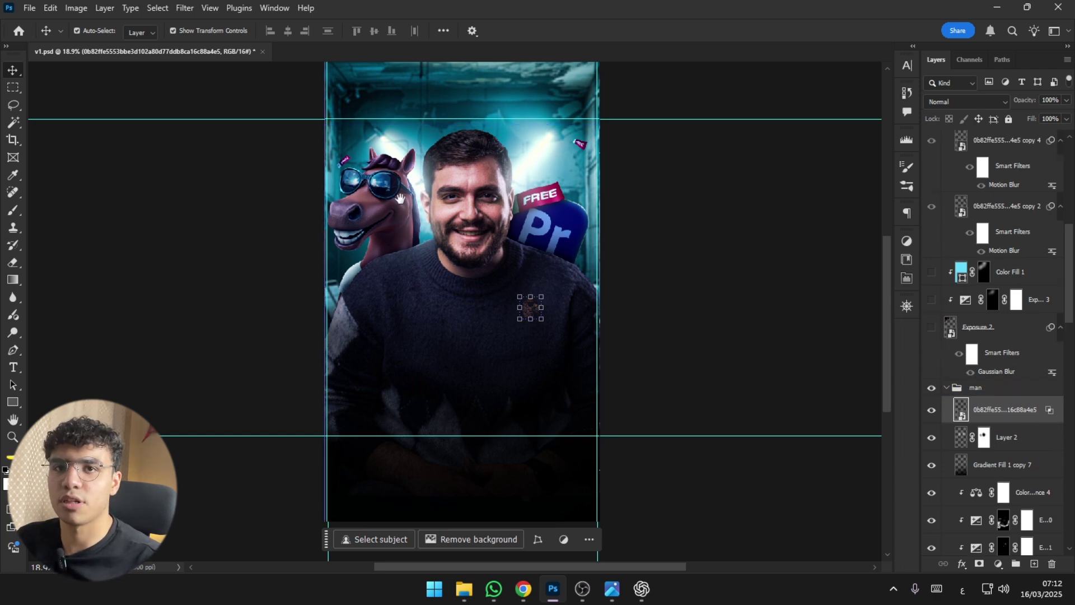
scroll(400, 199, up, 2)
scroll(235, 245, down, 2)
drag(303, 257, 284, 162)
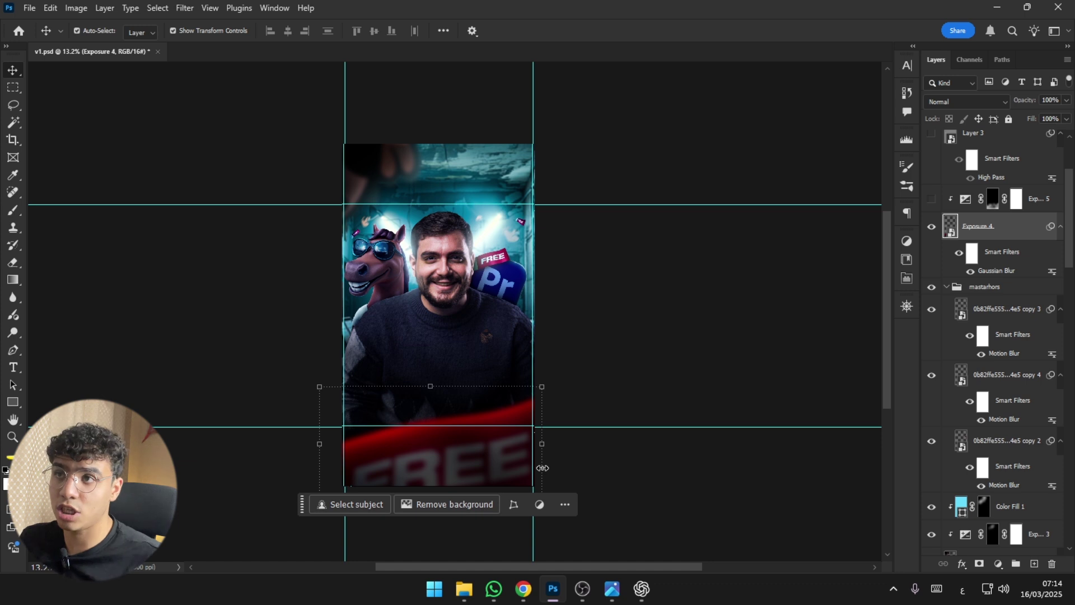
Show the Exposure 5 adjustment over the blurred foreground and compare that foreground with and without its Gaussian Blur.
click(932, 200)
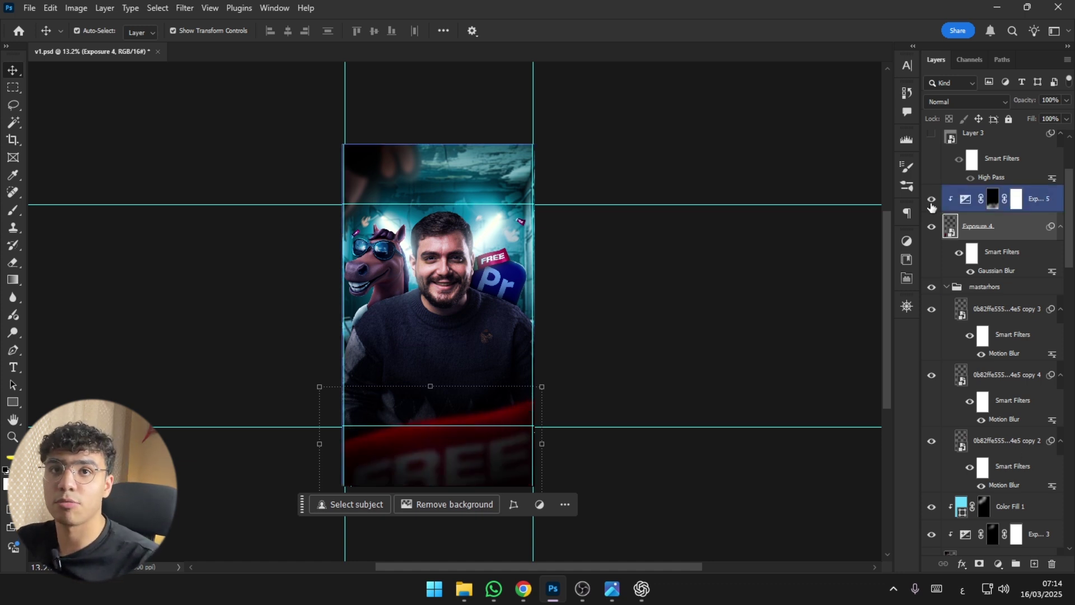
click(564, 428)
click(958, 259)
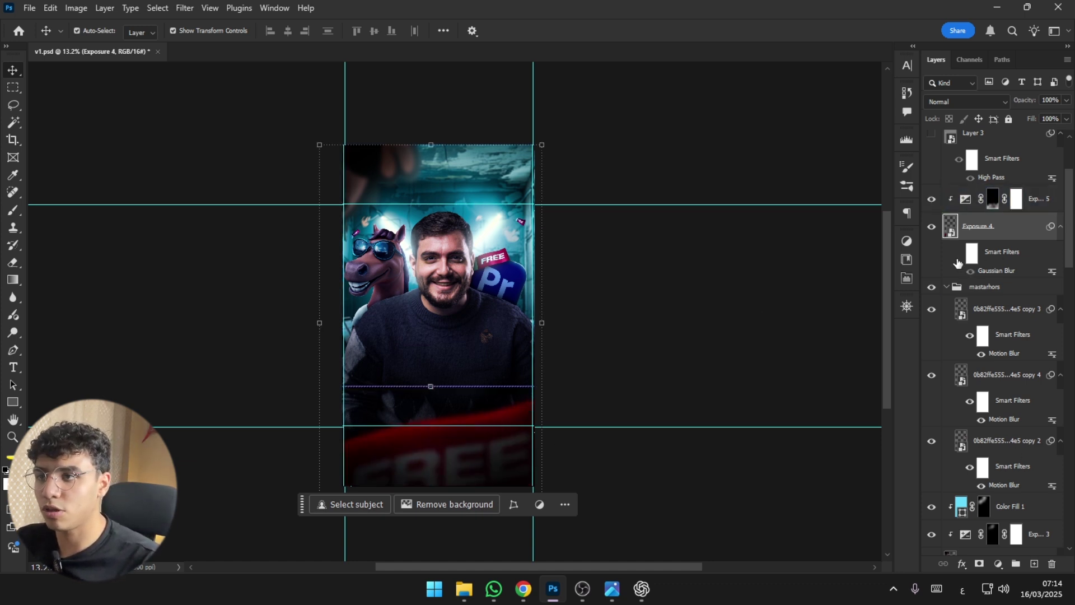
click(958, 256)
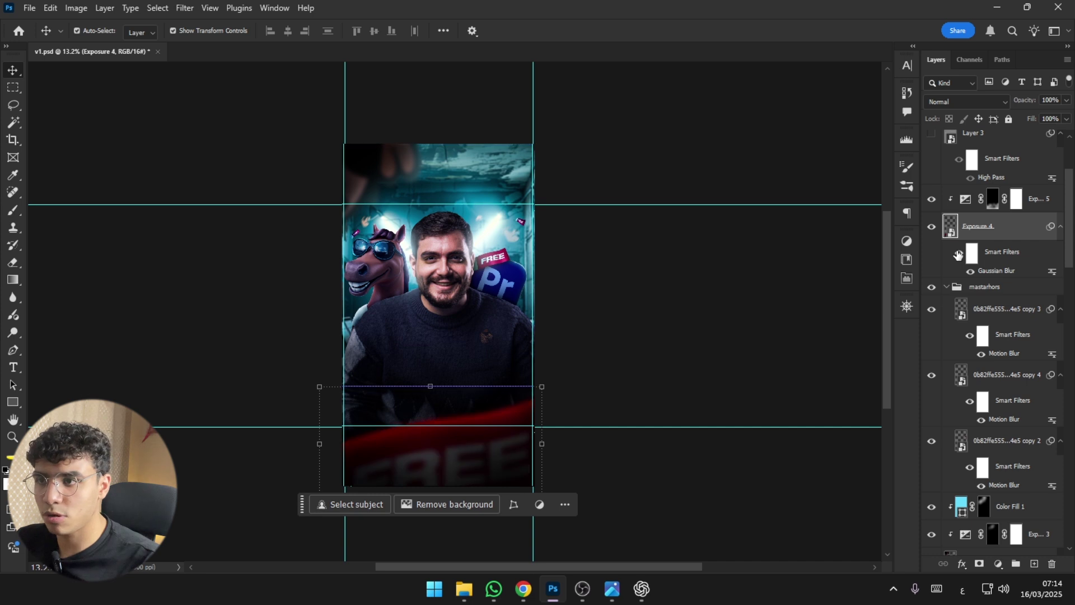
Add a layer above Exposure 5, stamp the visible artwork onto it and convert it to a smart object.
scroll(1013, 282, up, 2)
scroll(1008, 269, up, 2)
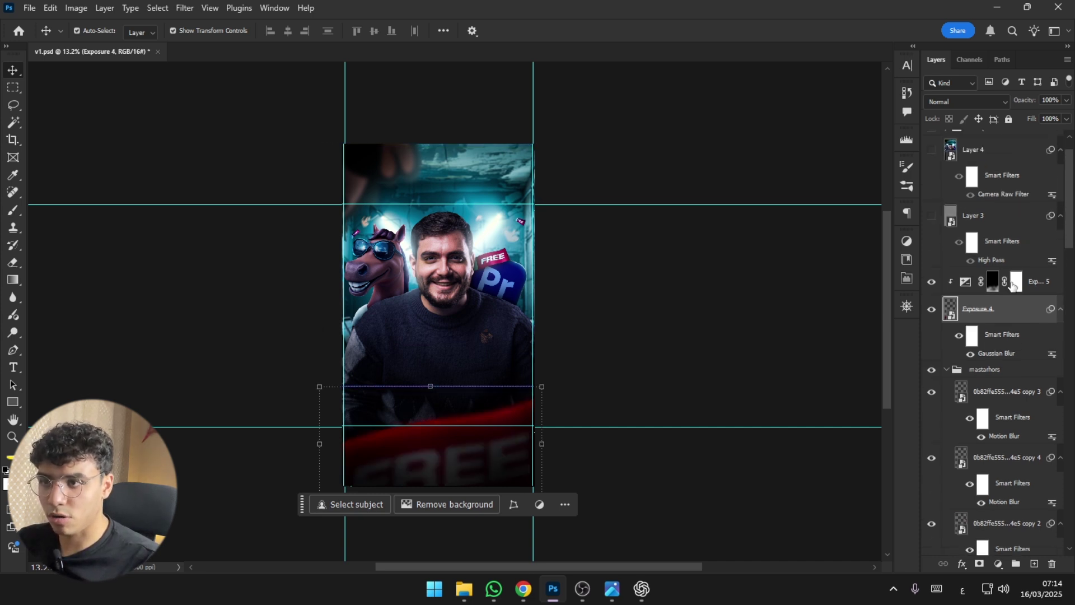
click(992, 248)
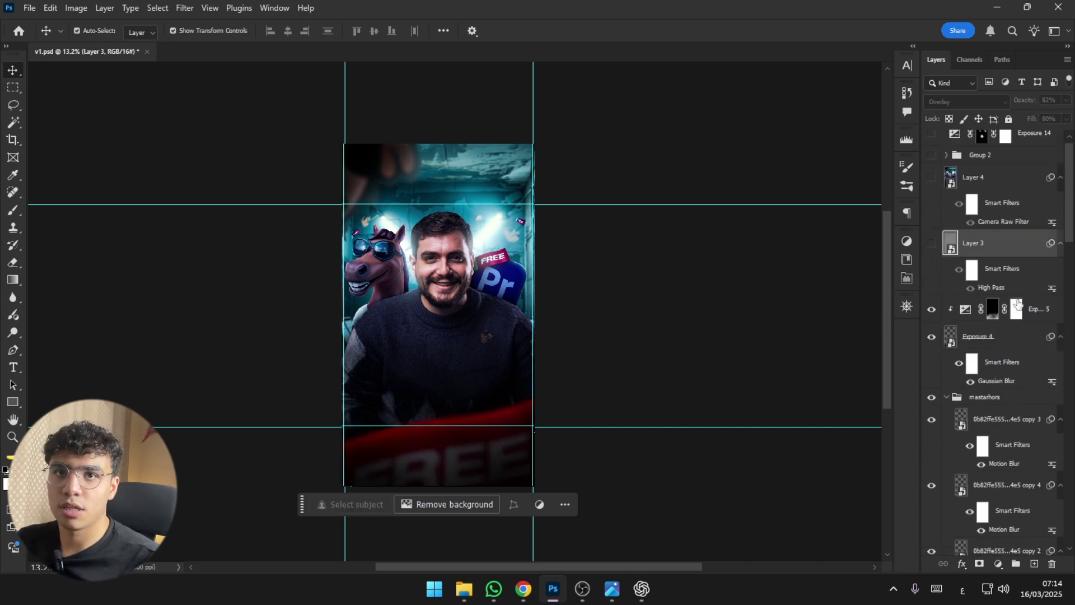
drag(1030, 310, 1021, 560)
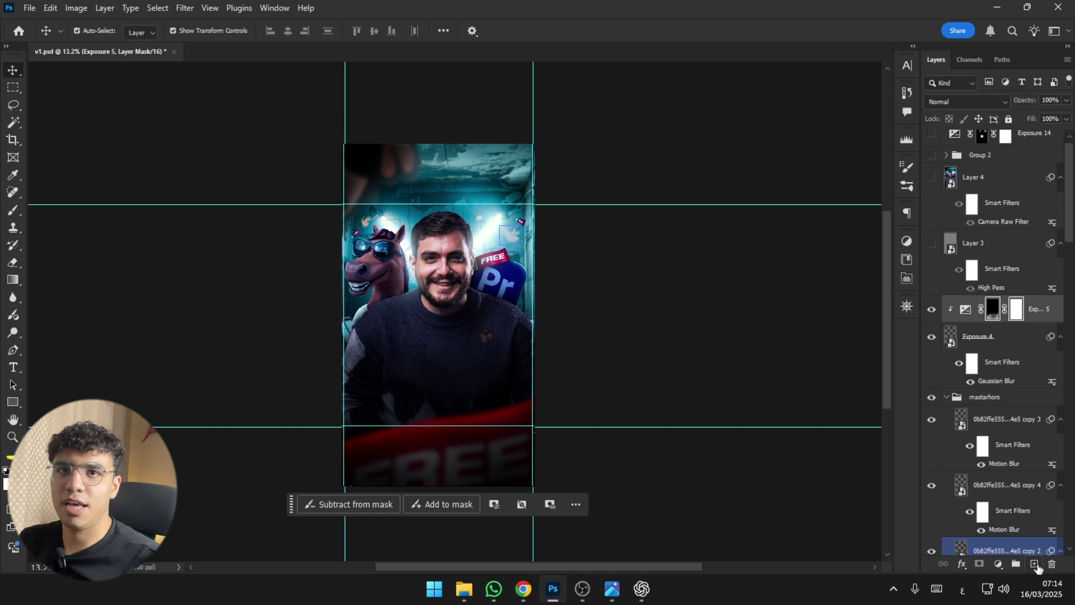
click(1034, 564)
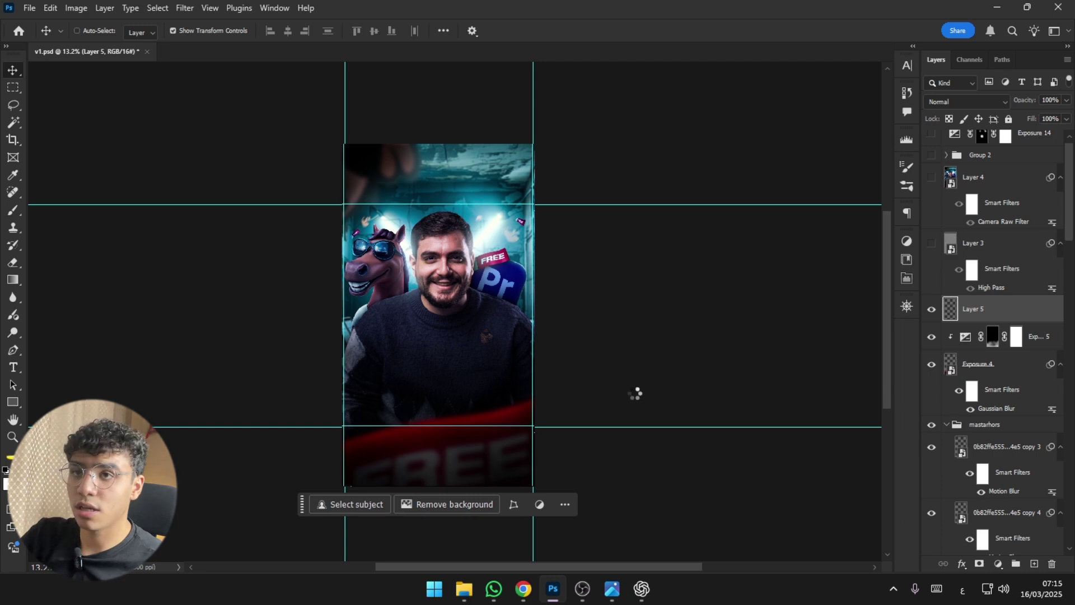
right_click(973, 309)
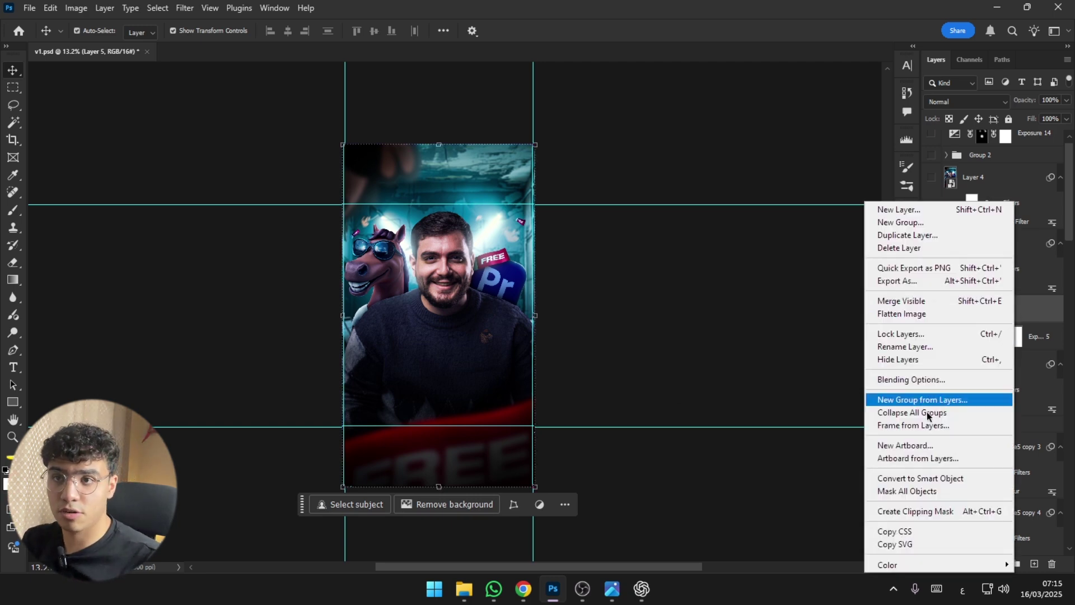
click(921, 478)
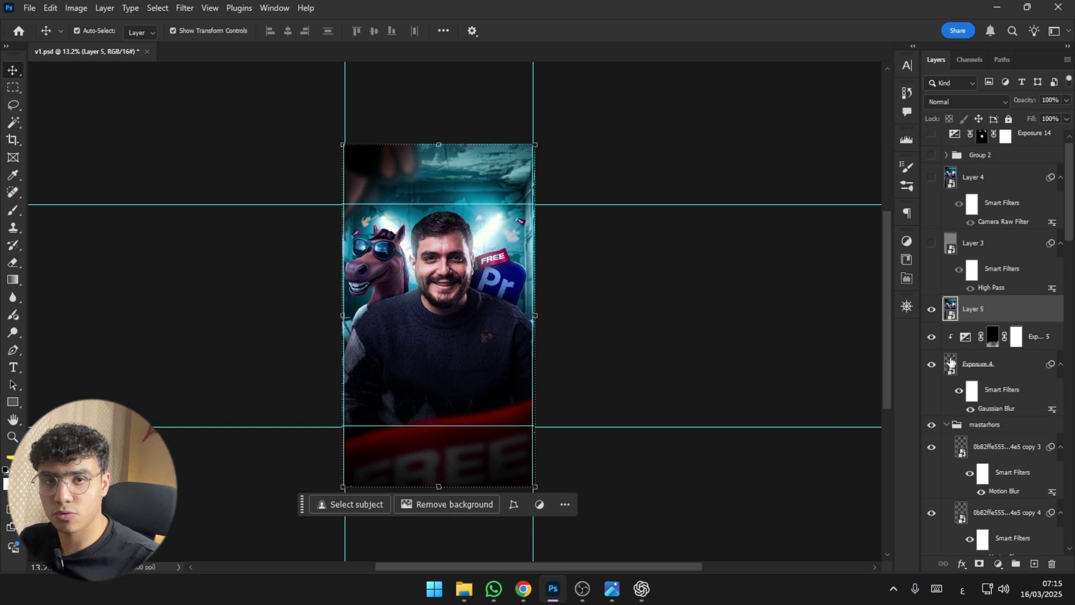
Apply a High Pass filter with a 3.2 pixel radius to the stamped layer and set its blend mode to Overlay.
scroll(942, 238, up, 1)
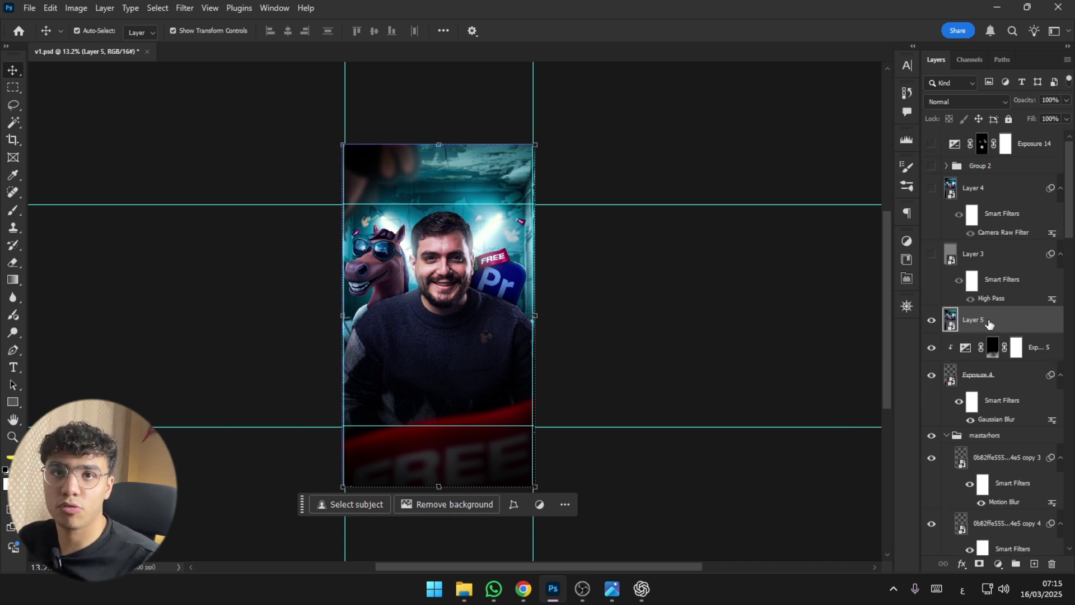
click(185, 8)
mouse_move(209, 315)
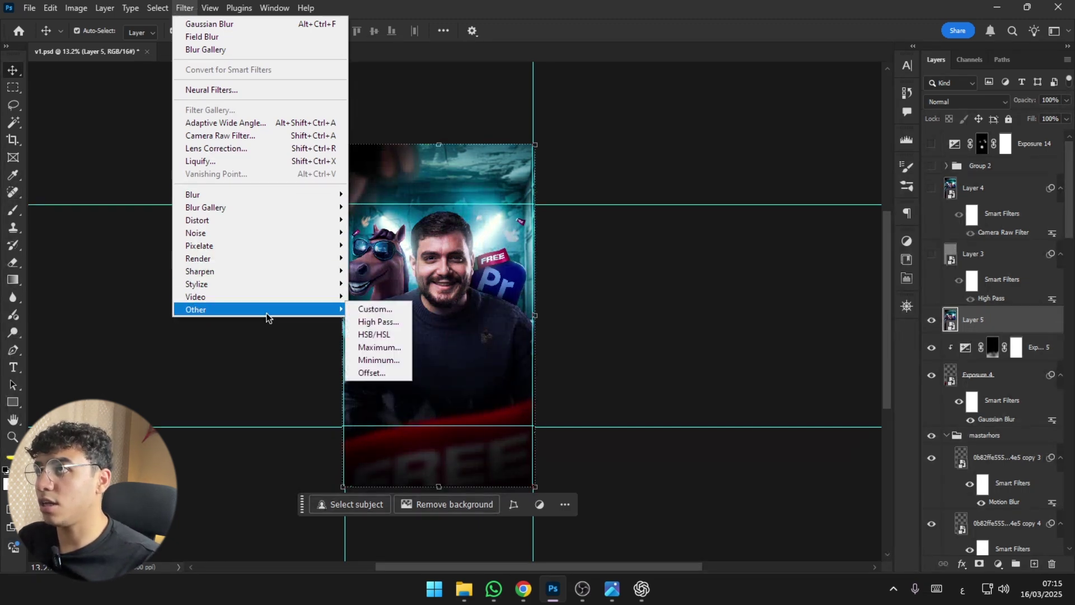
click(392, 323)
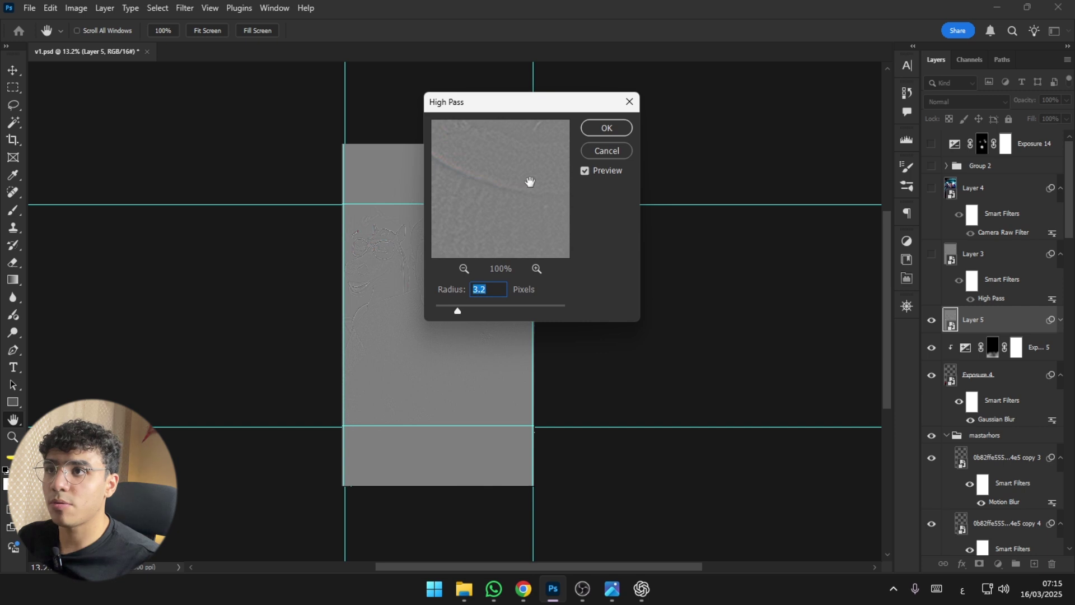
click(600, 126)
key(v)
click(944, 102)
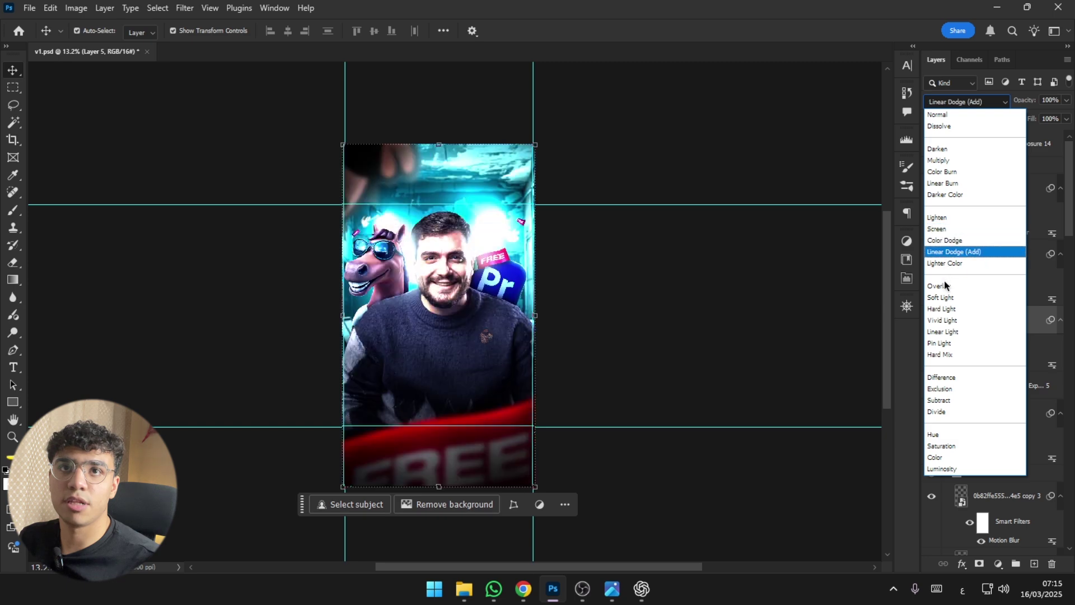
click(944, 286)
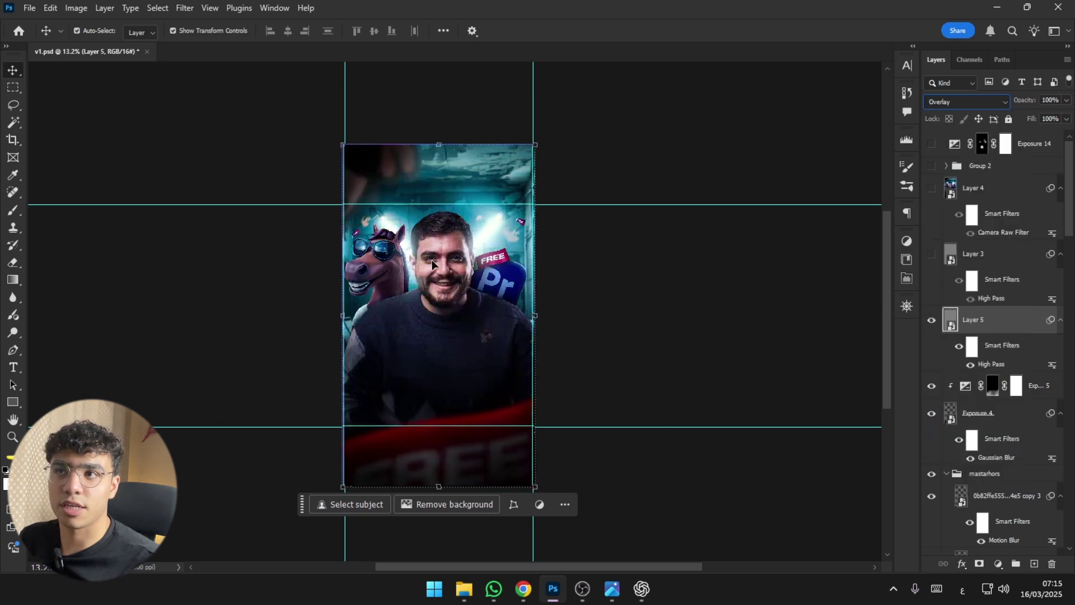
Examine the High Pass sharpening on the man's face, the horse and the Pr icon up close.
click(932, 336)
key(ctrl+plus)
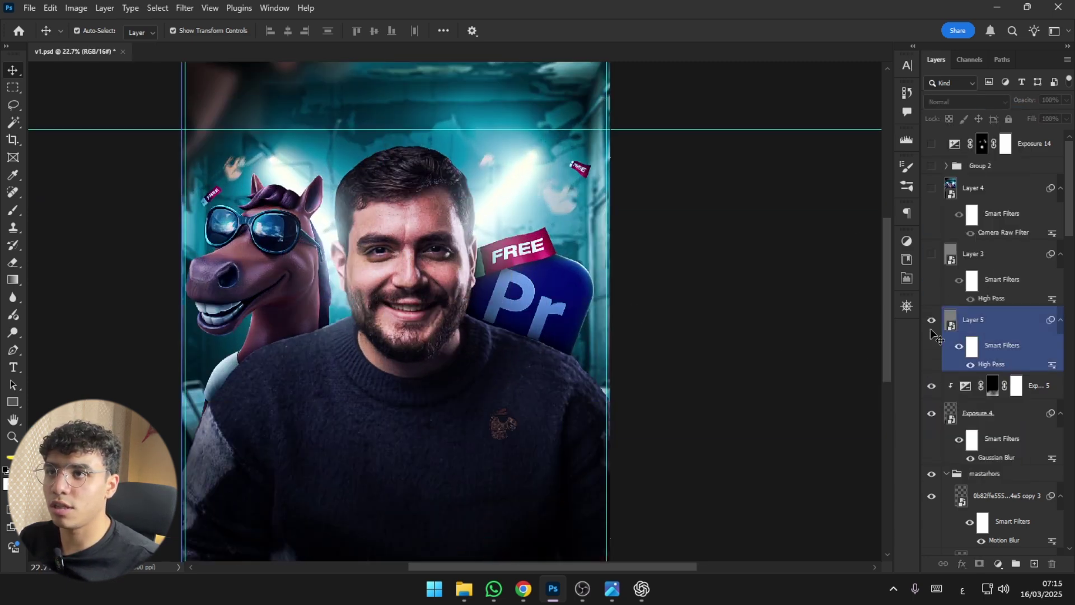
key(ctrl+plus)
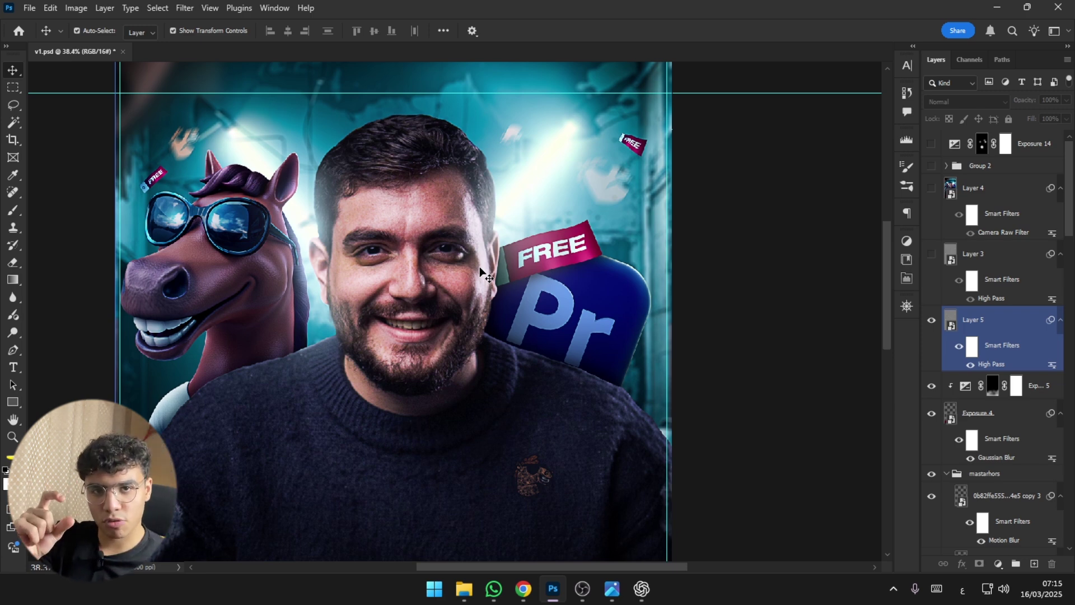
scroll(328, 268, down, 4)
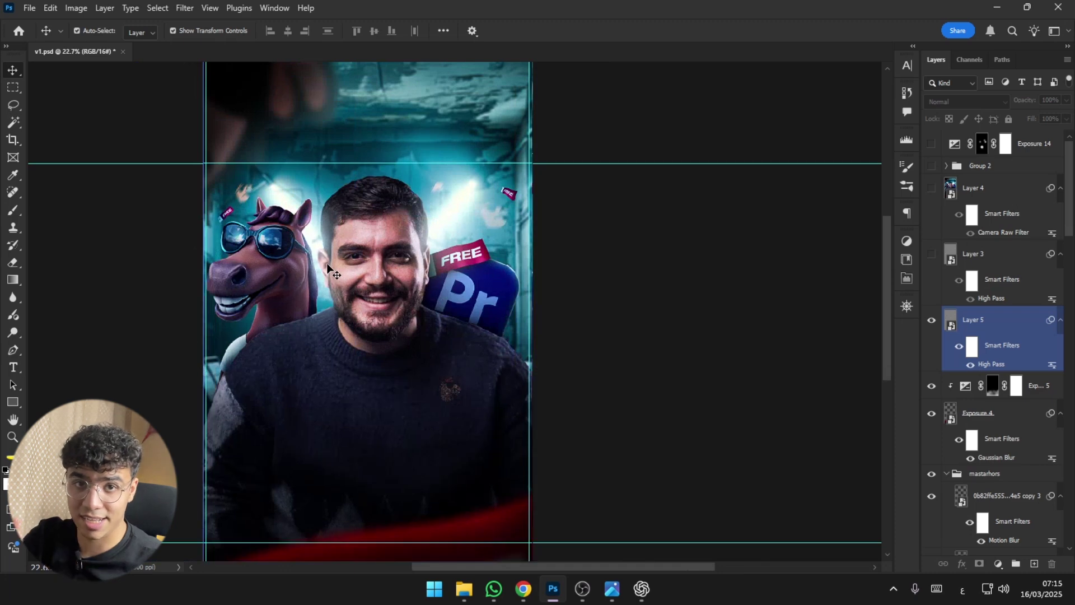
click(838, 300)
click(946, 318)
ctrl+click(946, 313)
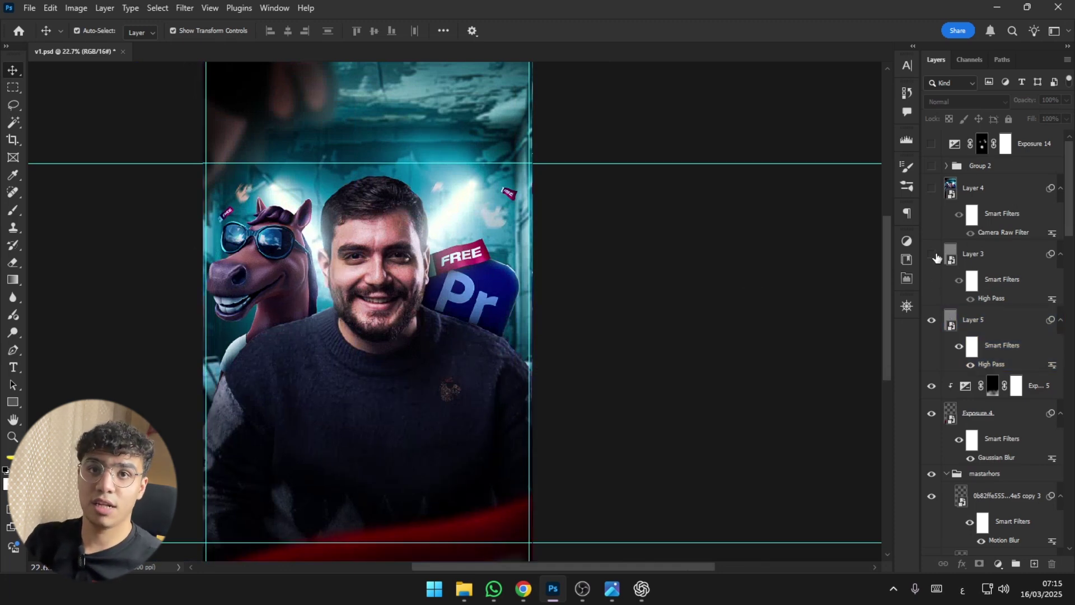
Stamp the visible artwork onto another layer above the High Pass layer and convert it to a smart object.
click(986, 319)
click(1027, 385)
ctrl+click(1027, 385)
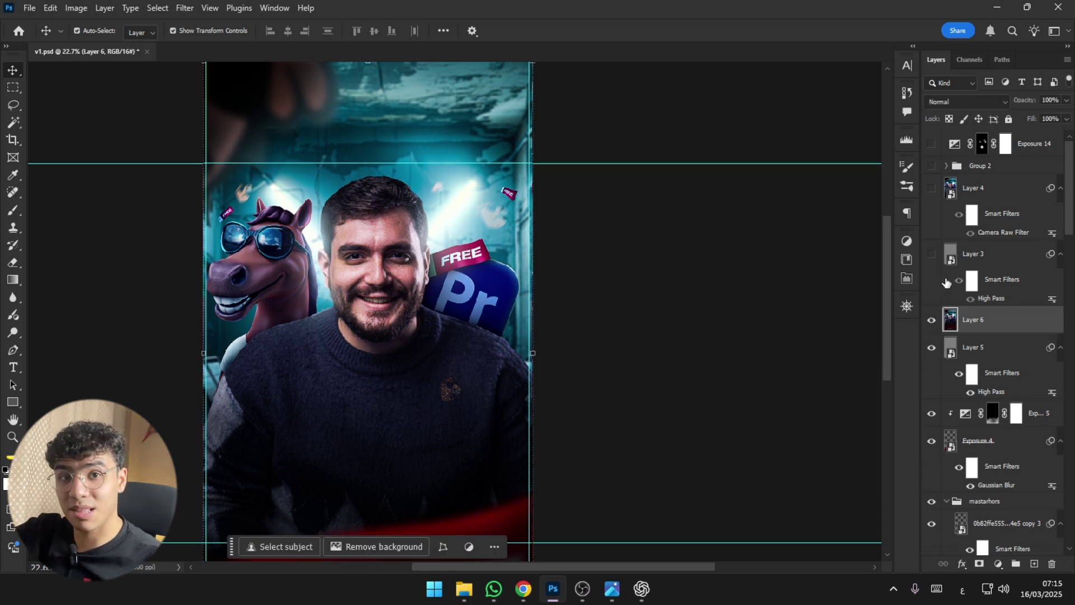
right_click(1015, 332)
click(912, 477)
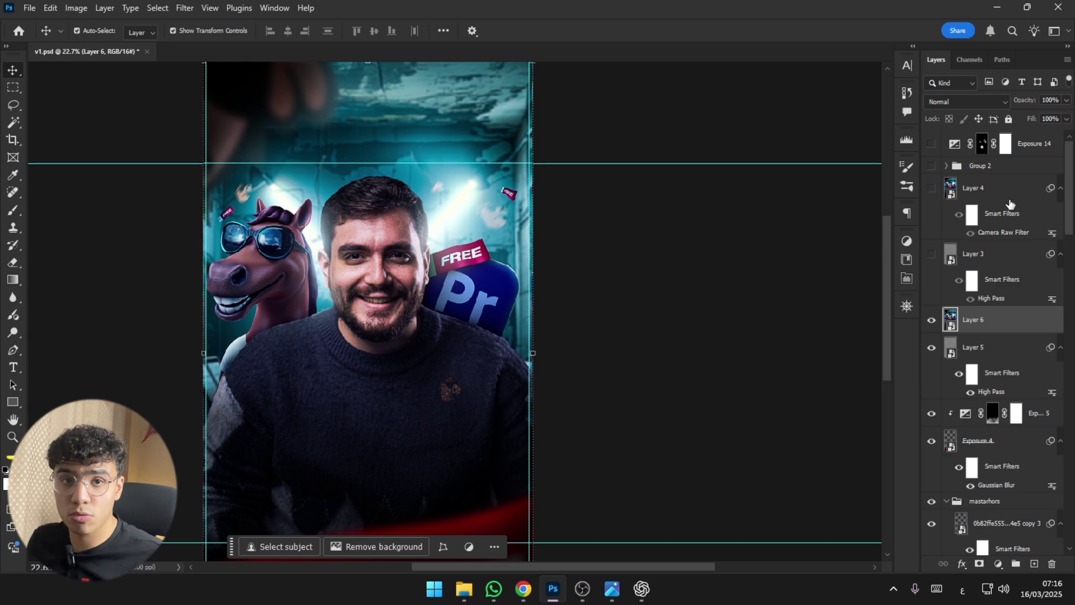
Copy Layer 4's Camera Raw Filter onto Layer 6 and show the Arabic title in Group 2.
click(997, 189)
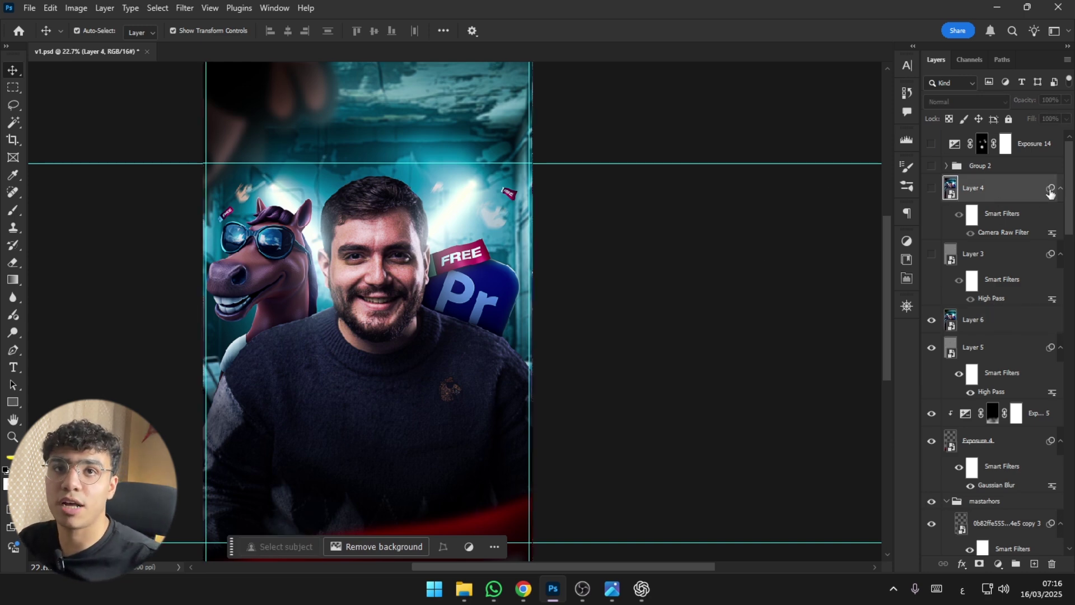
drag(1050, 192, 945, 327)
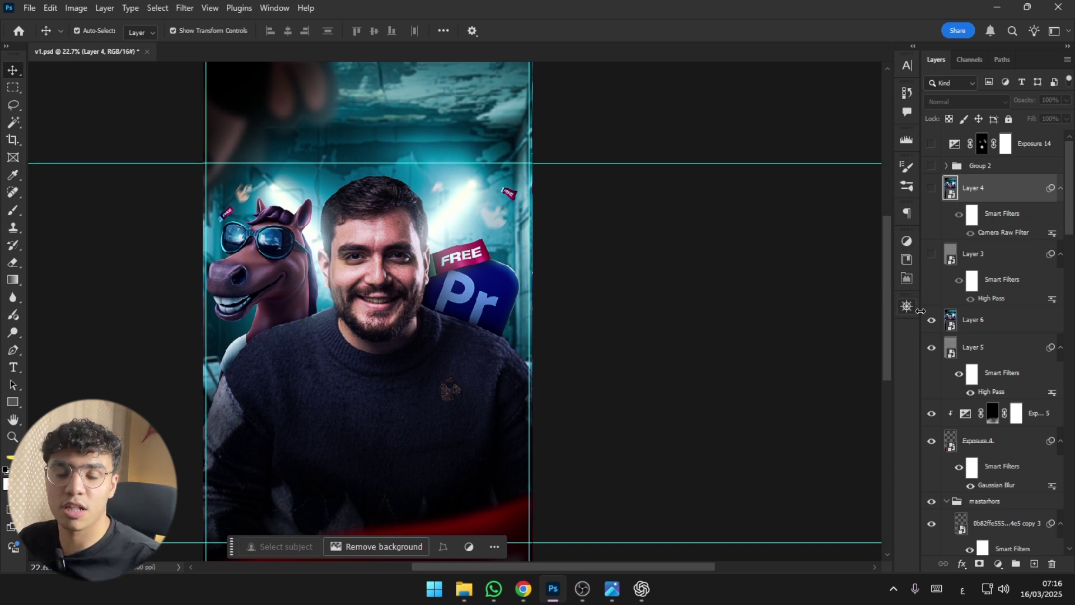
click(986, 320)
click(1030, 189)
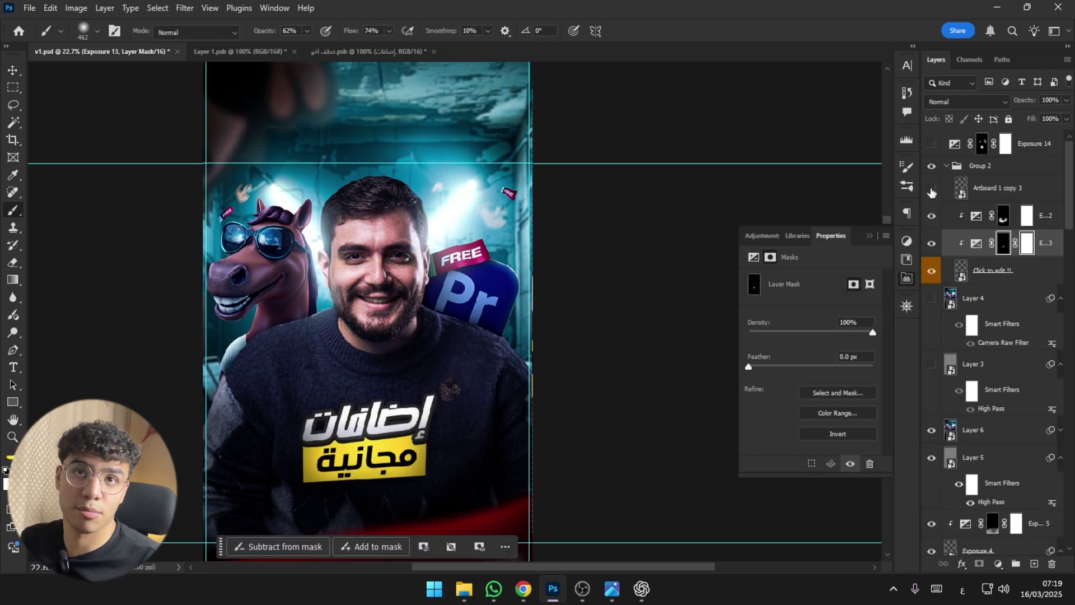
Show the Artboard 1 copy 3 logo layer in Group 2 and select it.
click(932, 189)
click(1008, 190)
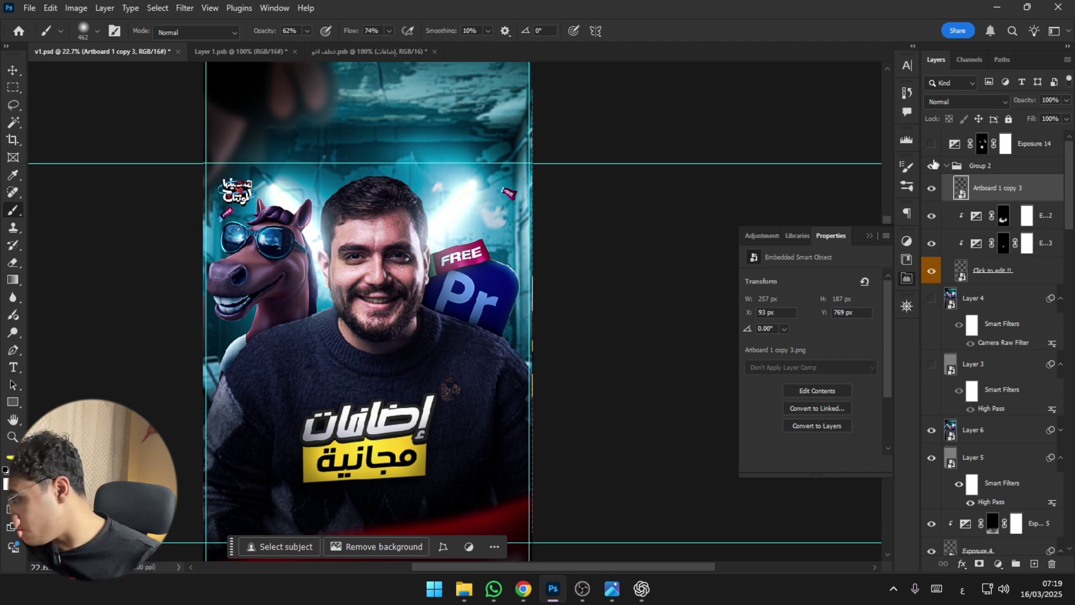
Compare the poster with and without the Exposure 14 adjustment layer and review its exposure settings.
click(933, 144)
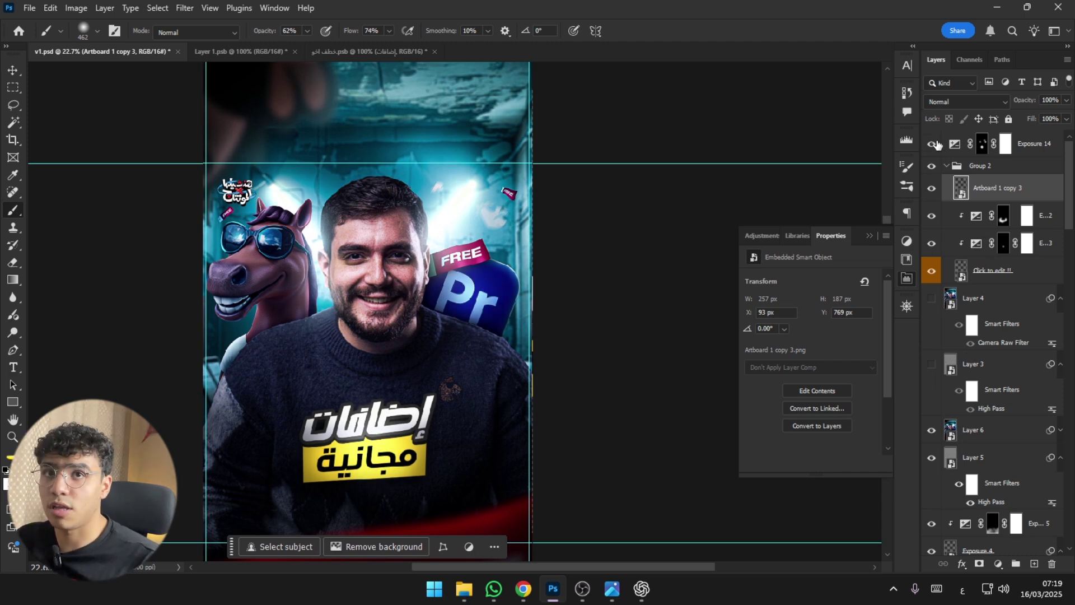
click(956, 144)
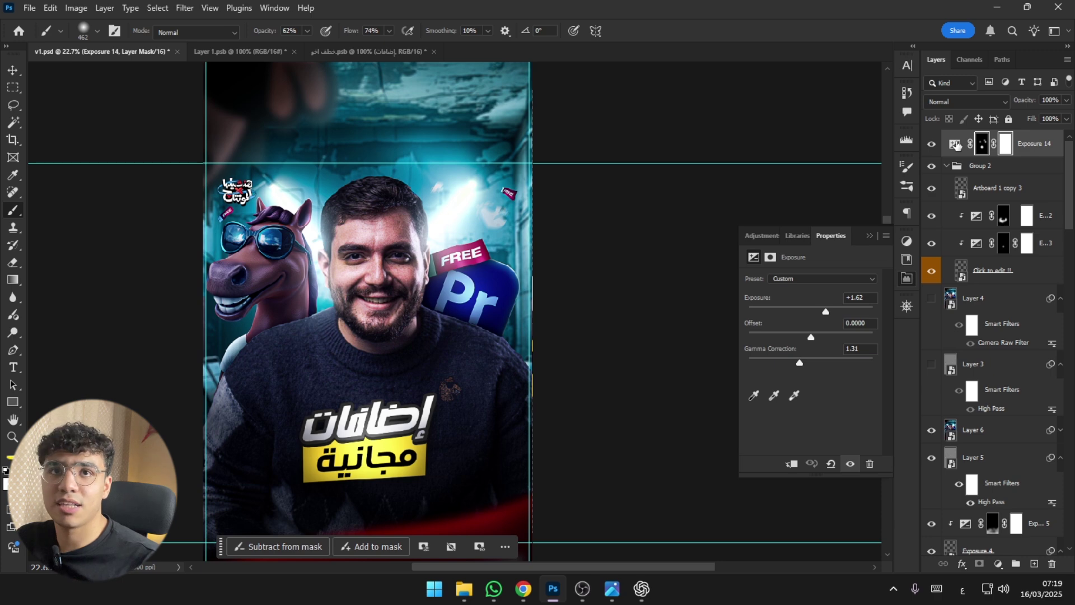
click(960, 112)
click(960, 112)
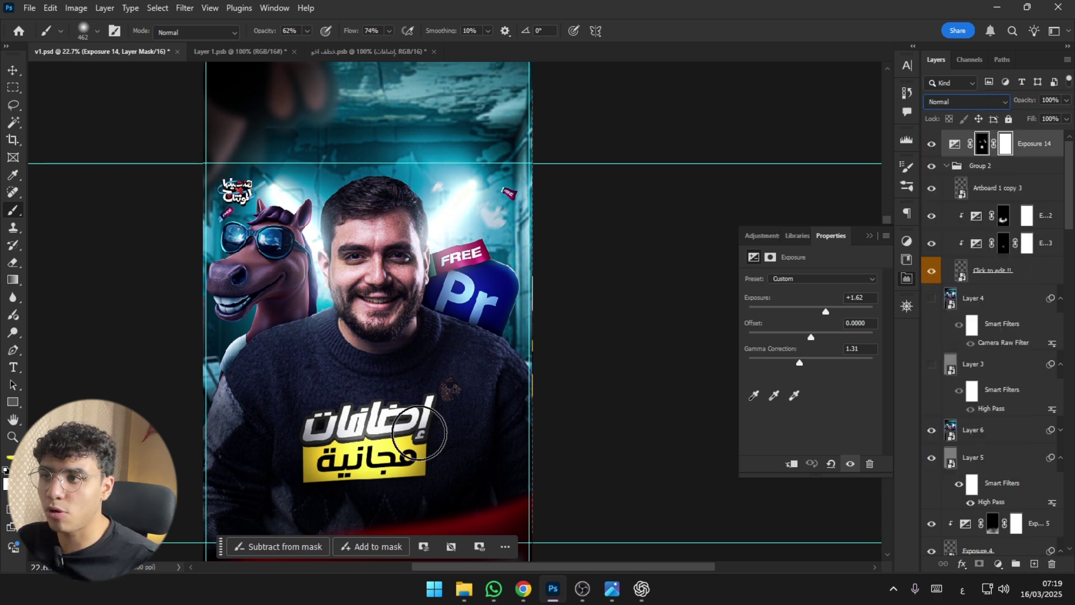
click(931, 144)
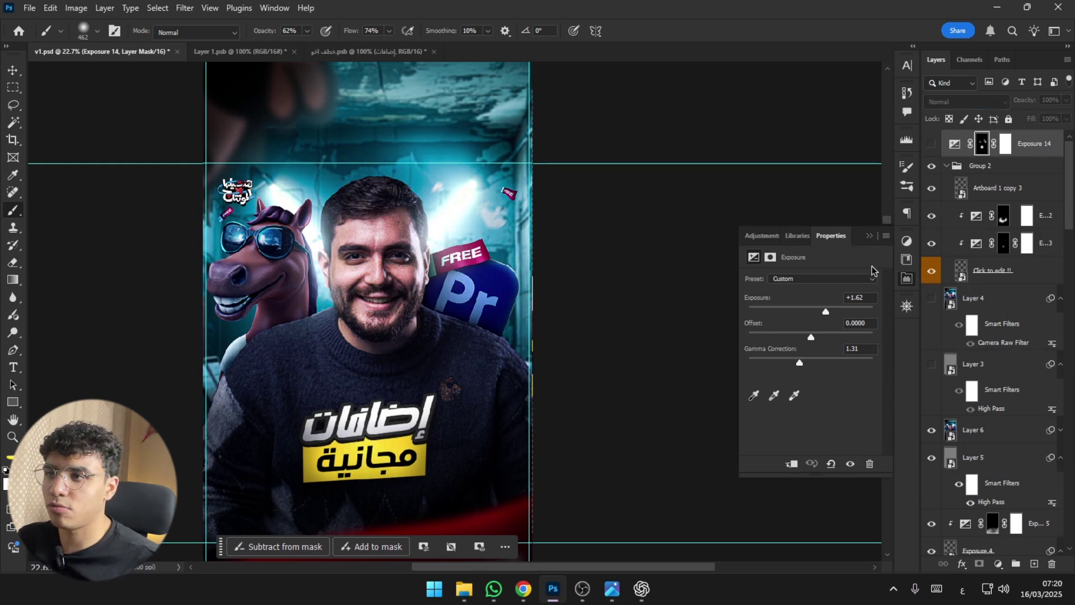
Examine the full poster and the guides that mark its upper, middle and lower areas.
scroll(996, 414, down, 3)
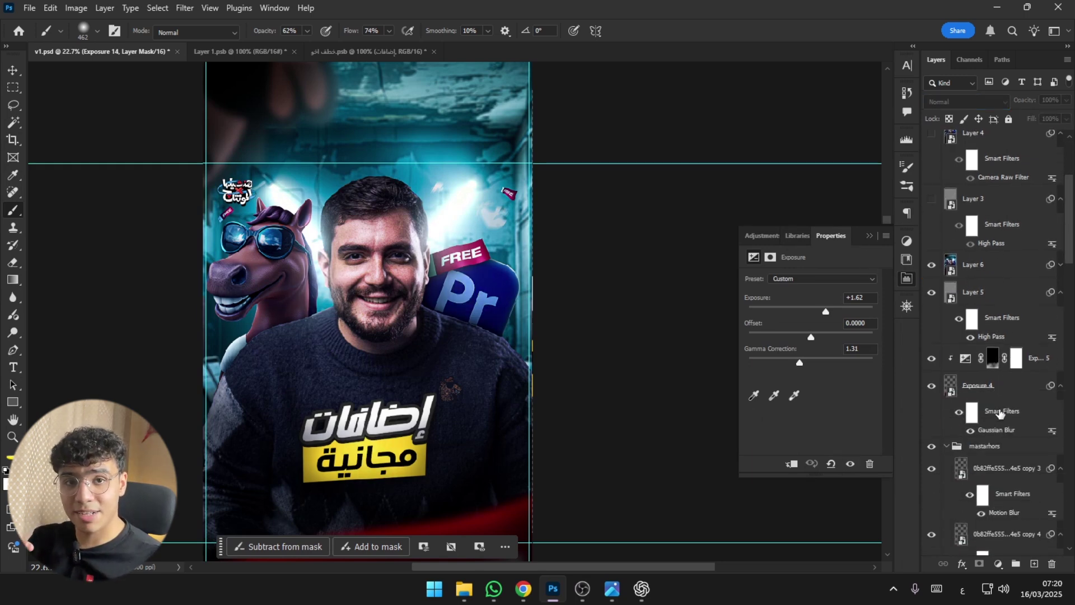
scroll(996, 413, up, 3)
scroll(373, 71, down, 3)
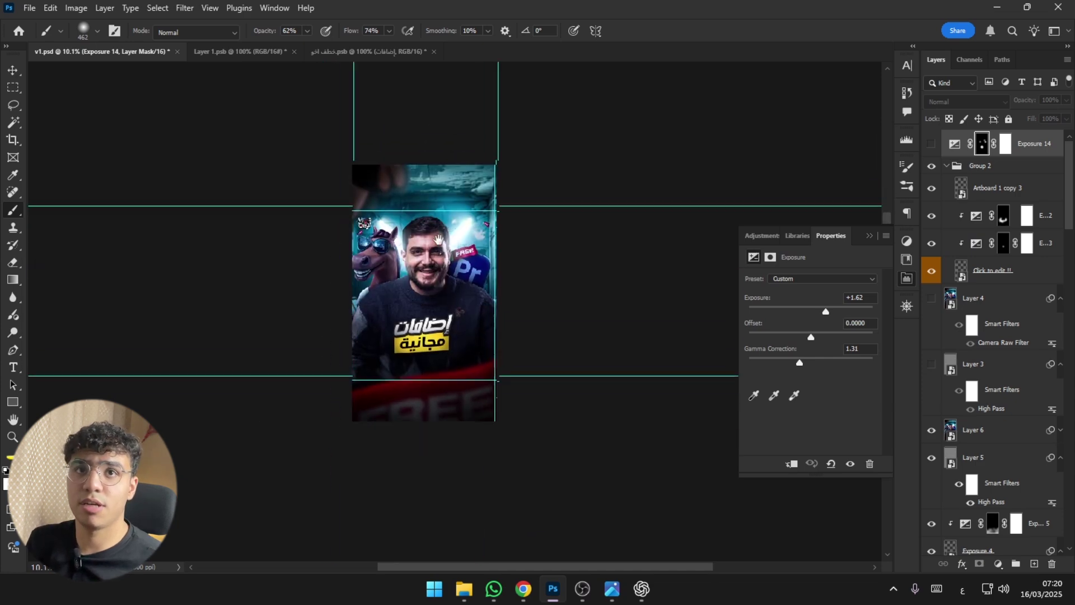
click(13, 70)
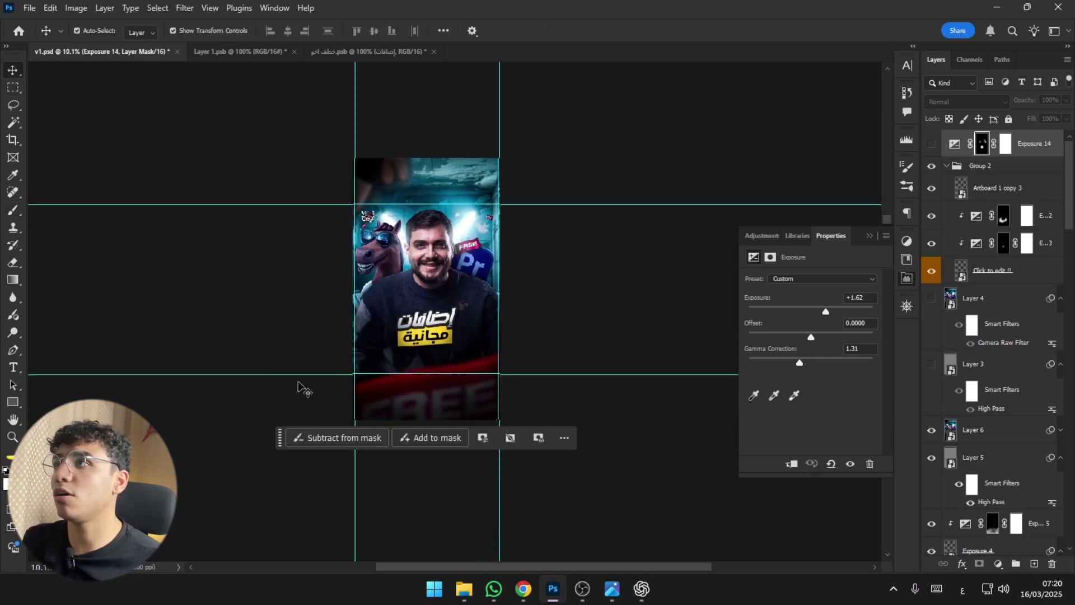
click(371, 145)
click(364, 134)
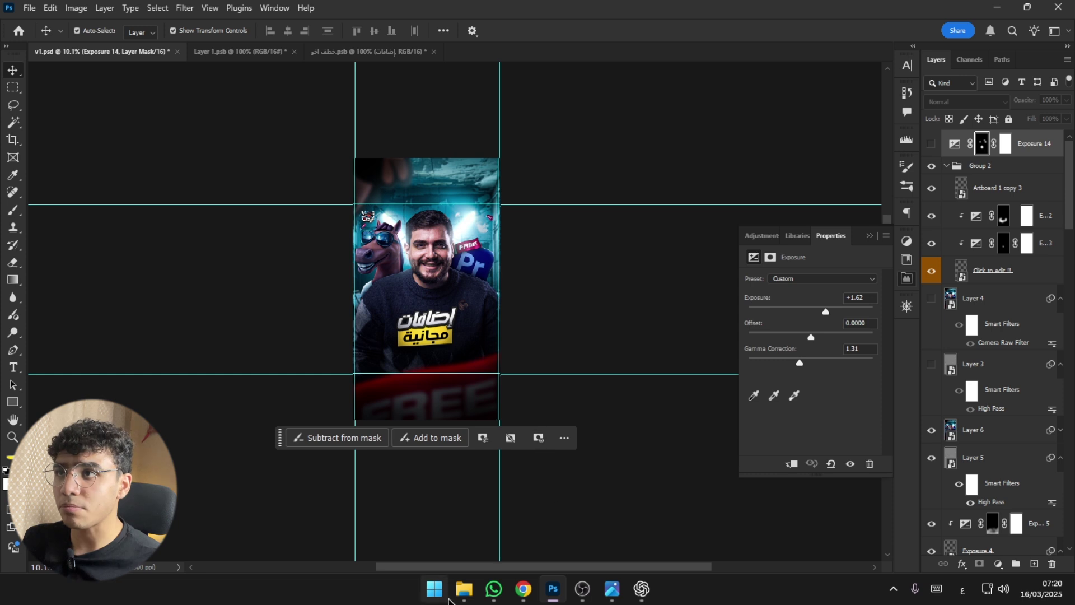
click(491, 374)
click(617, 323)
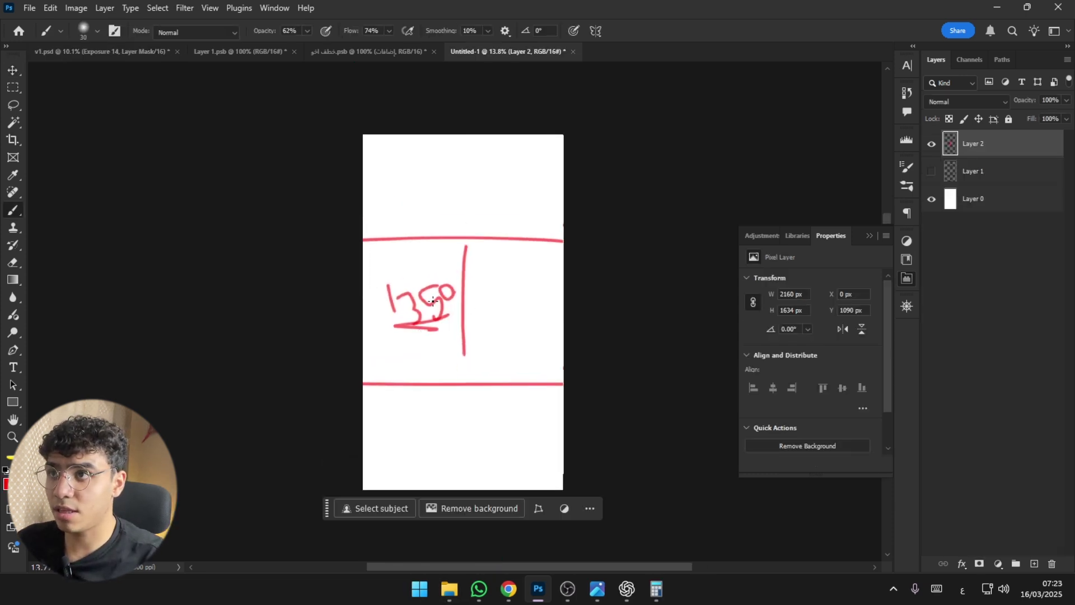
Paint vertical red lines through the upper and lower sections of the Layer 2 sketch in Untitled-1.
scroll(443, 314, up, 3)
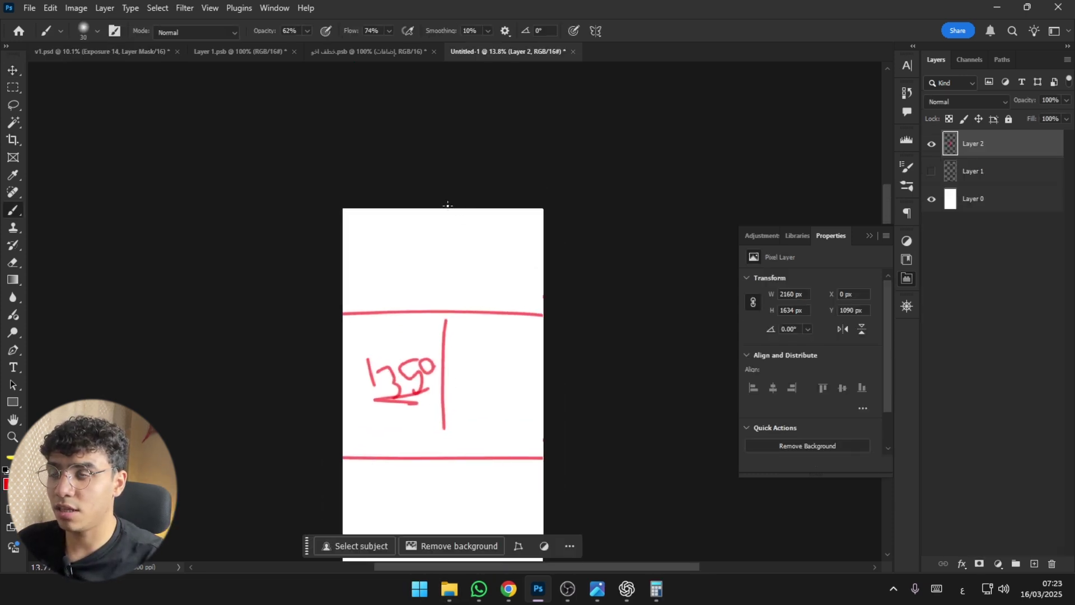
drag(443, 244, 440, 295)
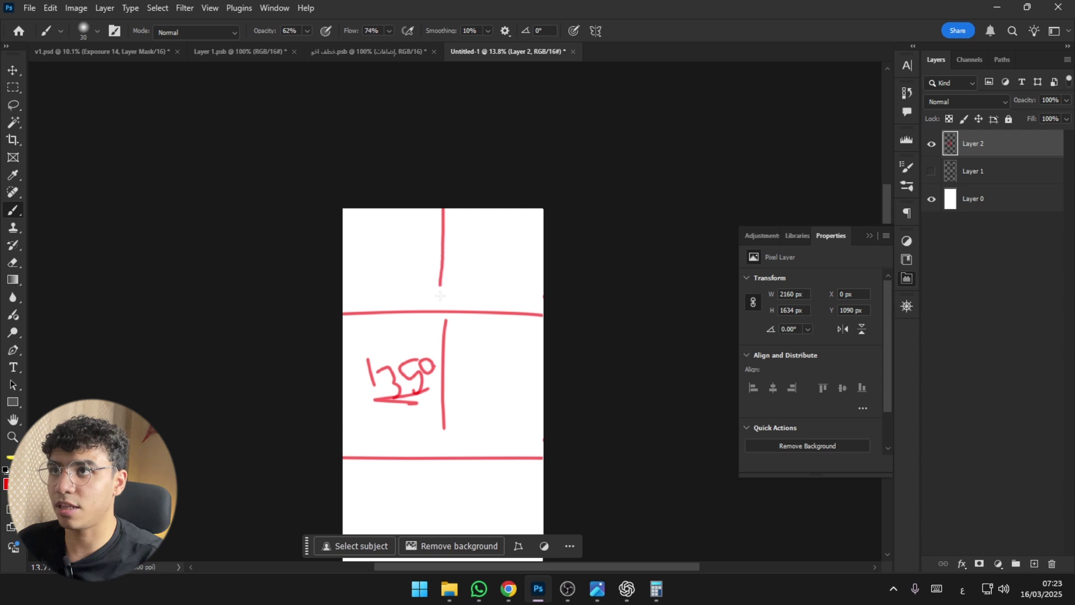
scroll(441, 312, down, 3)
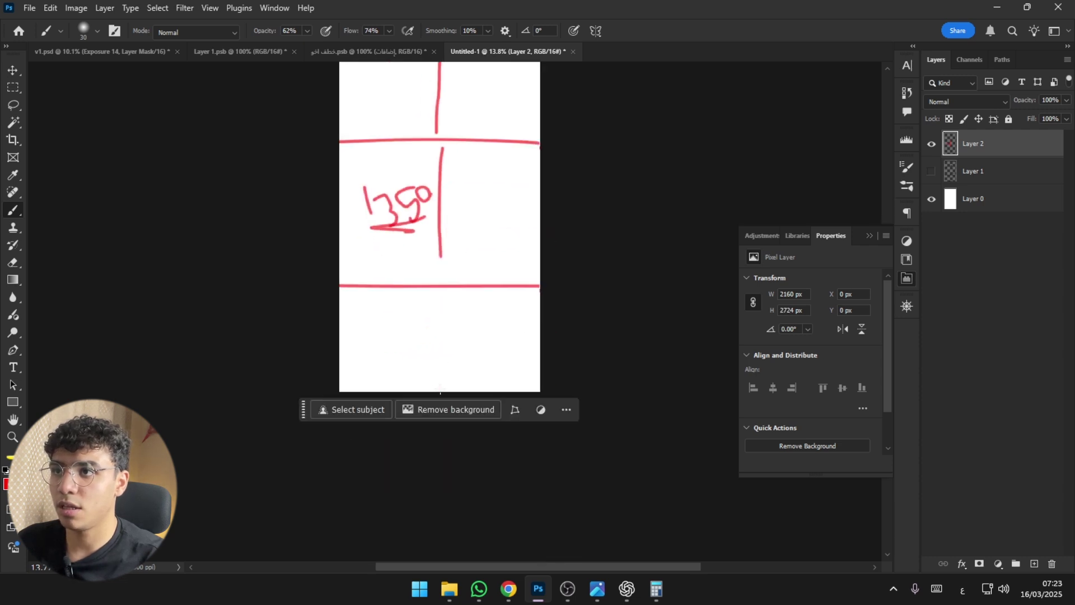
drag(441, 390, 442, 301)
scroll(442, 294, up, 2)
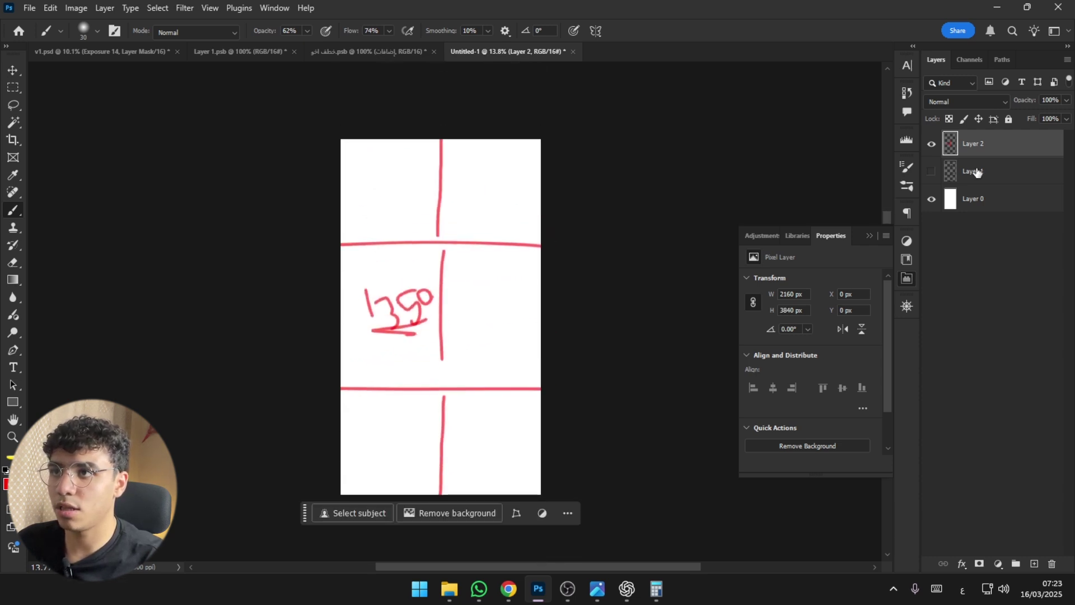
Hide the Layer 2 sketch, select Layer 0 and open the New Guide Layout settings.
click(931, 144)
click(969, 202)
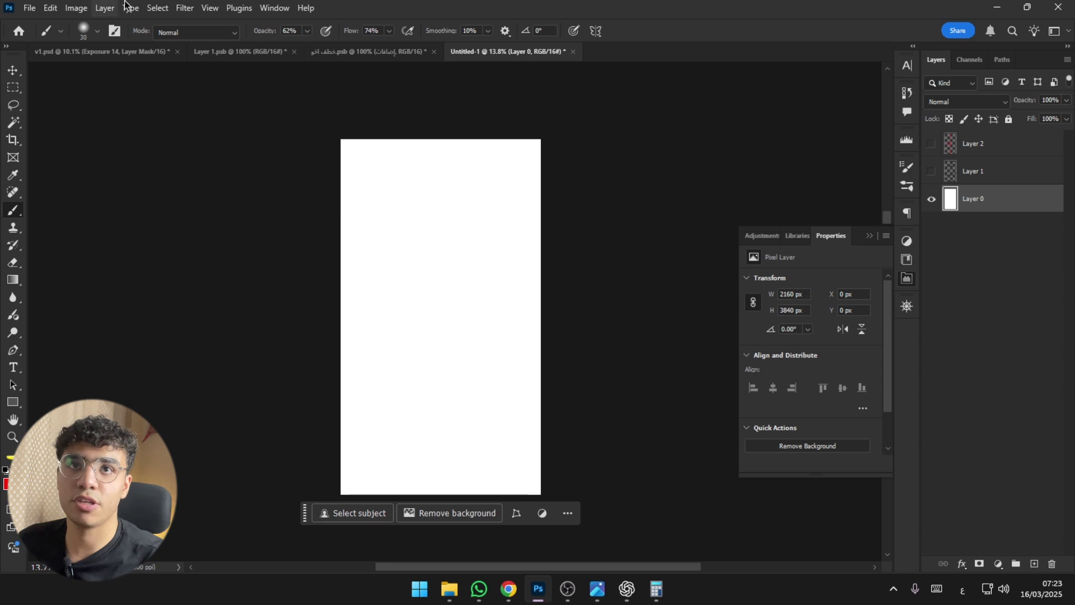
click(217, 12)
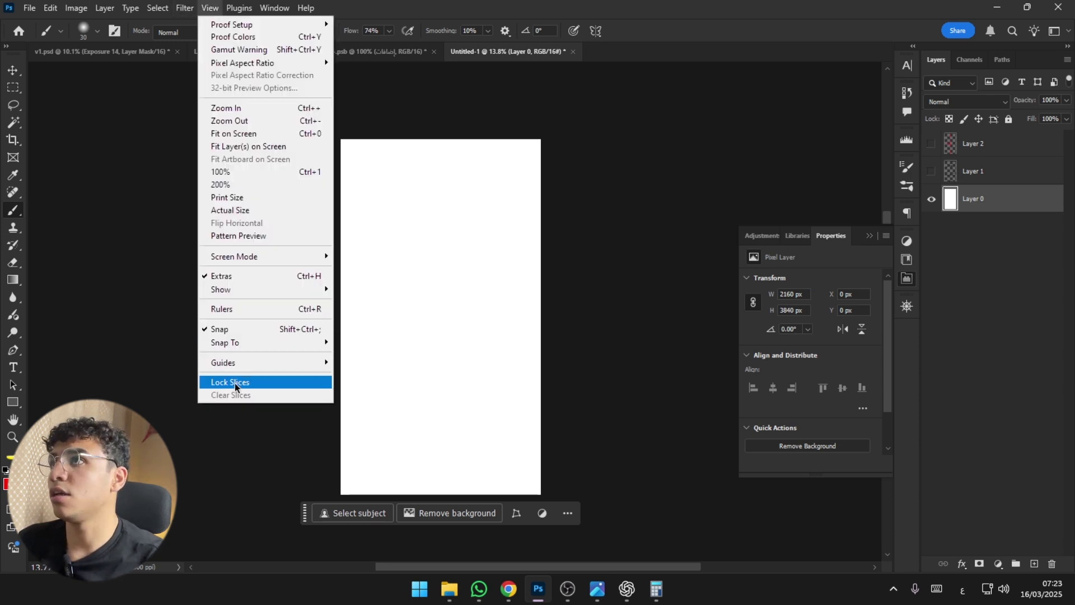
mouse_move(302, 363)
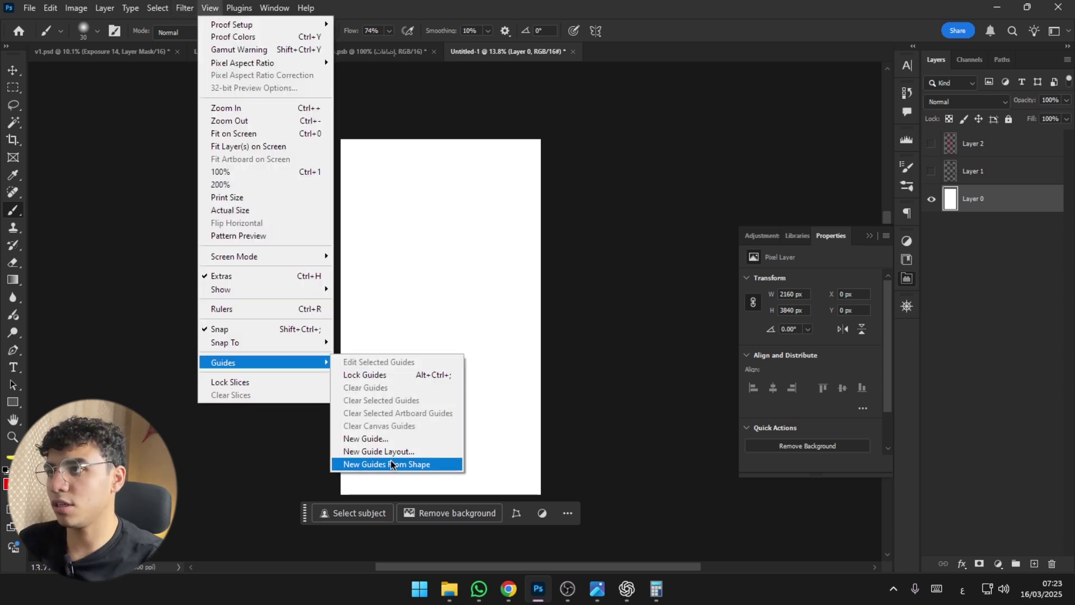
click(385, 454)
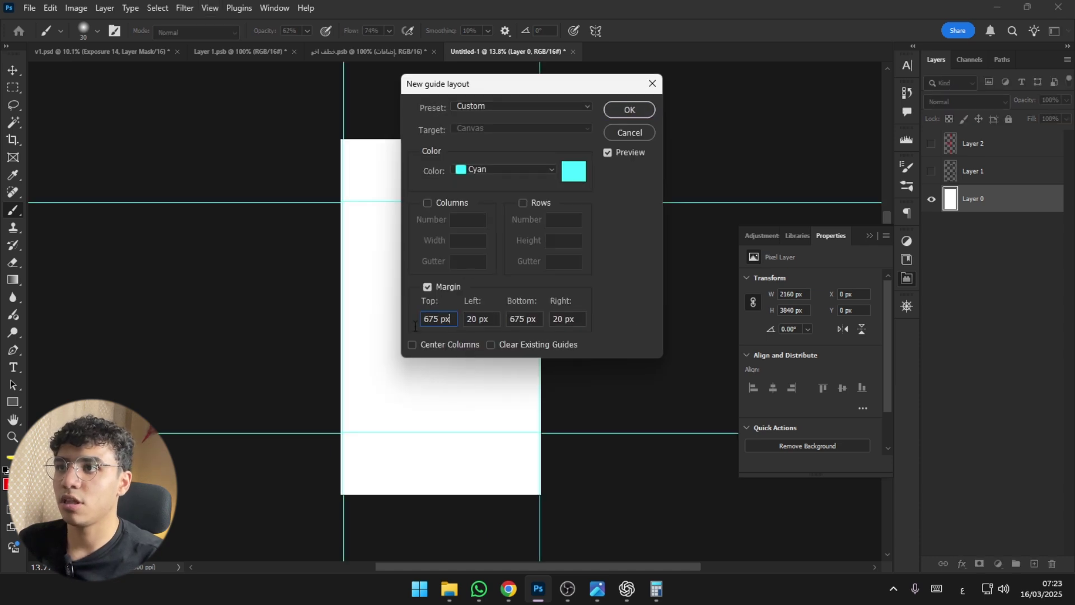
Set the top and bottom margins of the guide layout to 20 px.
click(439, 320)
text(20)
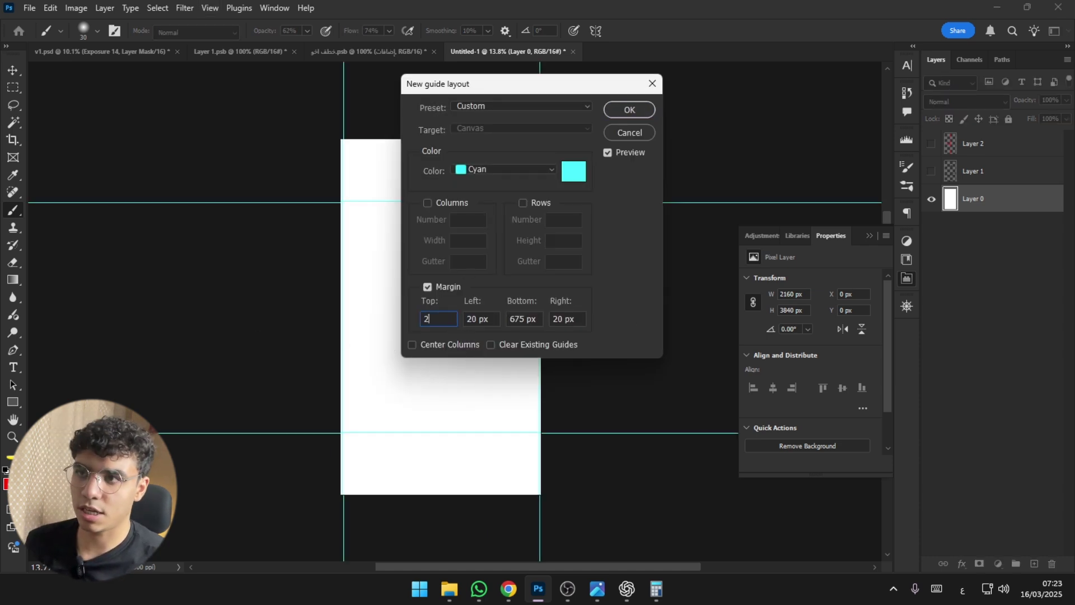
click(524, 319)
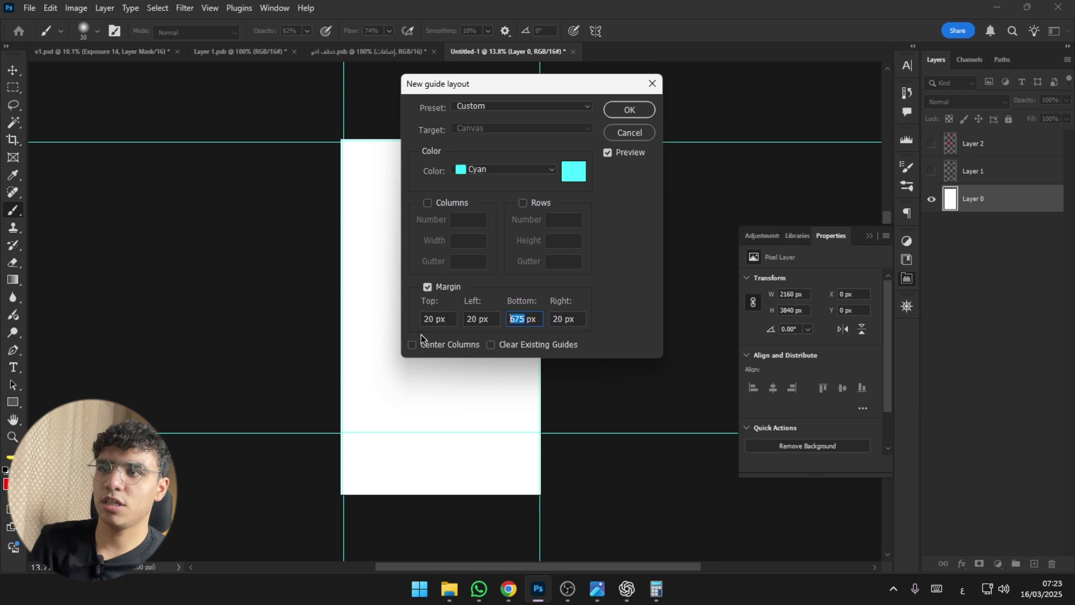
text(20)
Preview two columns and two rows with 20 px gutters in the guide layout, leaving both options disabled.
click(427, 203)
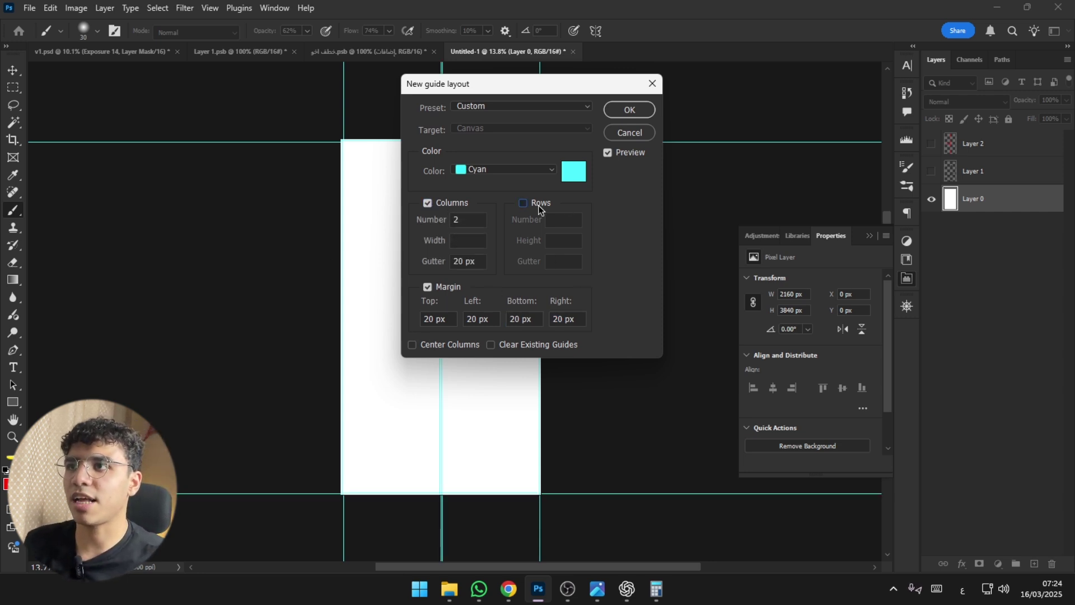
click(524, 202)
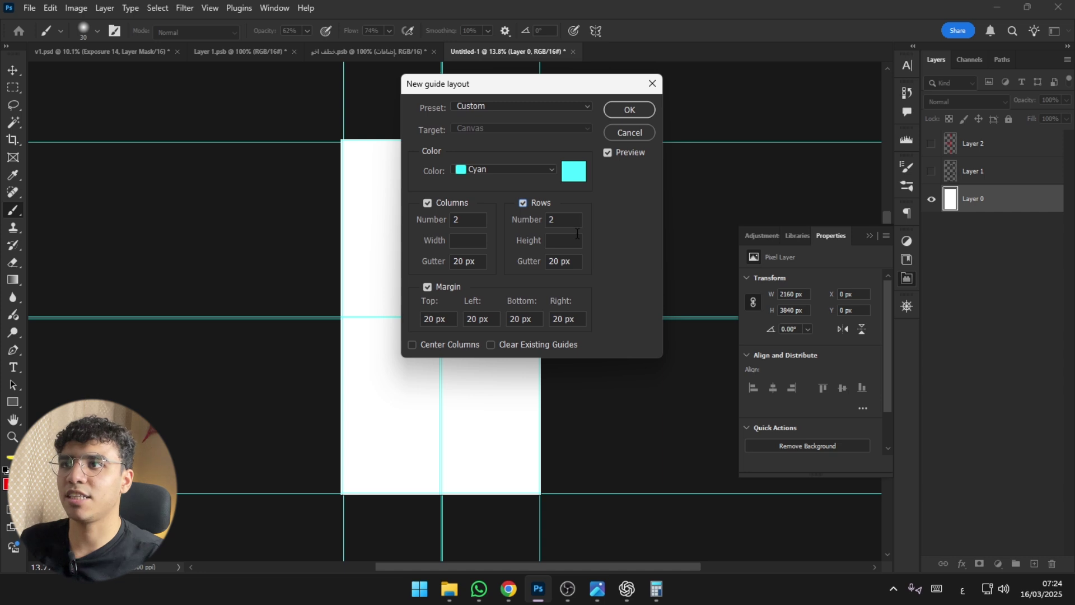
click(523, 203)
click(452, 207)
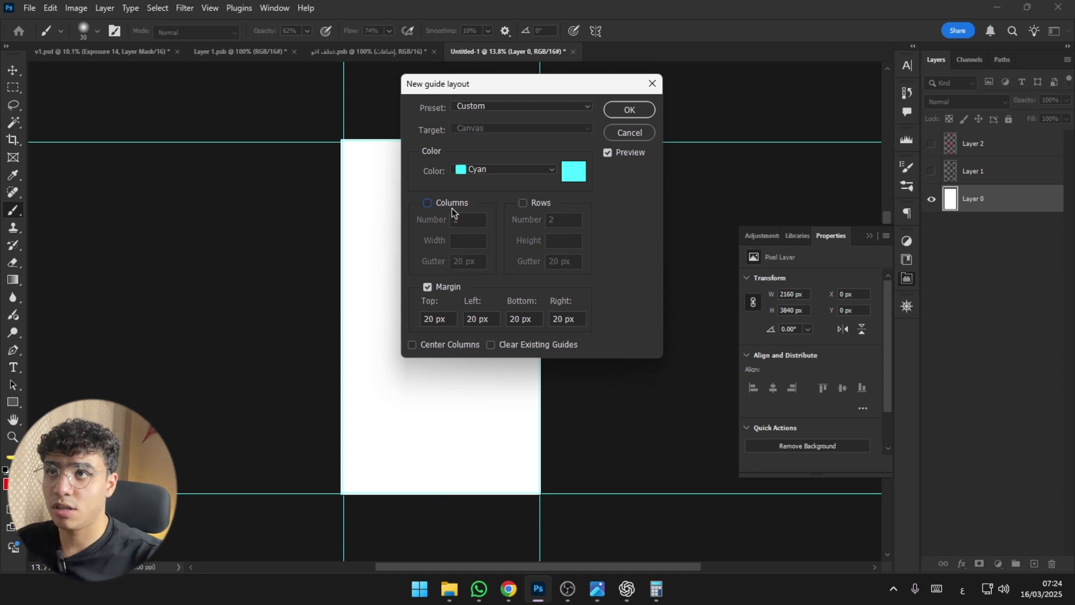
click(451, 204)
click(449, 207)
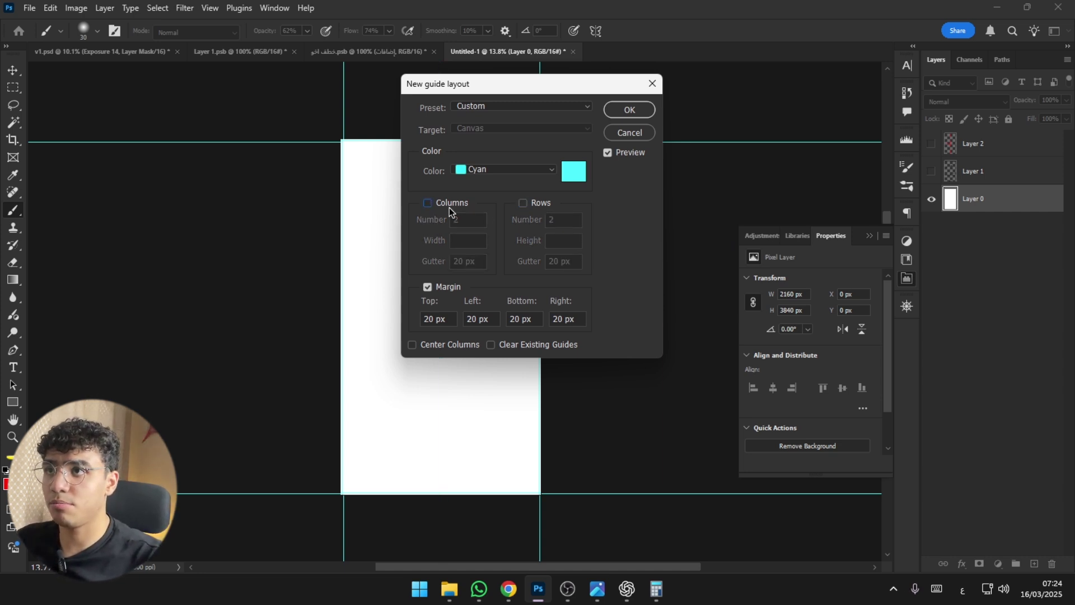
click(448, 207)
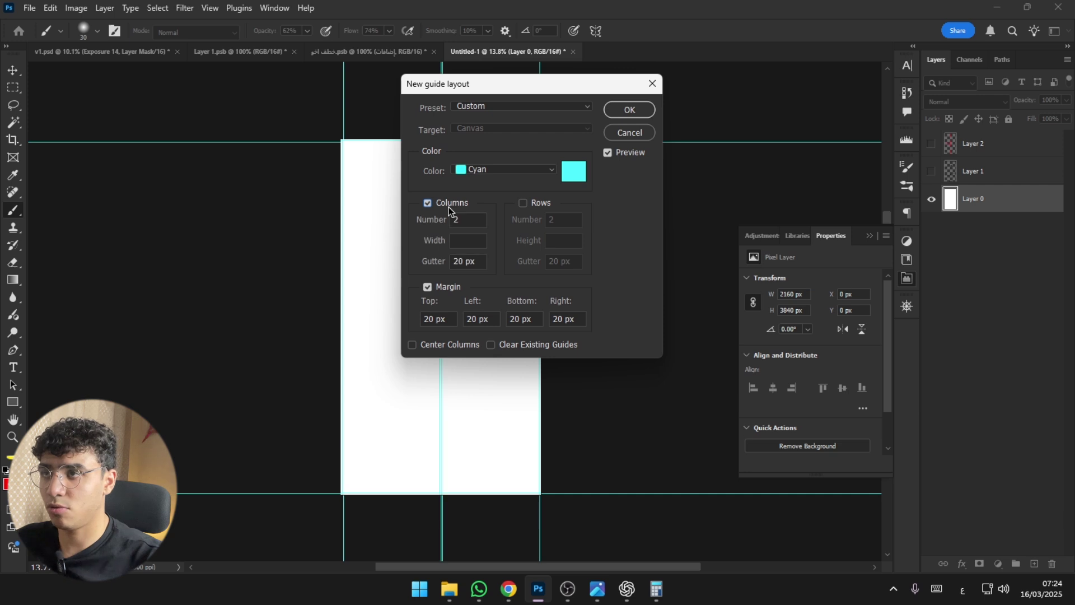
click(448, 207)
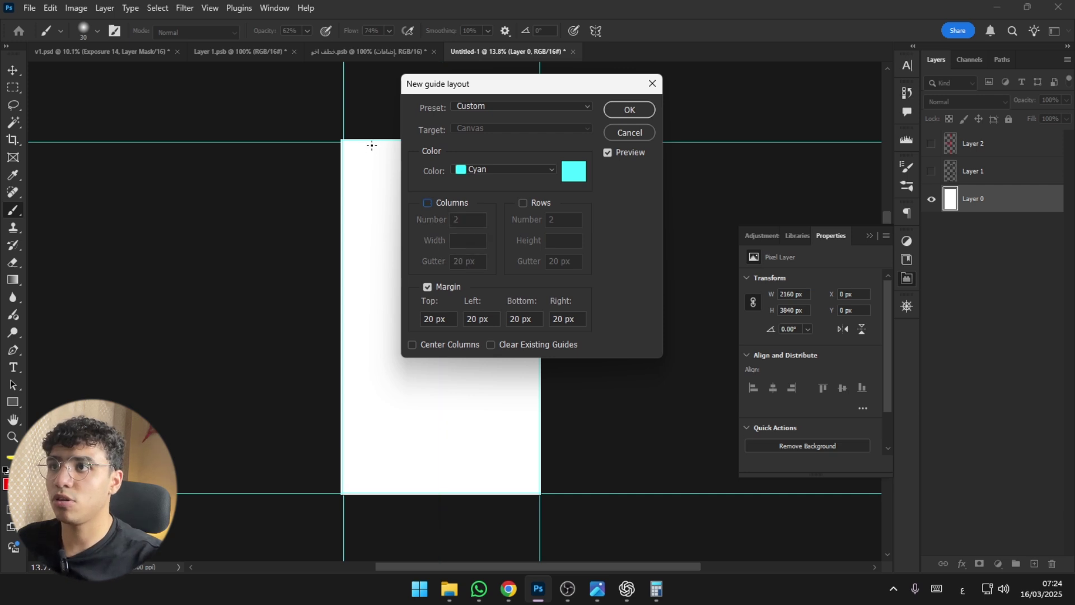
Create the margin guides with the top and bottom margins set to 675 px.
drag(436, 318, 407, 311)
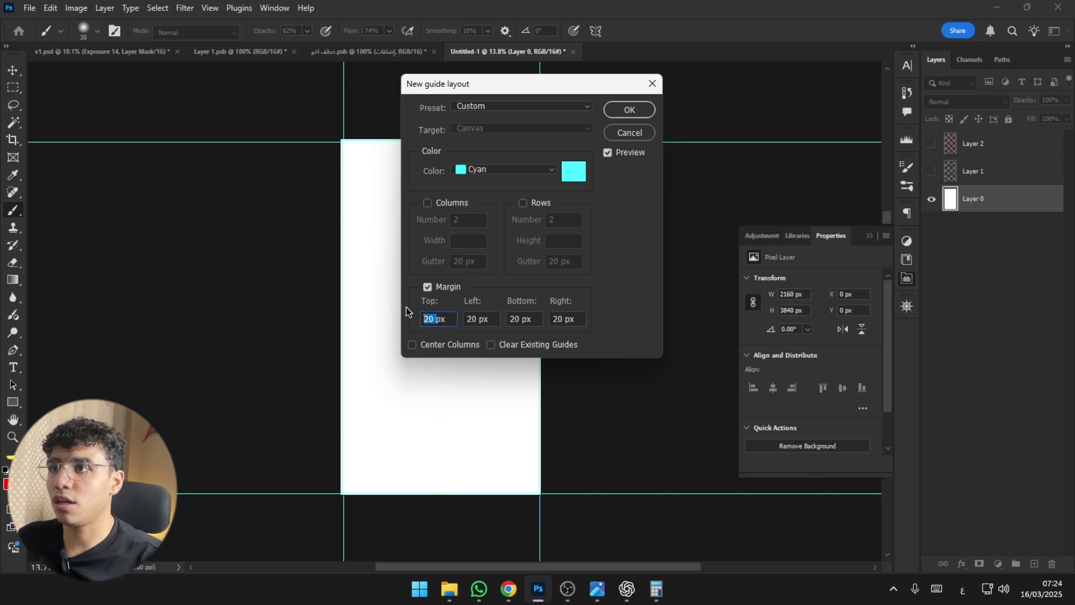
text(675)
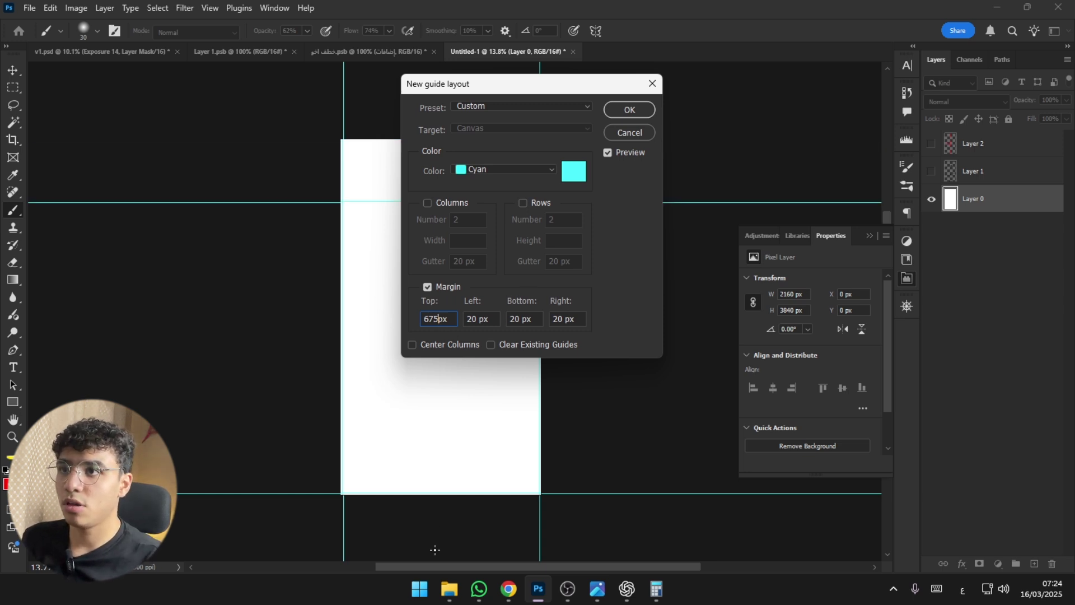
drag(521, 320, 446, 327)
text(675)
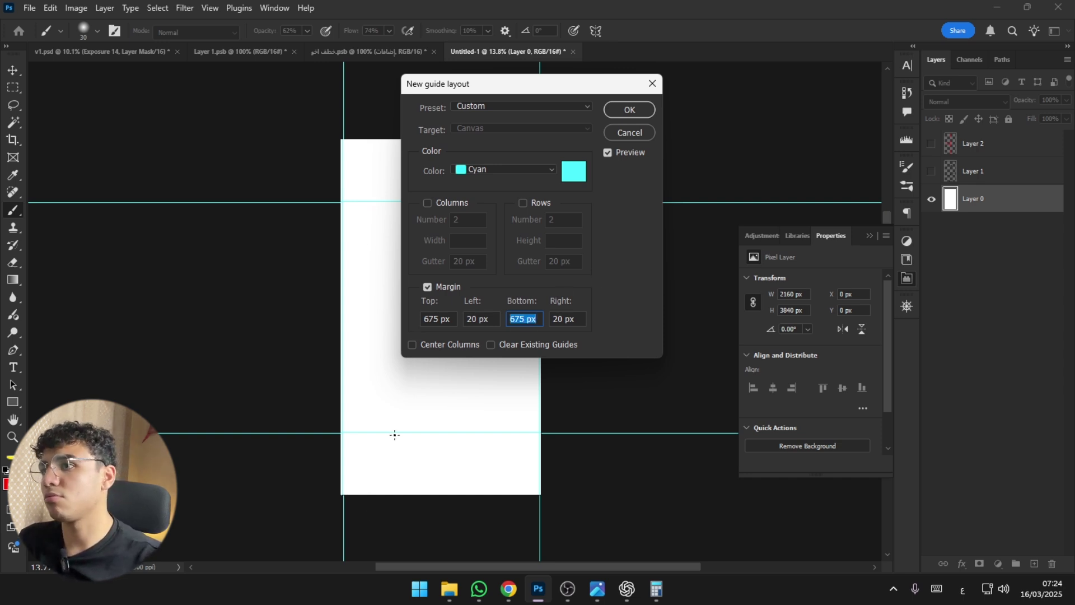
click(630, 110)
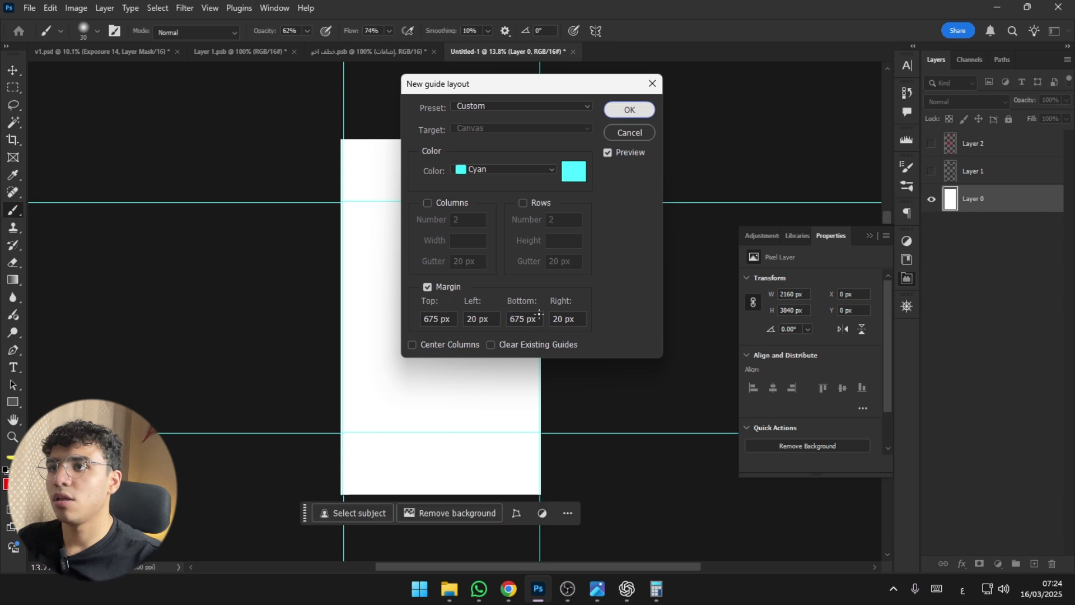
Return to the v1.psd document and view the poster within its guides.
click(145, 54)
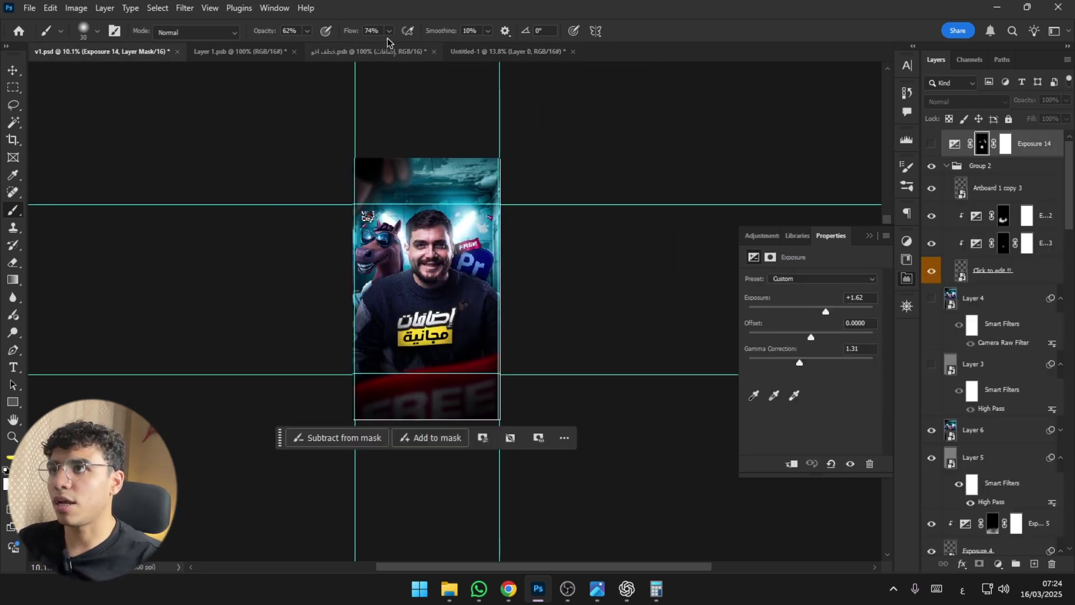
scroll(535, 220, up, 2)
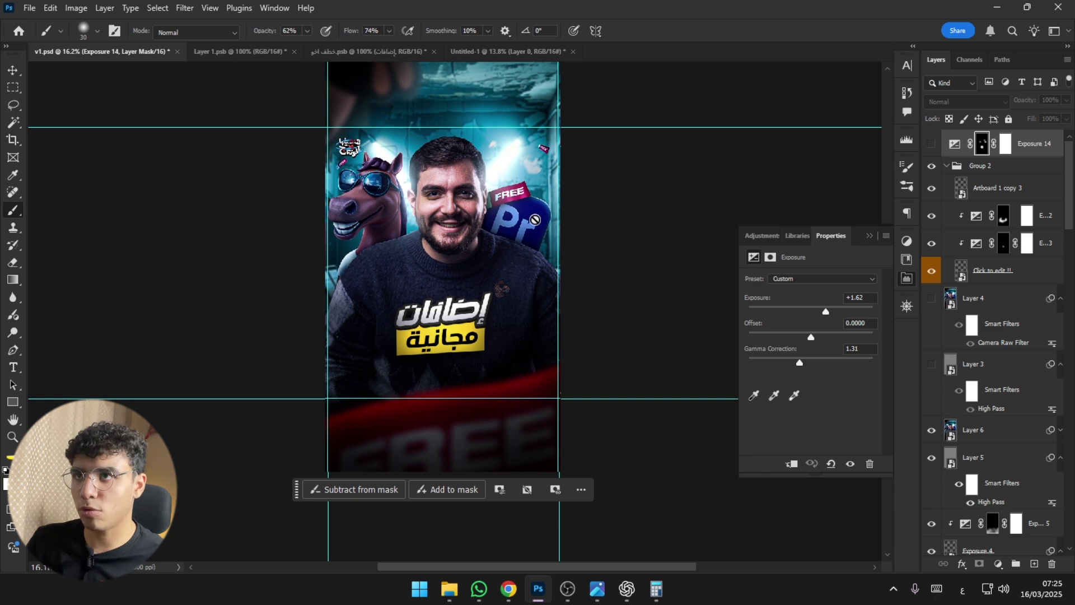